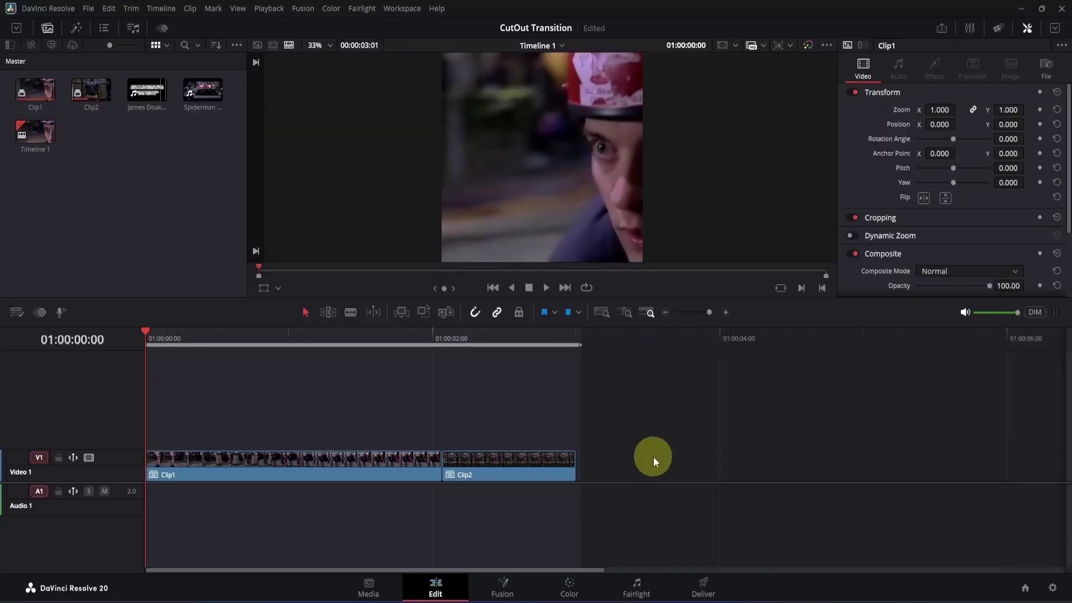
Step: Add four timeline markers over the end of Clip1, at 01:00:01:14, 01:00:01:19, 01:00:01:24 and 01:00:01:28
drag(319, 335, 388, 403)
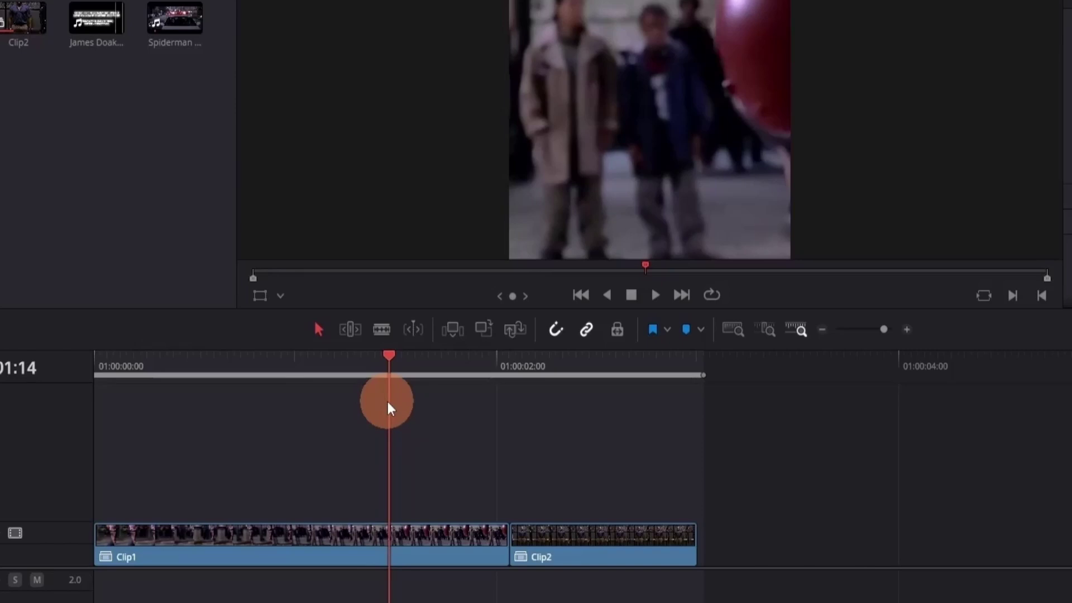
drag(388, 401, 386, 401)
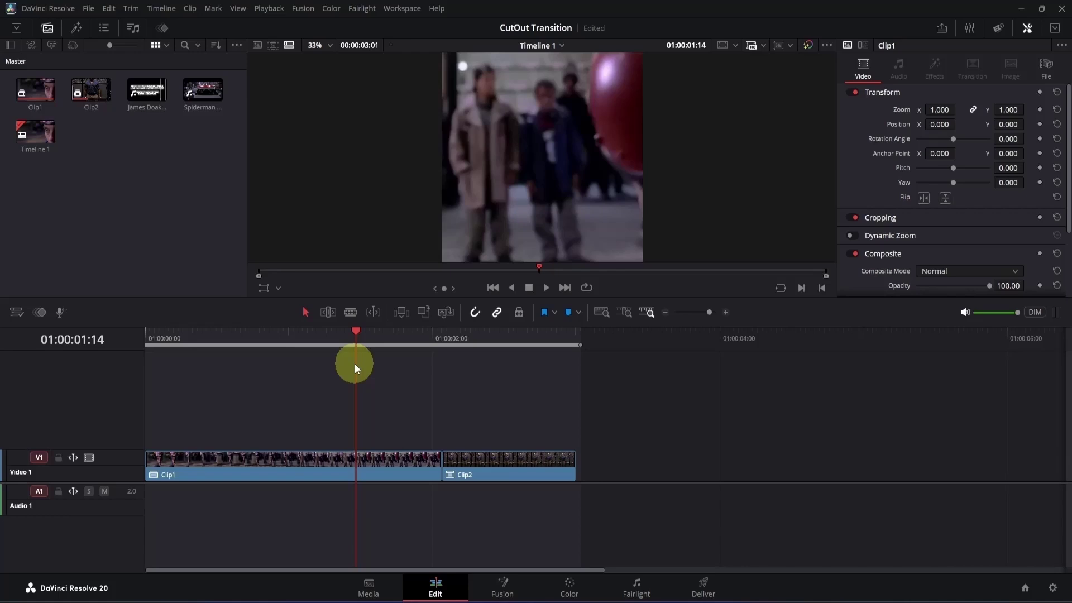
key(m)
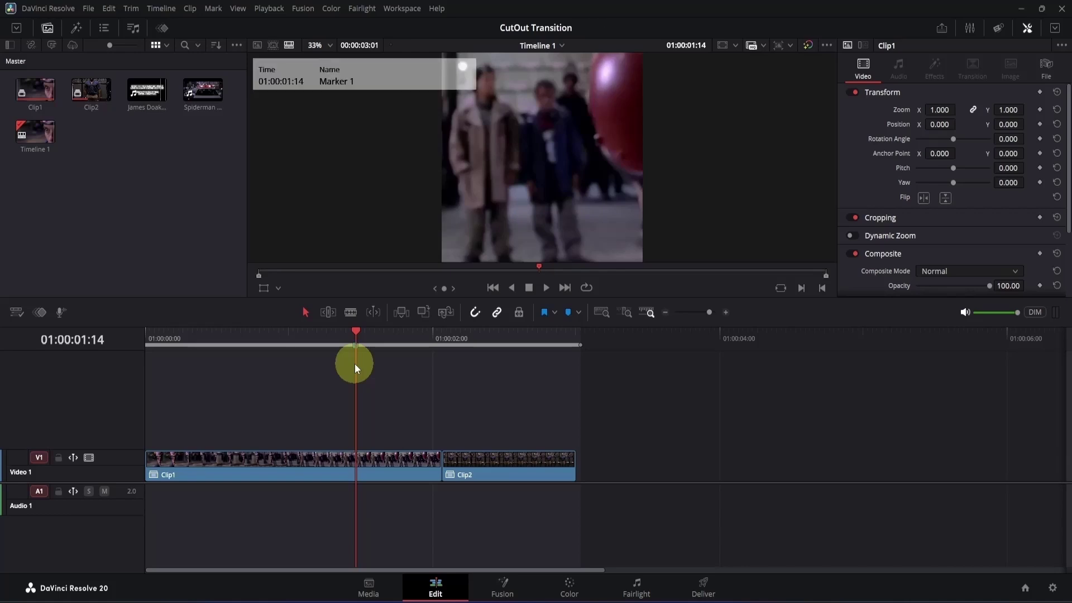
click(379, 337)
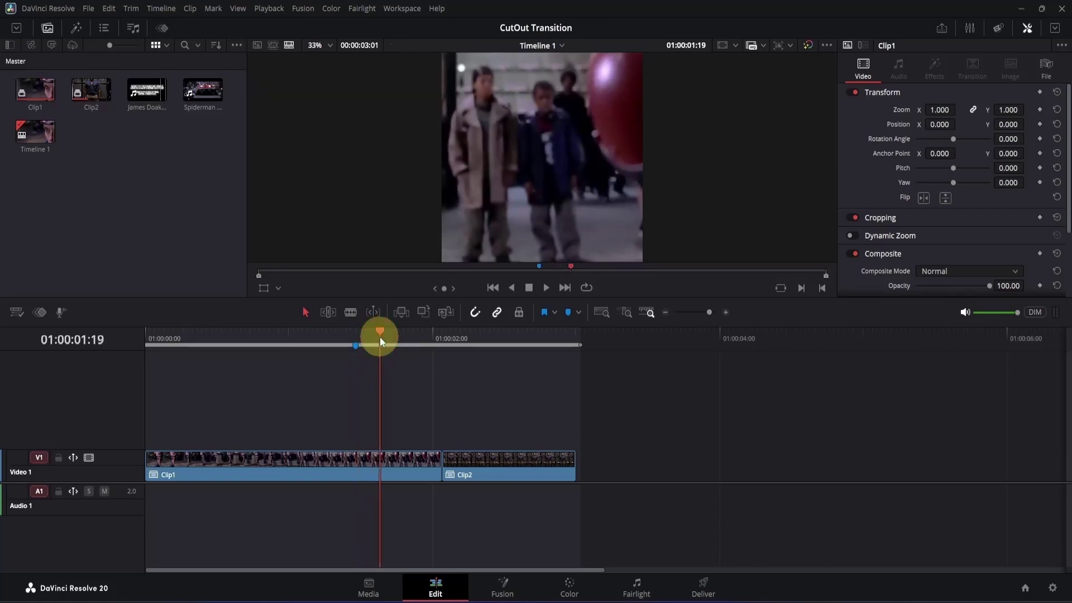
key(m)
click(404, 338)
key(m)
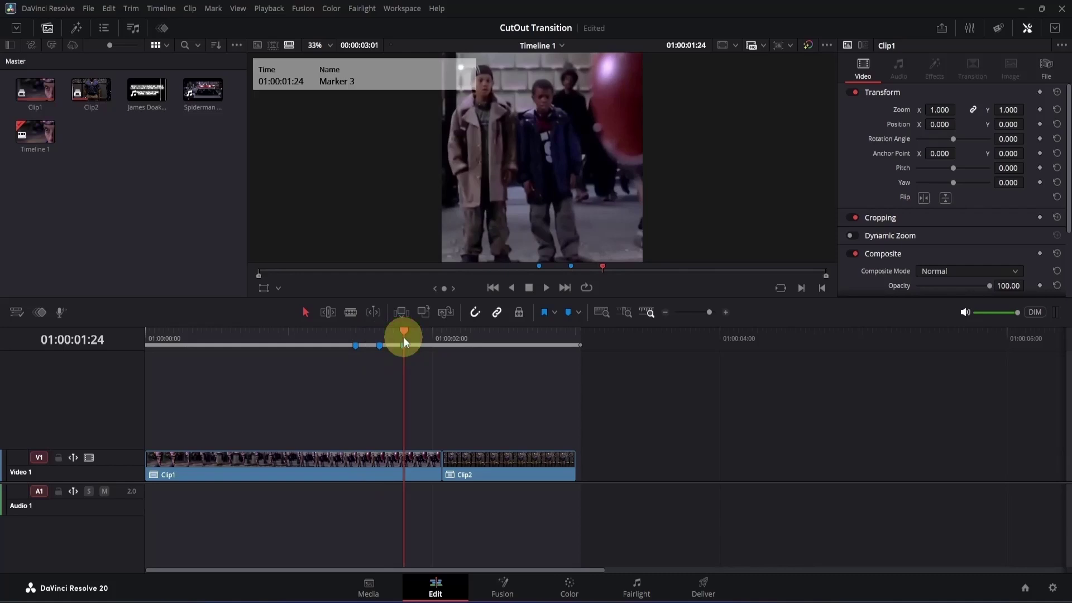
drag(404, 337, 422, 335)
key(m)
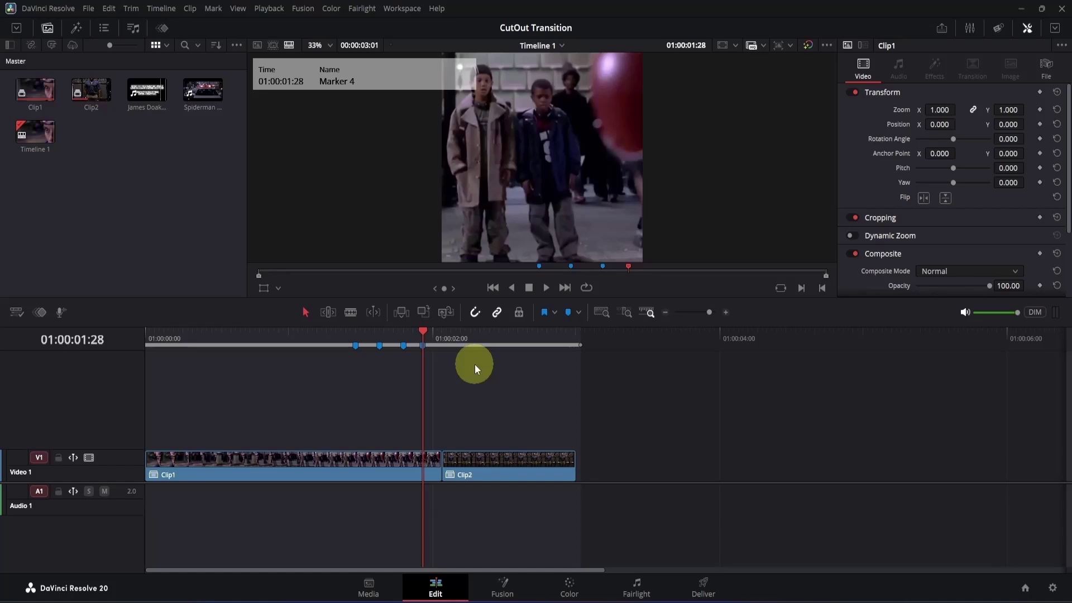
Step: Export the first frame of Clip2 at 01:00:02:02 as a PNG still named 1 in the Project IMG folder
click(438, 334)
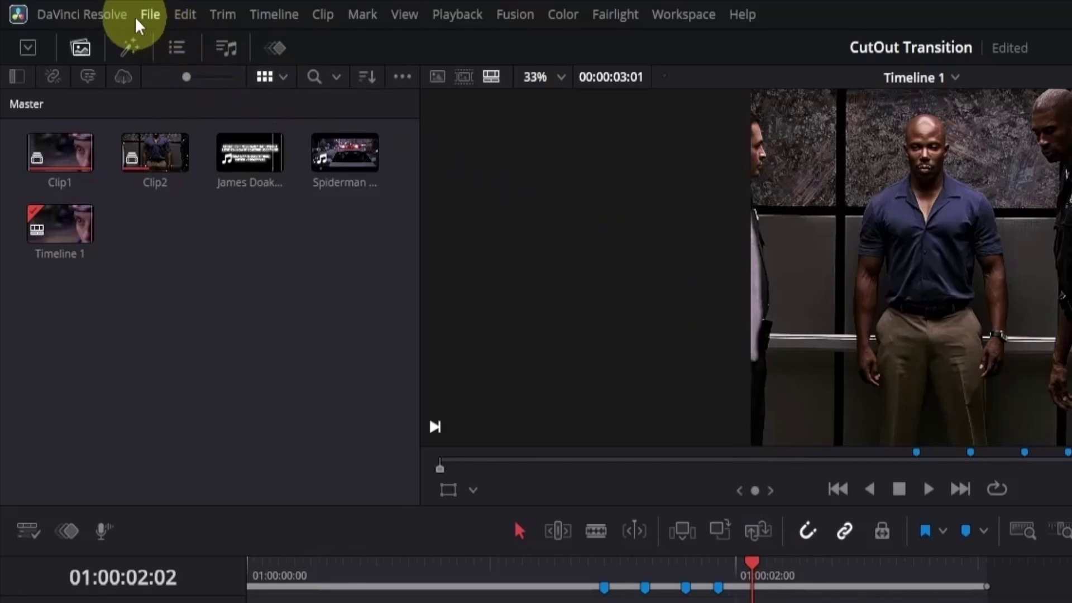
click(148, 17)
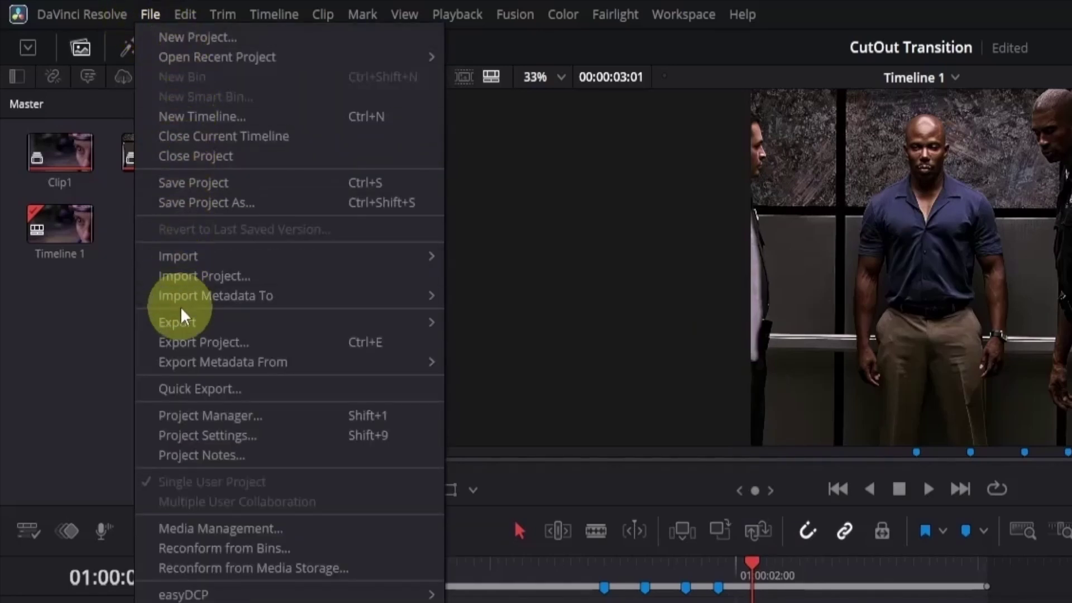
mouse_move(178, 320)
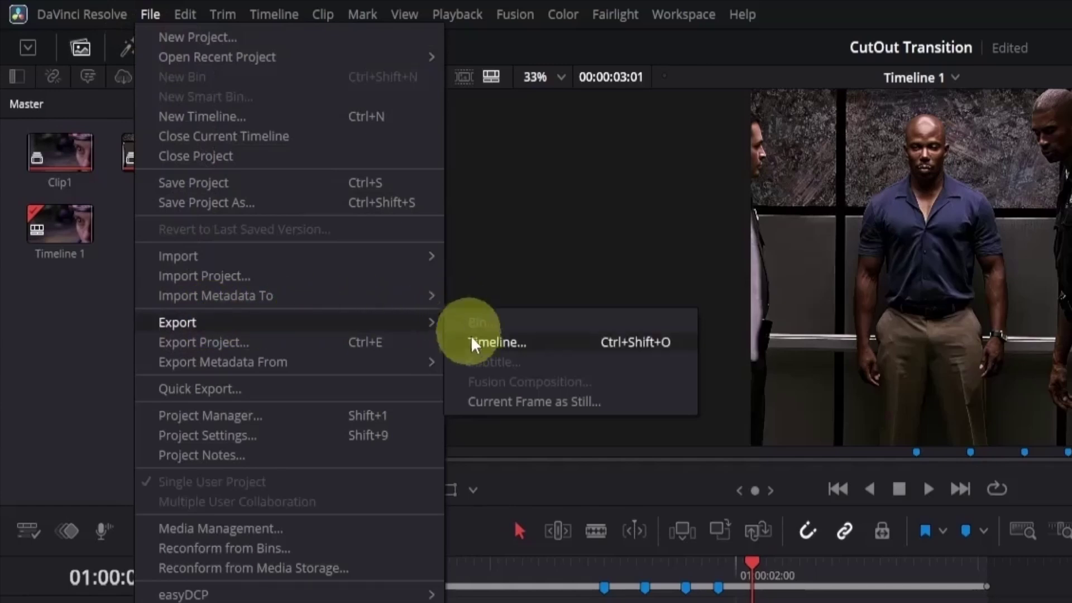
click(484, 406)
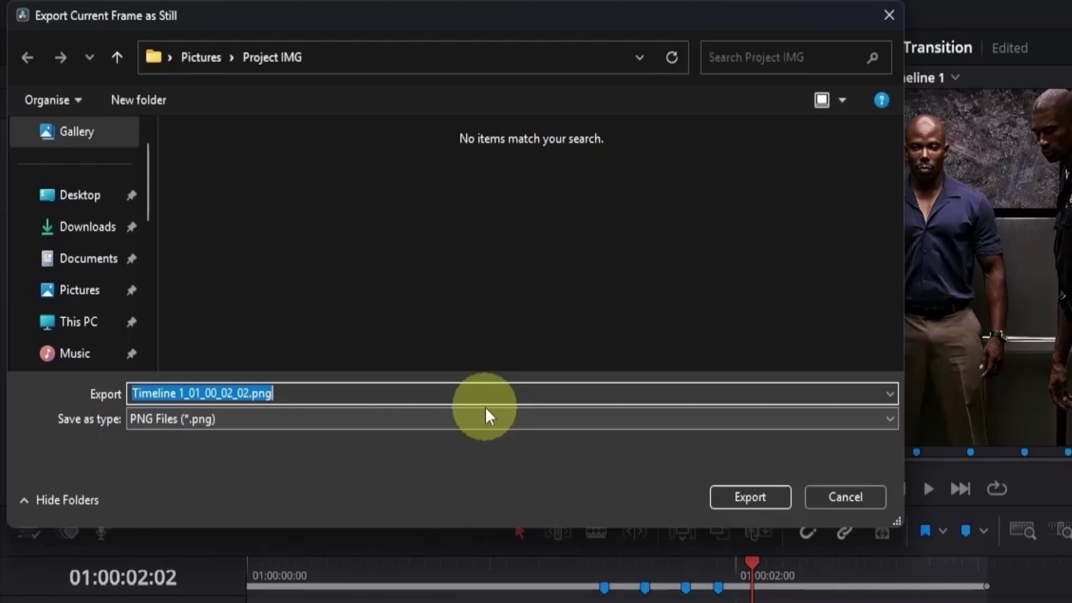
text(1)
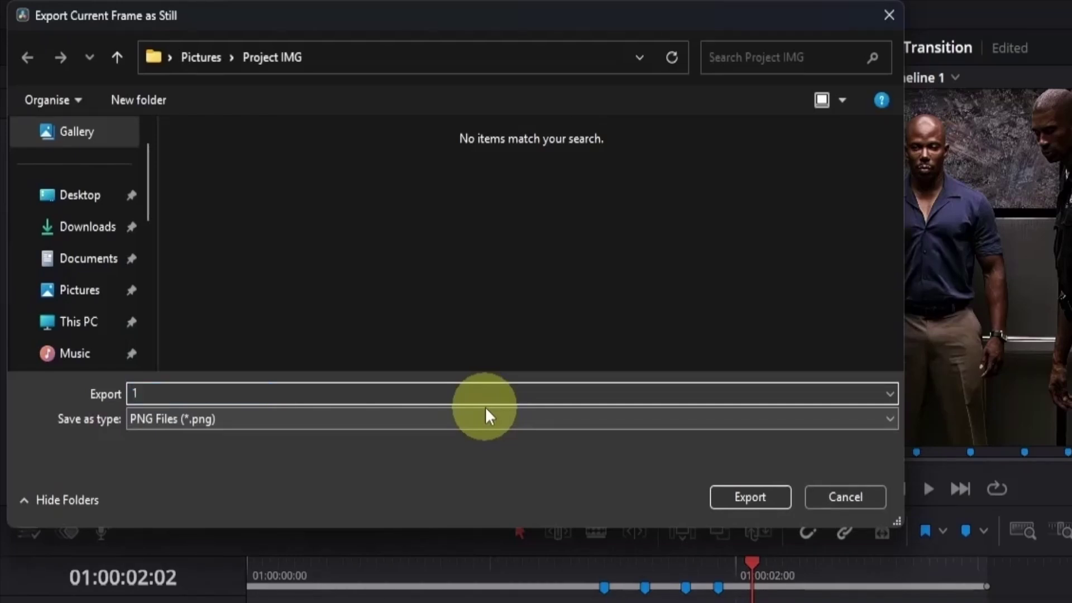
key(Return)
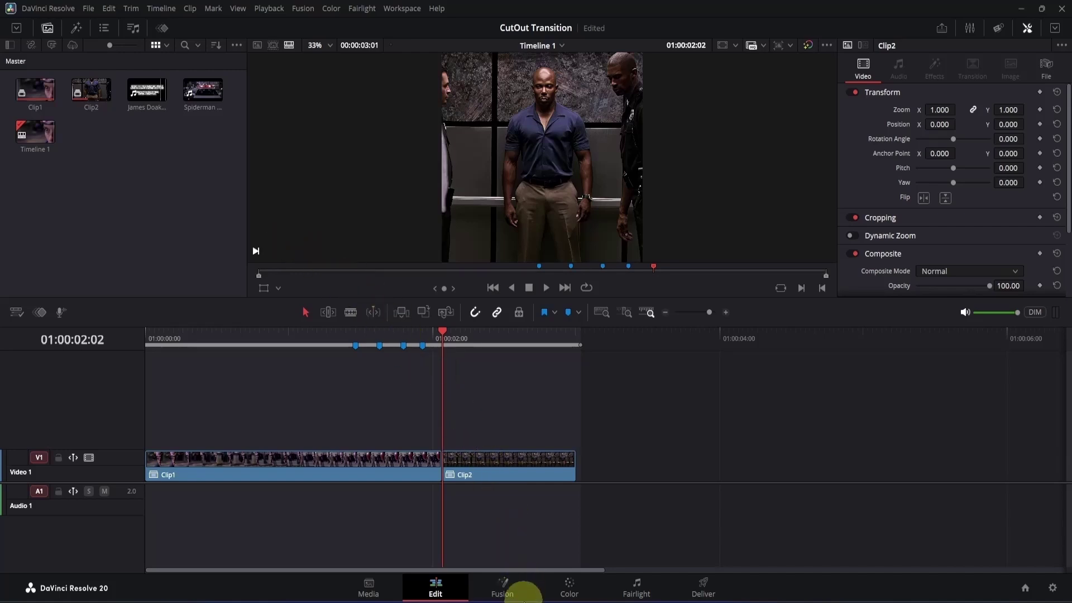
Step: Switch to the web browser, search for "adobe background remover" and open Adobe Express's free image background remover page
click(519, 597)
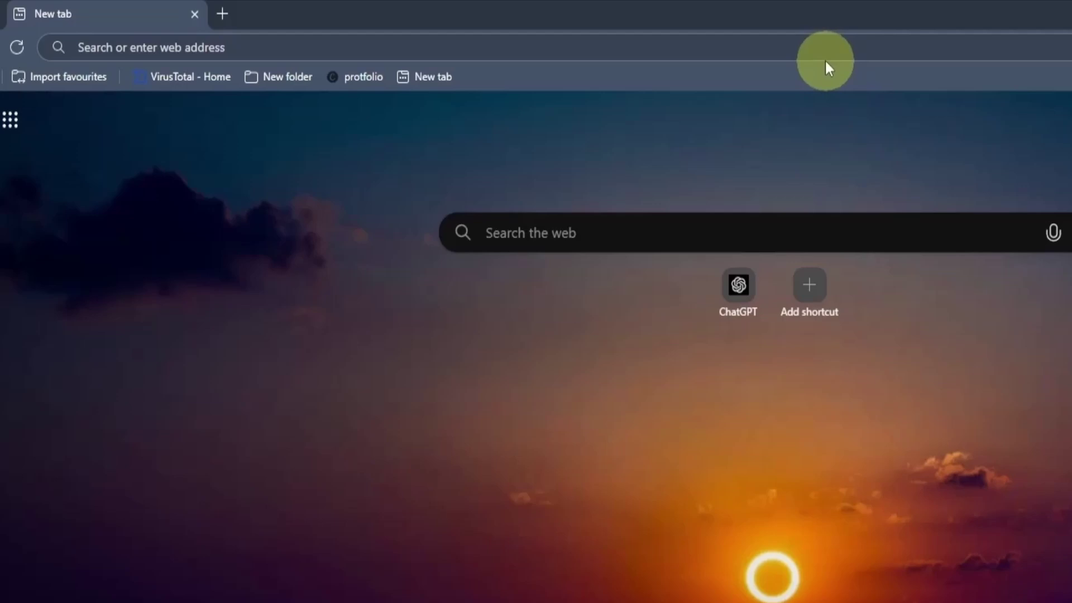
click(750, 53)
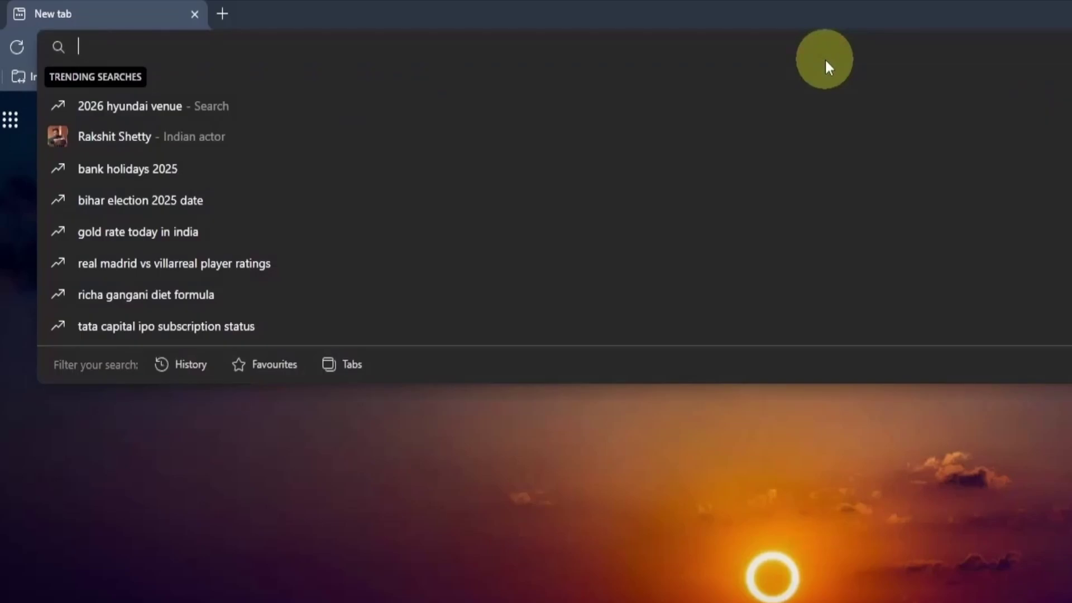
text(adobe background remover)
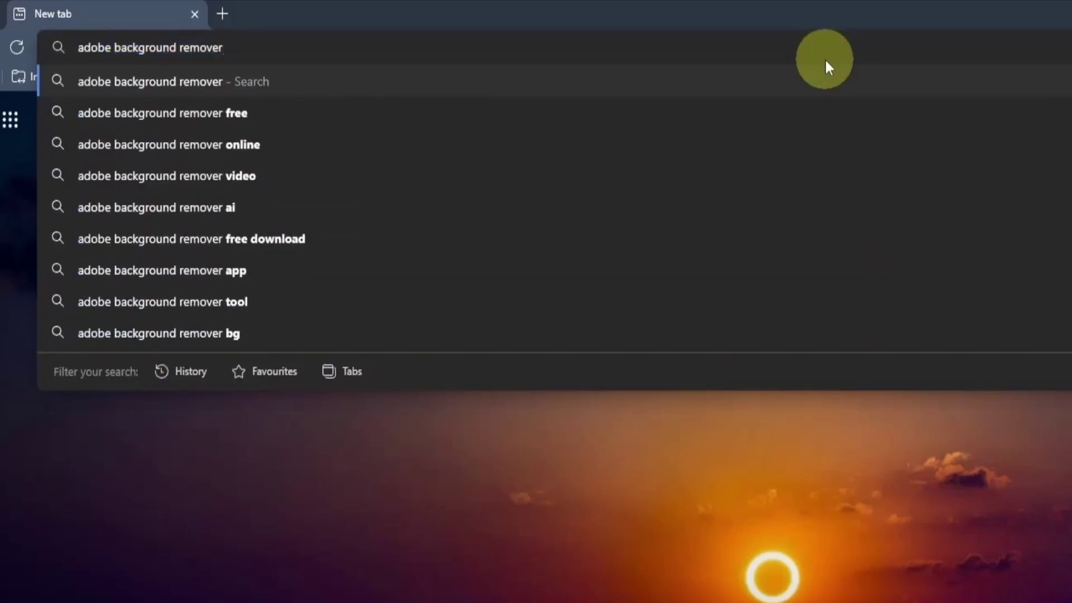
key(Return)
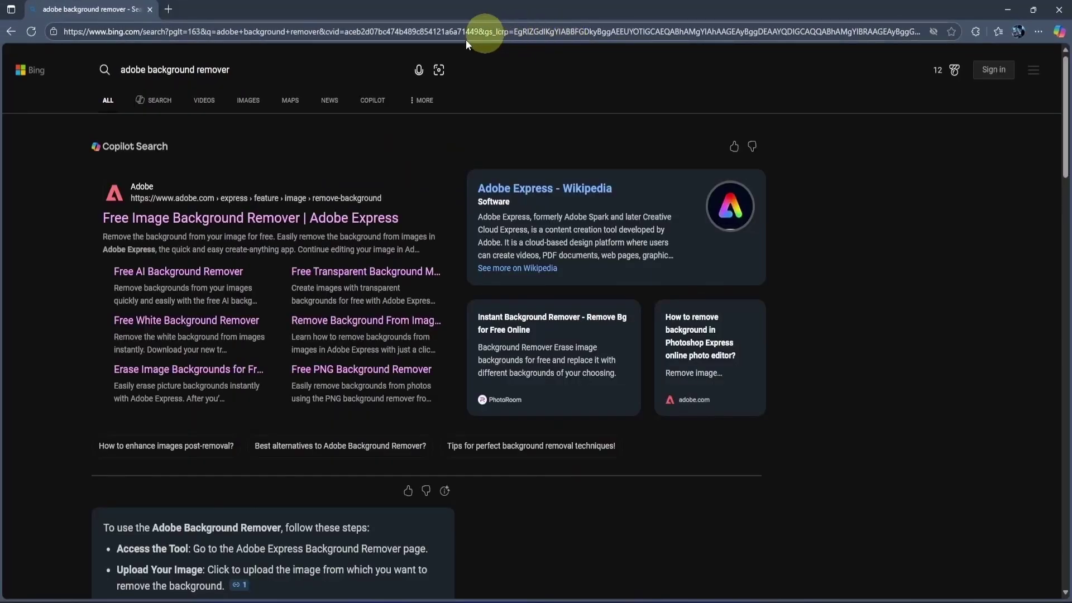
click(358, 202)
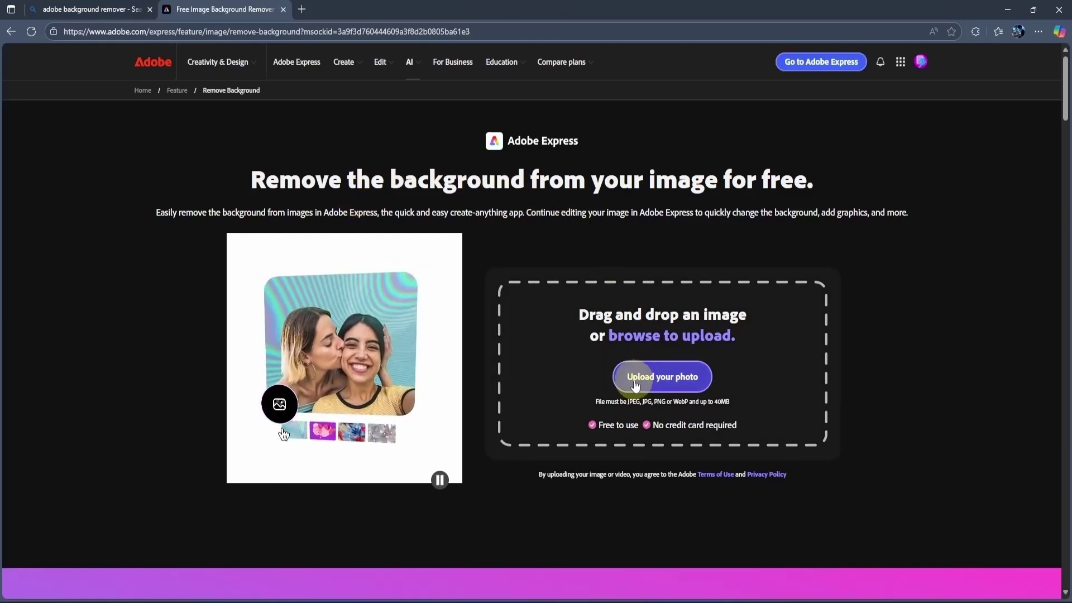
Step: Upload 1.png from the Project IMG folder to the background remover and download the cutout image
click(653, 381)
click(312, 177)
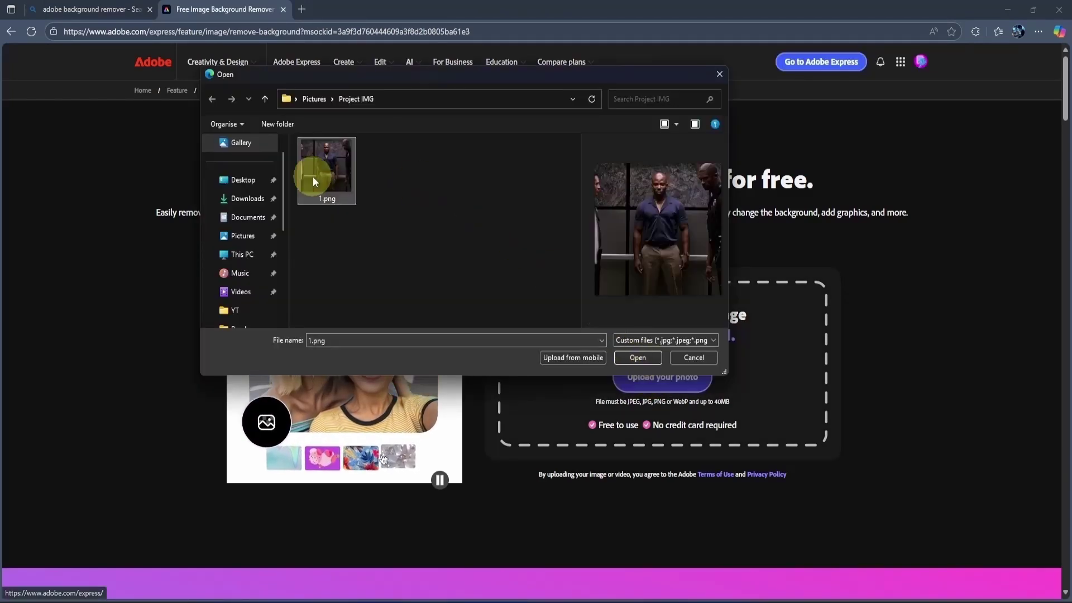
double_click(313, 176)
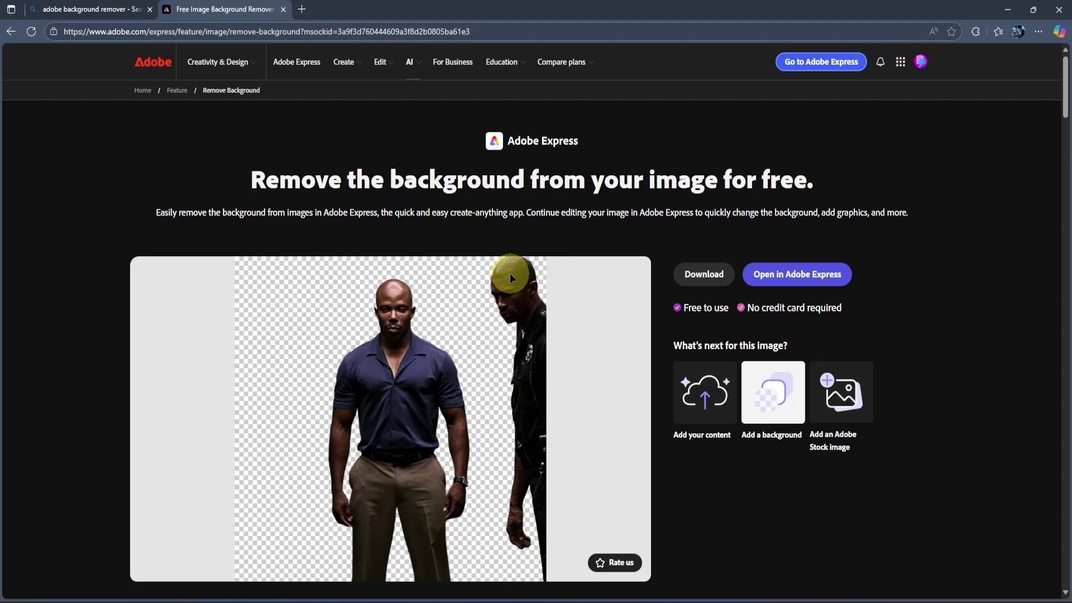
click(710, 276)
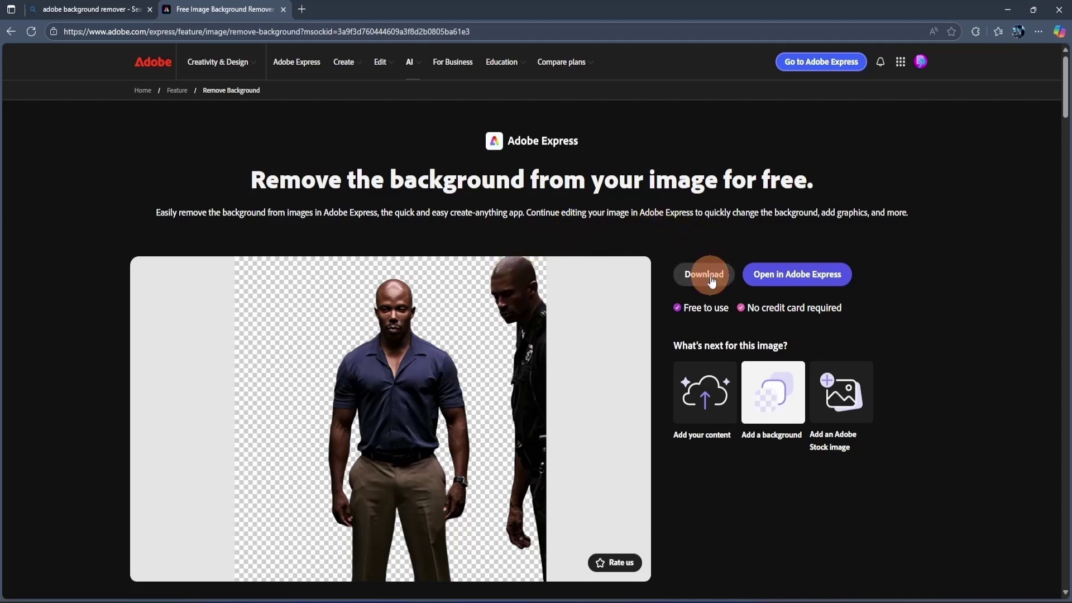
Step: Bring the downloaded cutout PNG into the DaVinci Resolve timeline above Clip1, starting at the first marker, 01:00:01:14
drag(891, 92, 507, 426)
drag(398, 316, 351, 324)
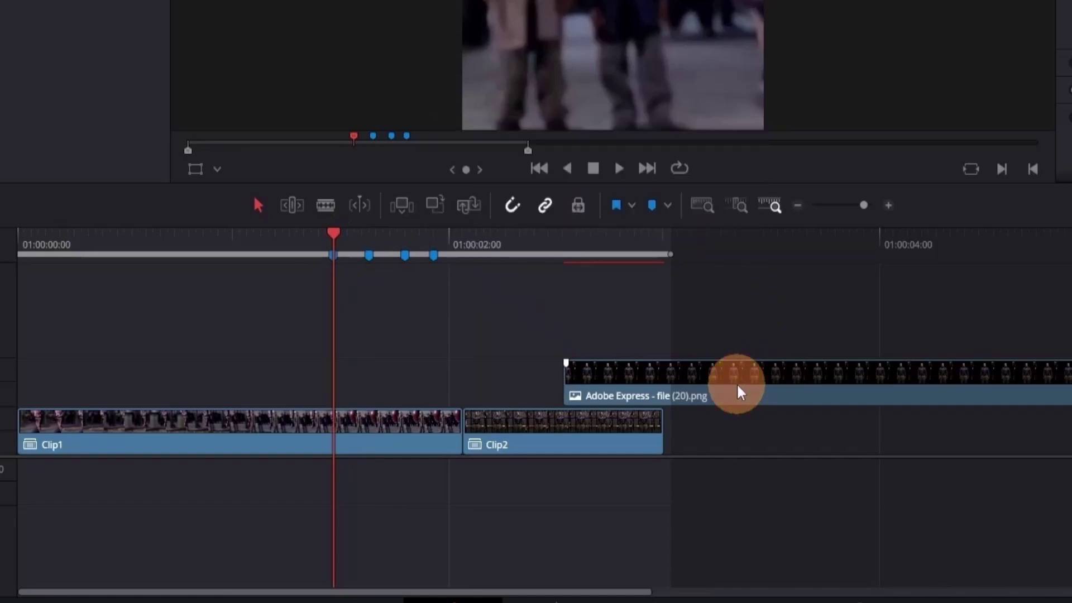
drag(736, 383, 498, 393)
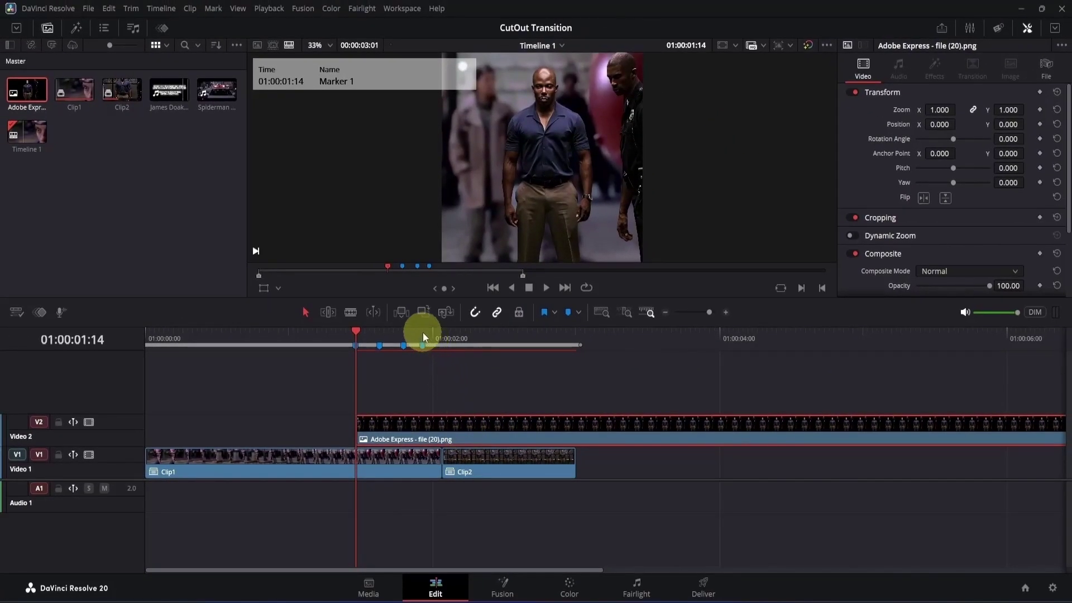
Step: Split the cutout image clip at 01:00:02:02, where Clip2 begins, and delete the part after the cut
drag(423, 333, 439, 336)
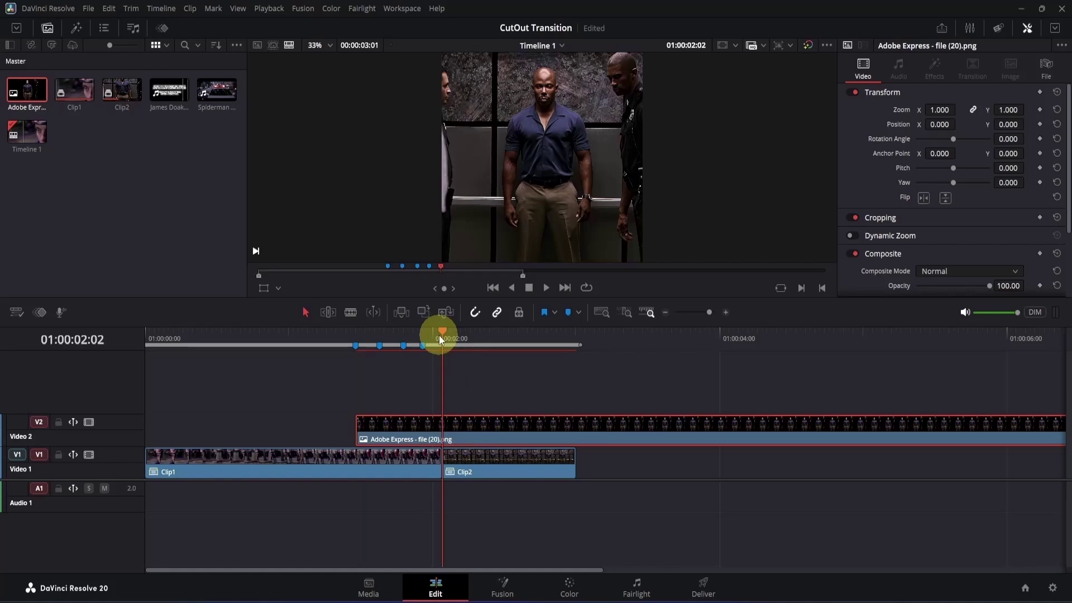
key(ctrl+b)
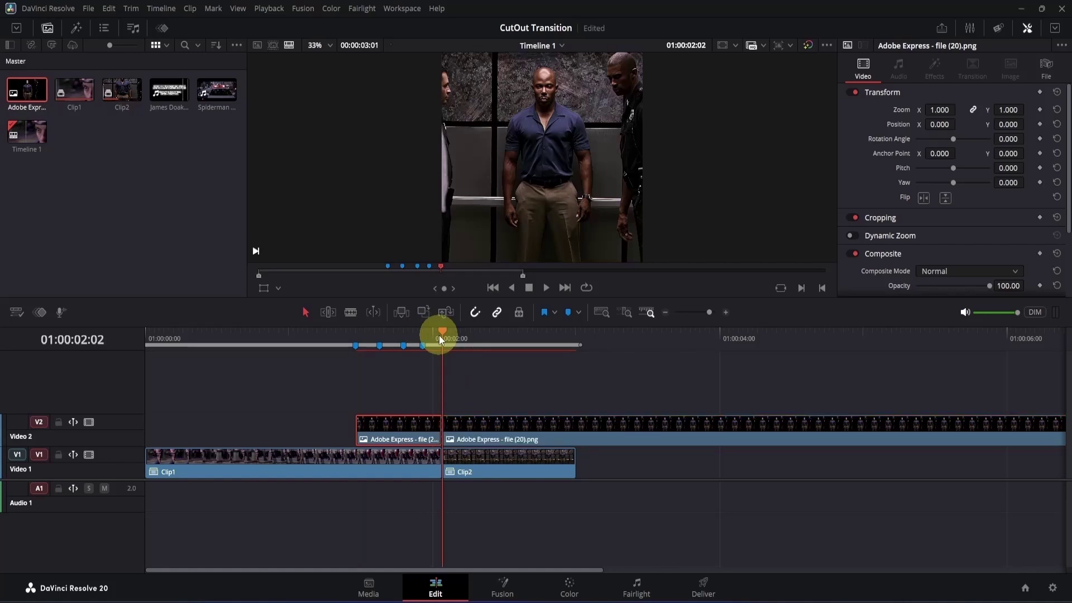
click(568, 428)
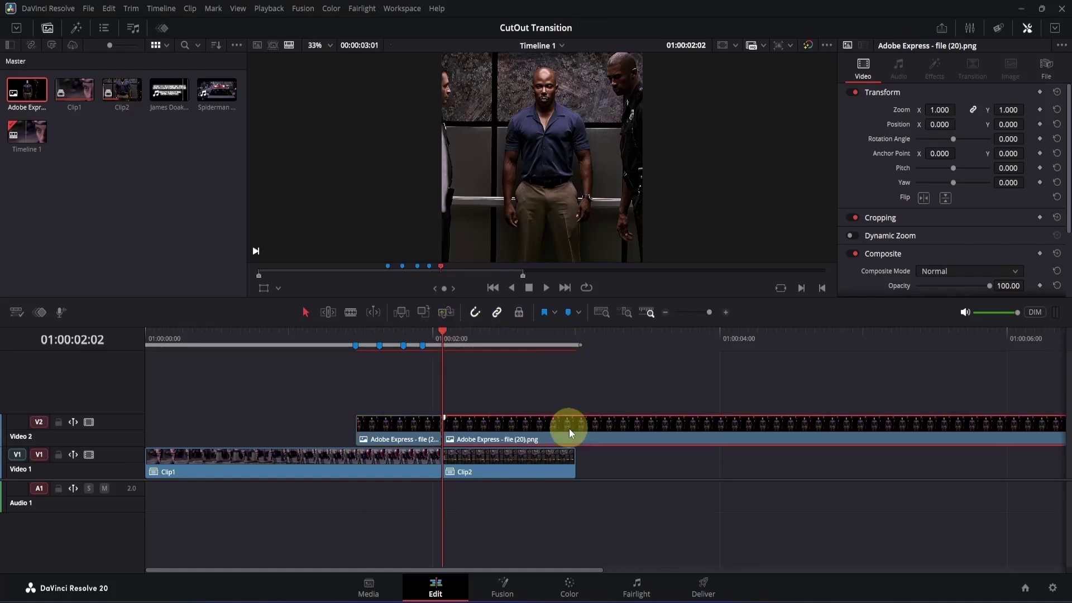
key(Delete)
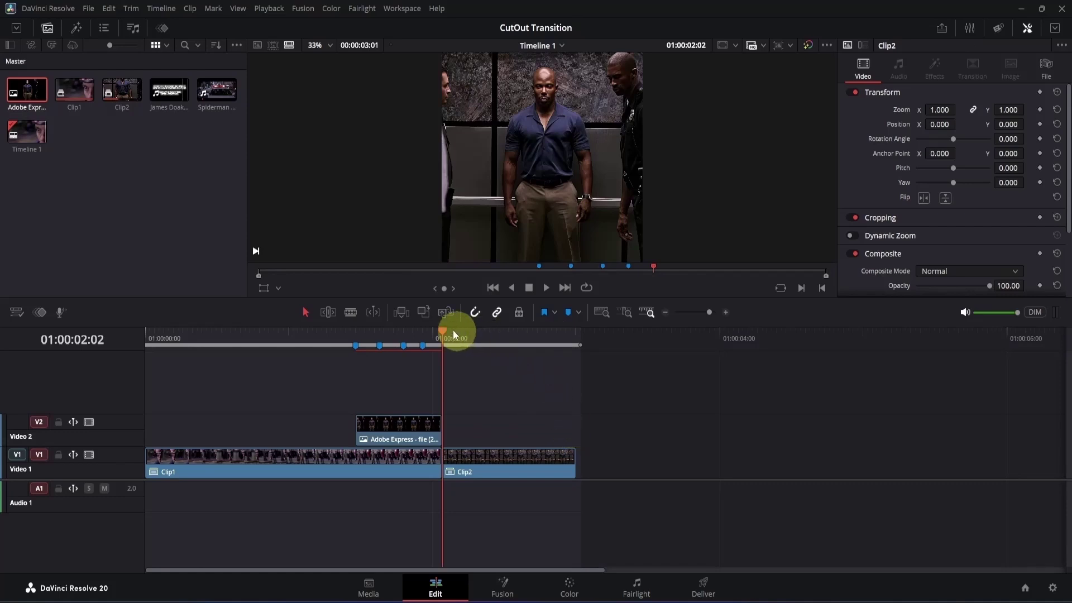
Step: Open the cutout image clip in Fusion at the 01:00:01:24 marker and attach a Polygon mask to MediaIn1
drag(420, 333, 400, 334)
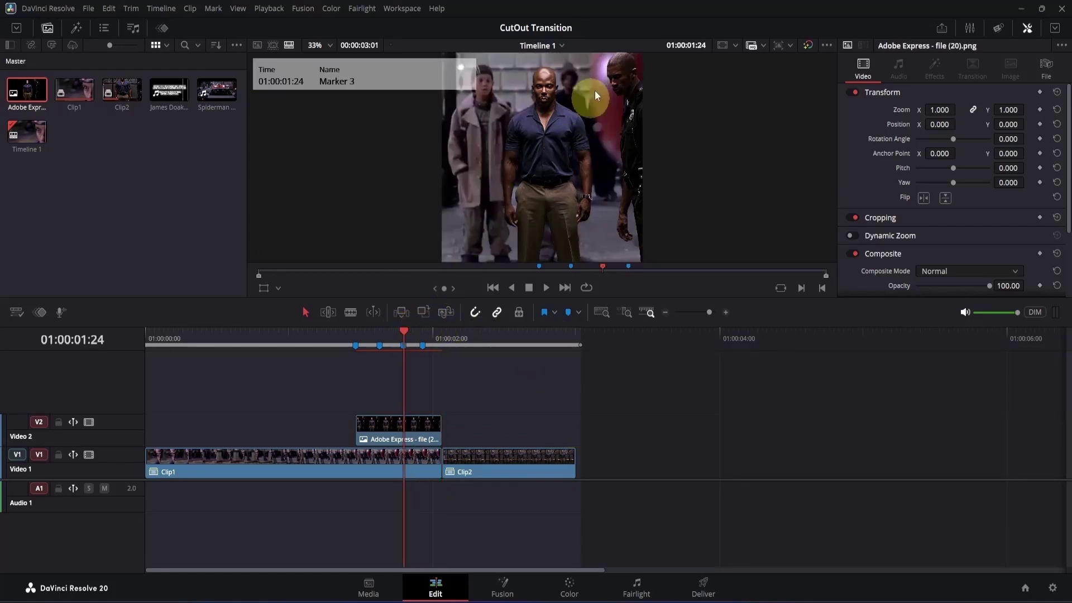
click(510, 588)
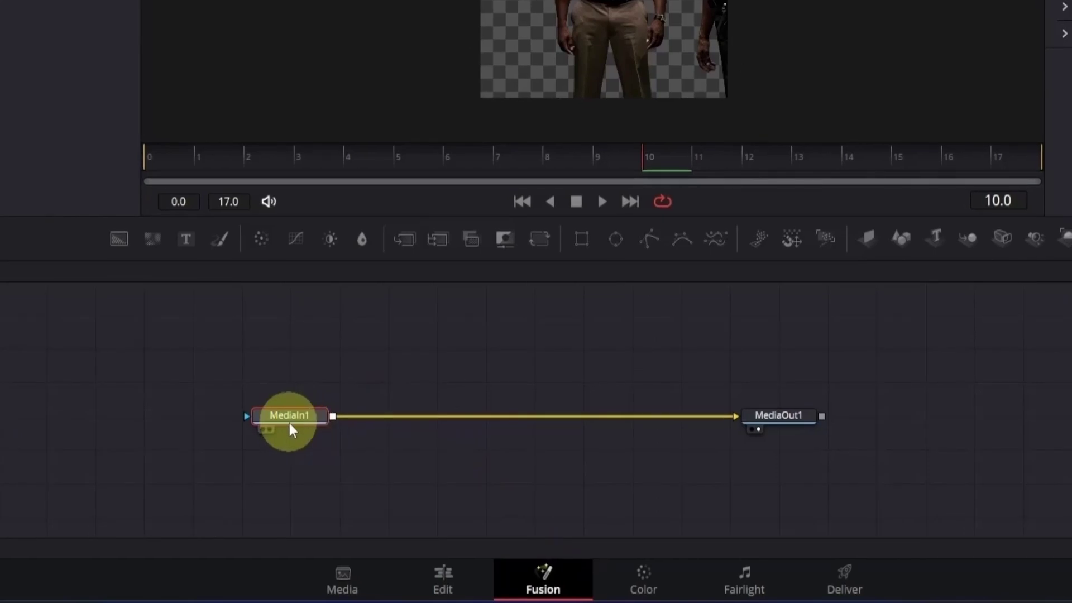
click(647, 241)
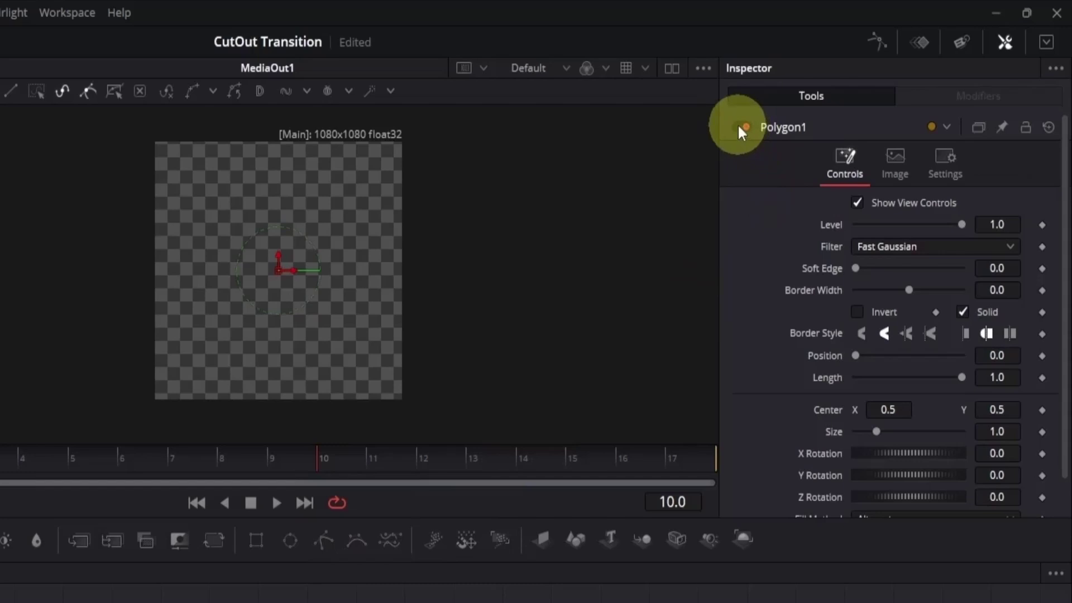
Step: With the mask disabled, outline the man at the image's right edge, and re-enable and invert the mask to remove him
click(813, 100)
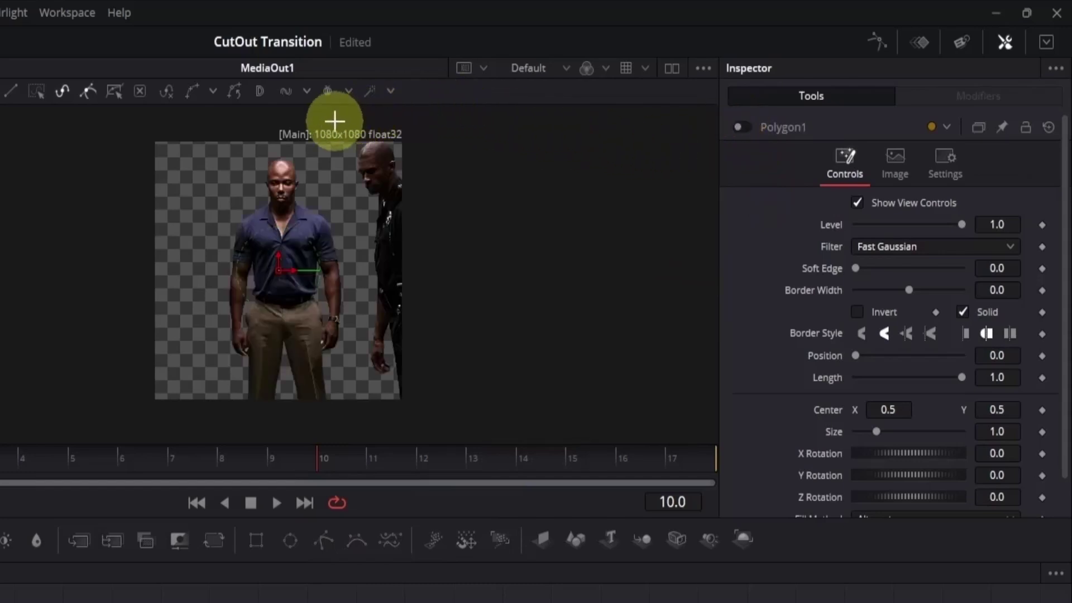
click(336, 121)
click(347, 436)
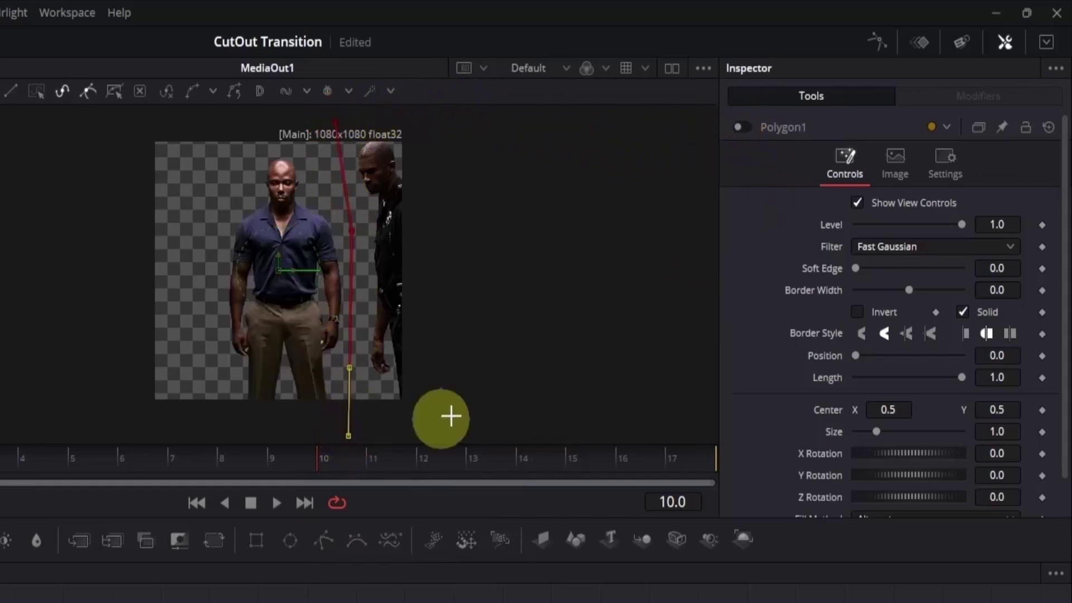
click(482, 394)
click(422, 120)
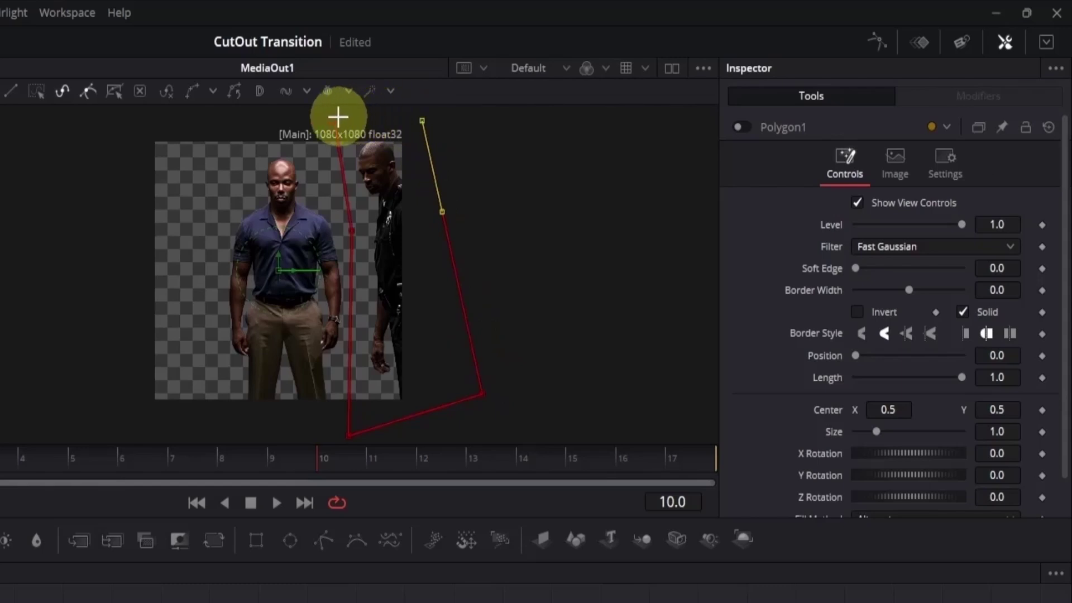
click(335, 121)
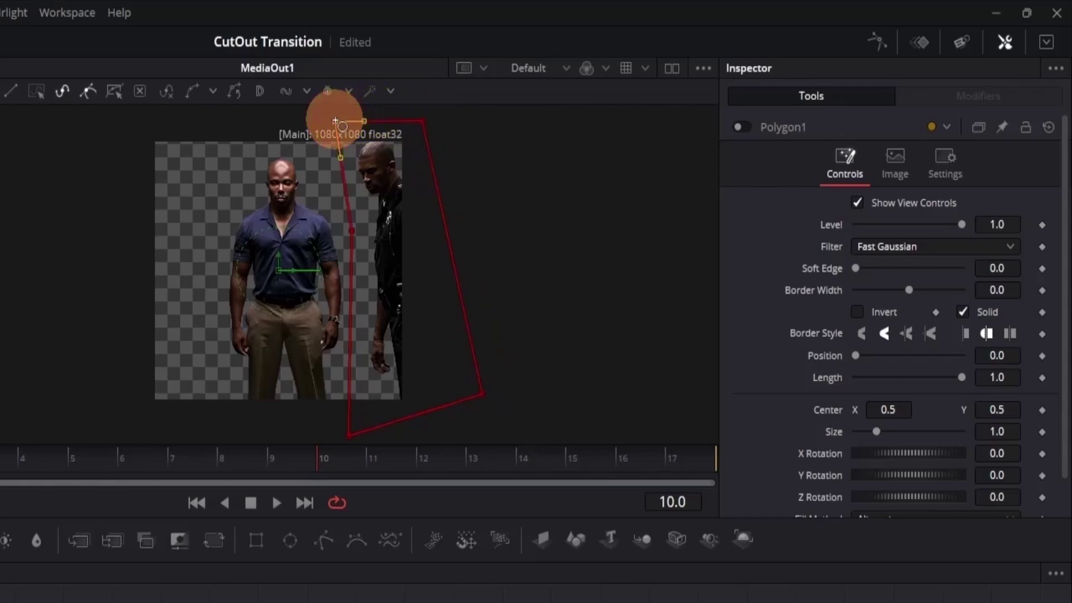
click(747, 127)
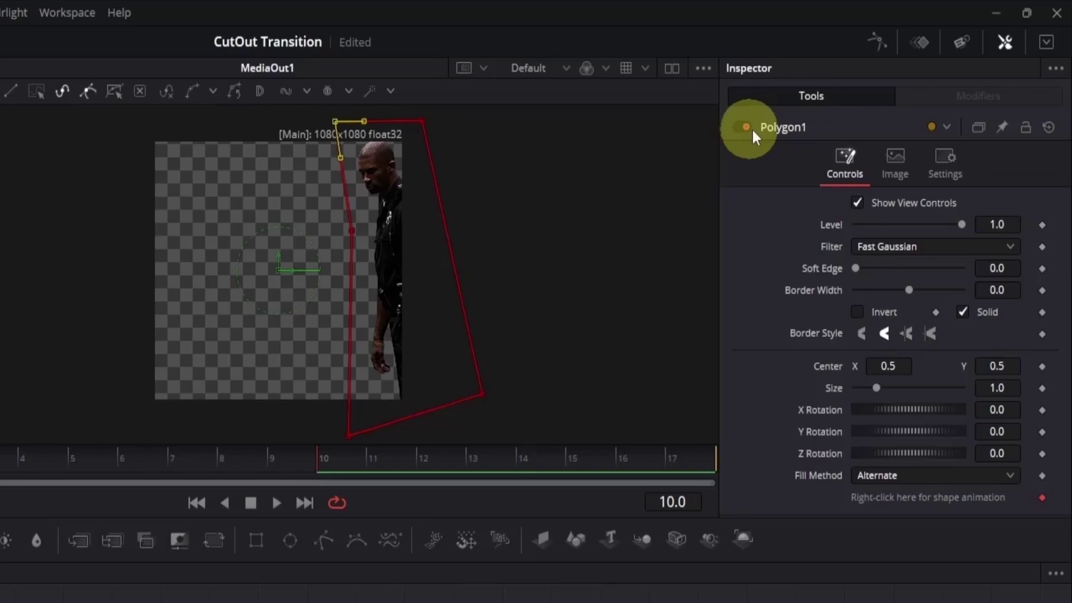
click(857, 312)
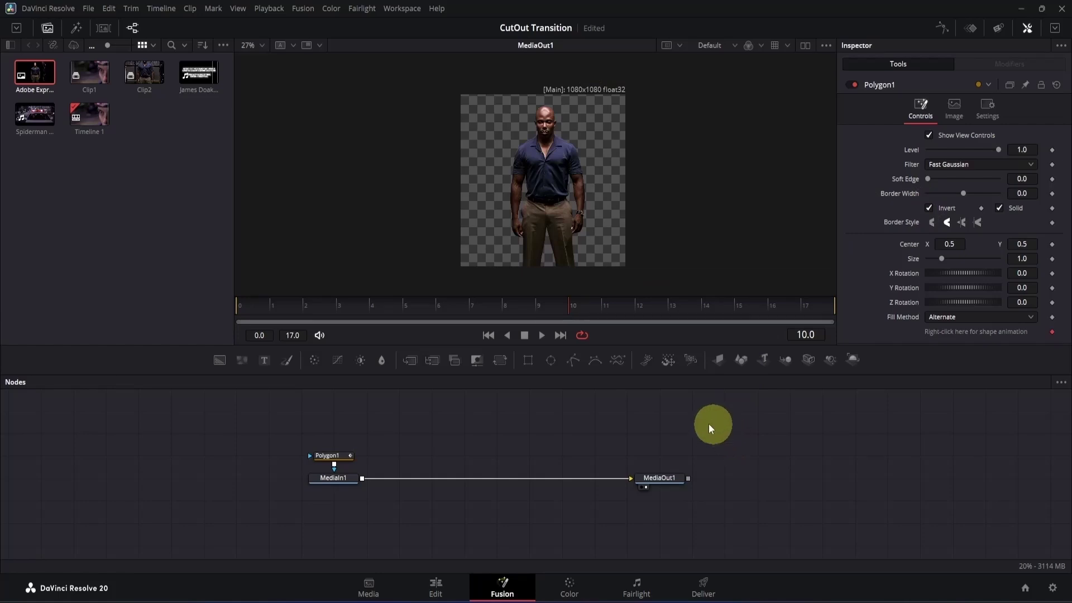
Step: Return to the timeline and convert the masked cutout image clip into a compound clip named clip3
click(435, 581)
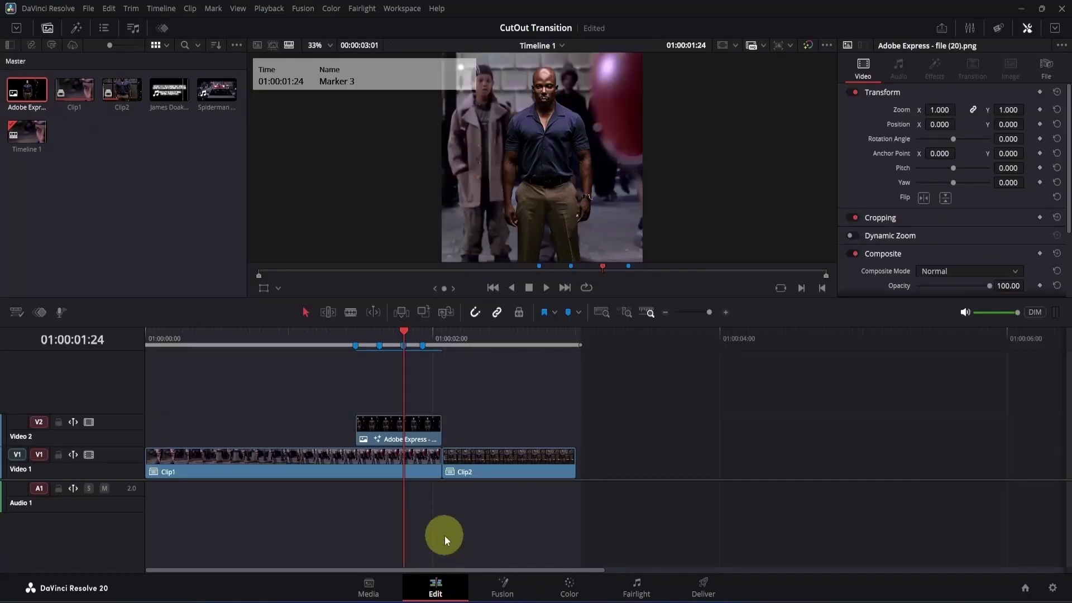
right_click(435, 444)
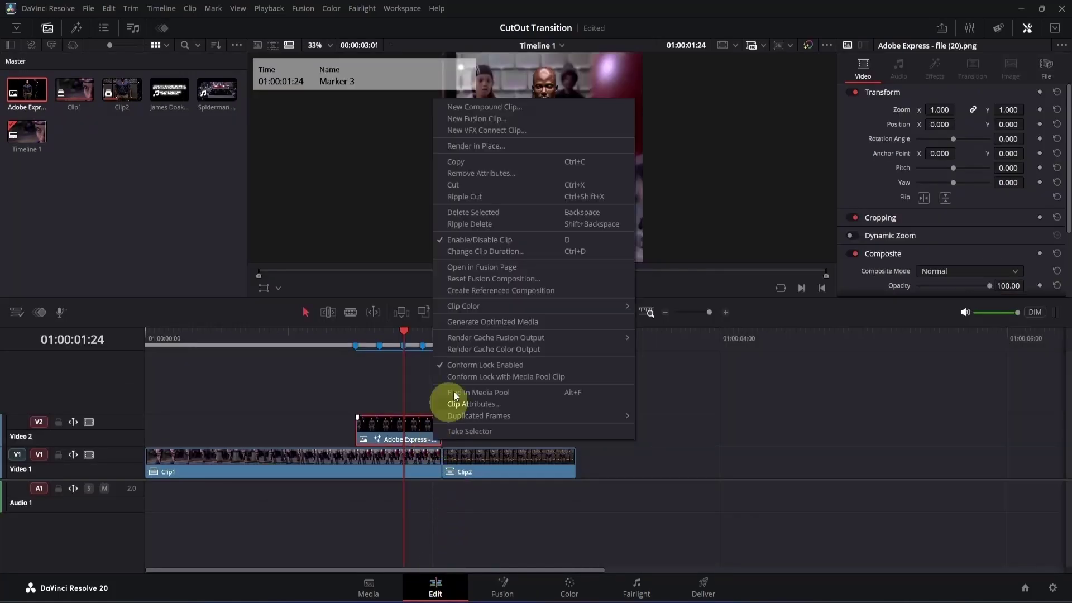
click(490, 109)
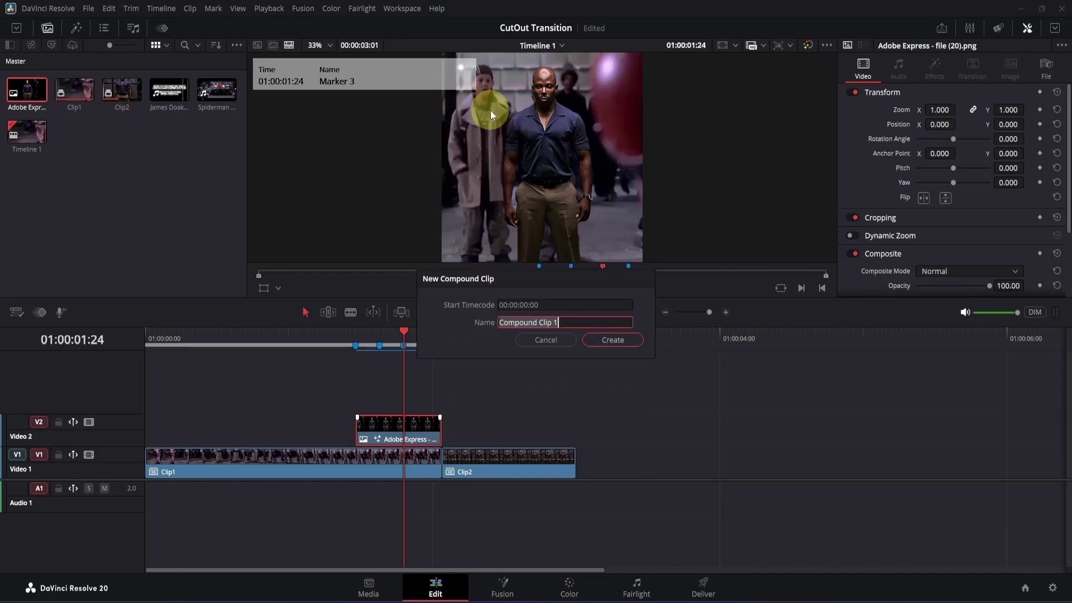
text(clip3)
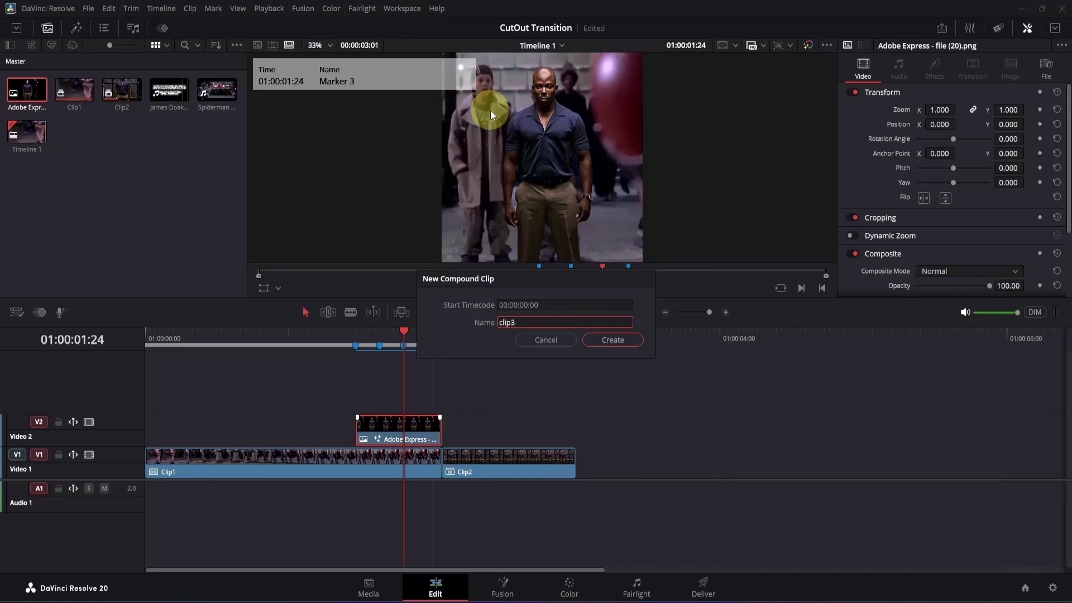
key(Return)
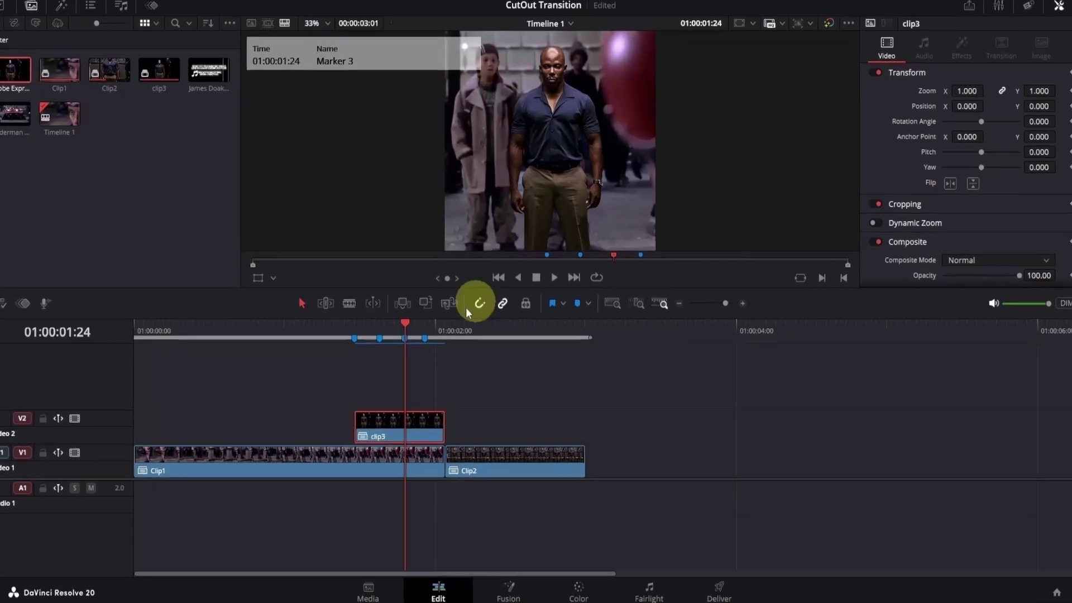
Step: Duplicate clip3 onto three new tracks above, starting the copies at the second, third and fourth markers in ascending order
click(385, 330)
drag(390, 251, 353, 259)
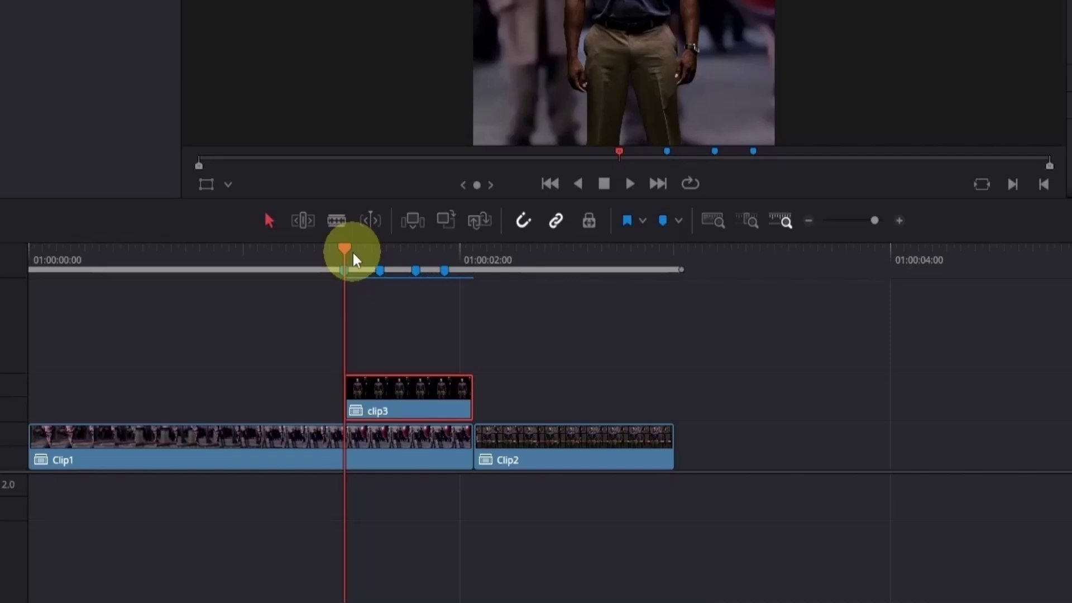
click(418, 407)
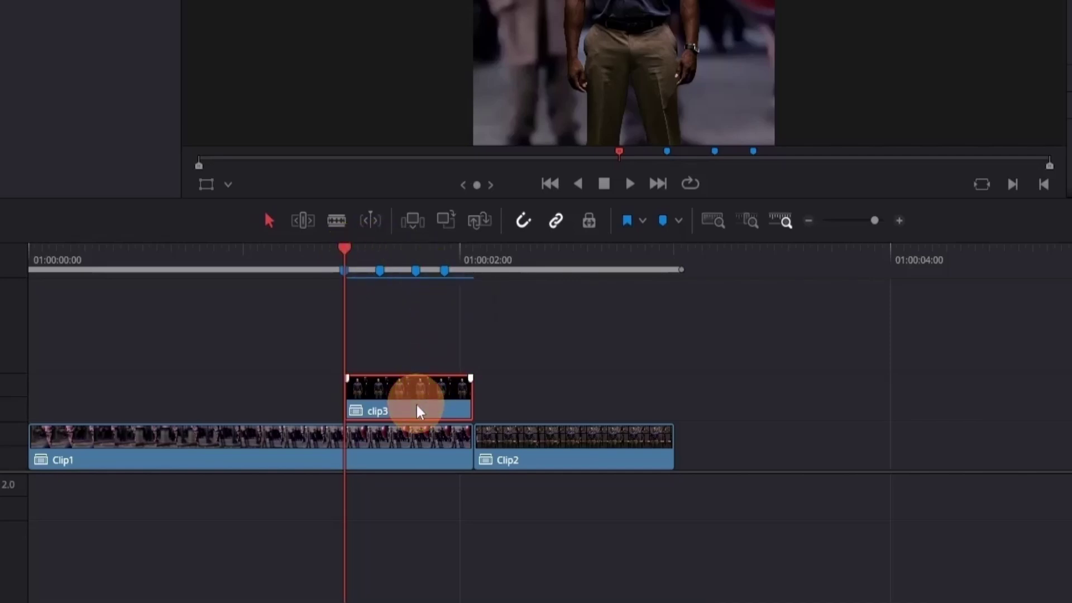
drag(418, 411, 441, 350)
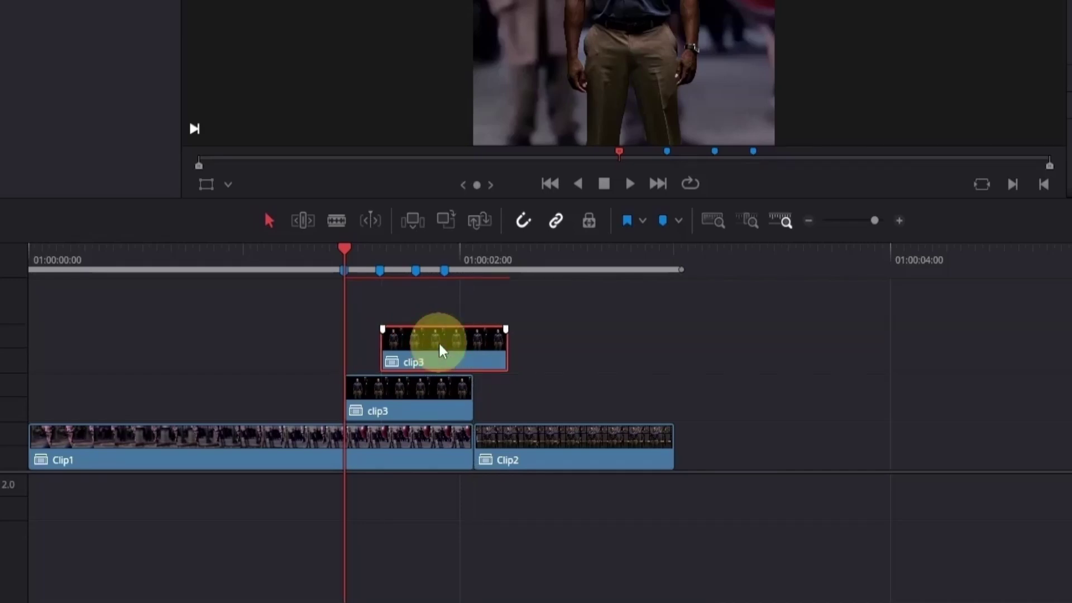
drag(441, 351, 479, 311)
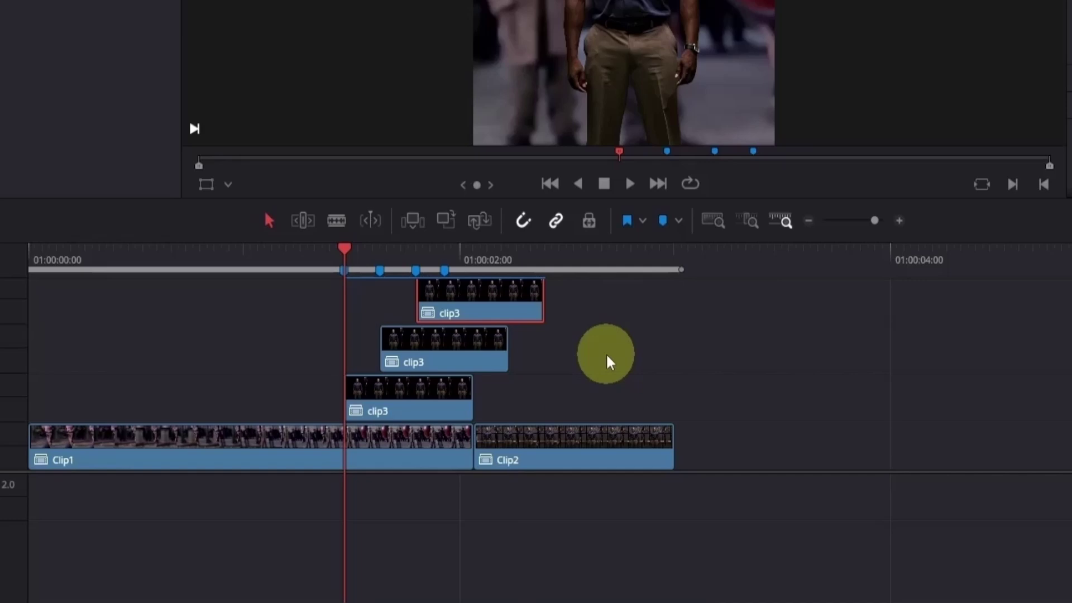
scroll(609, 362, down, 2)
scroll(605, 353, down, 3)
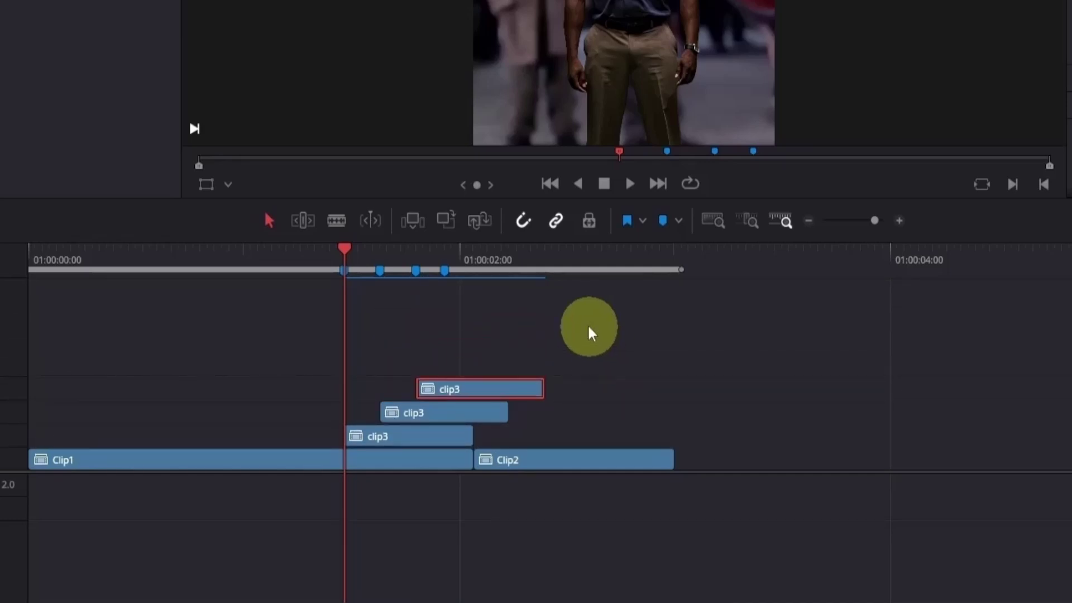
drag(468, 383, 479, 363)
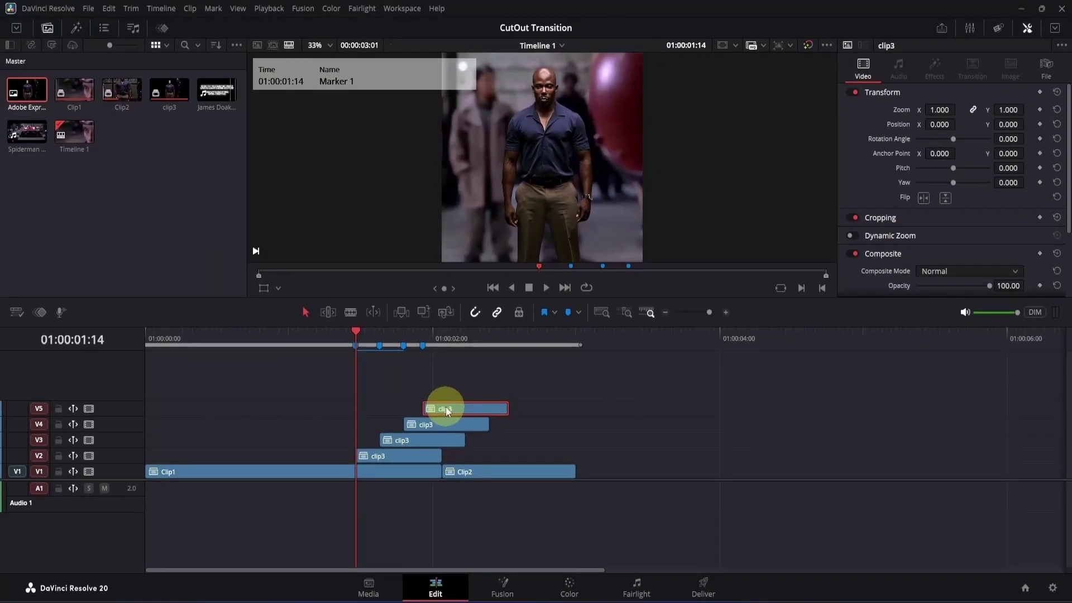
Step: Trim the ends of the three staggered clip3 copies to the cut between Clip1 and Clip2
click(461, 440)
drag(461, 439, 441, 424)
drag(508, 408, 440, 416)
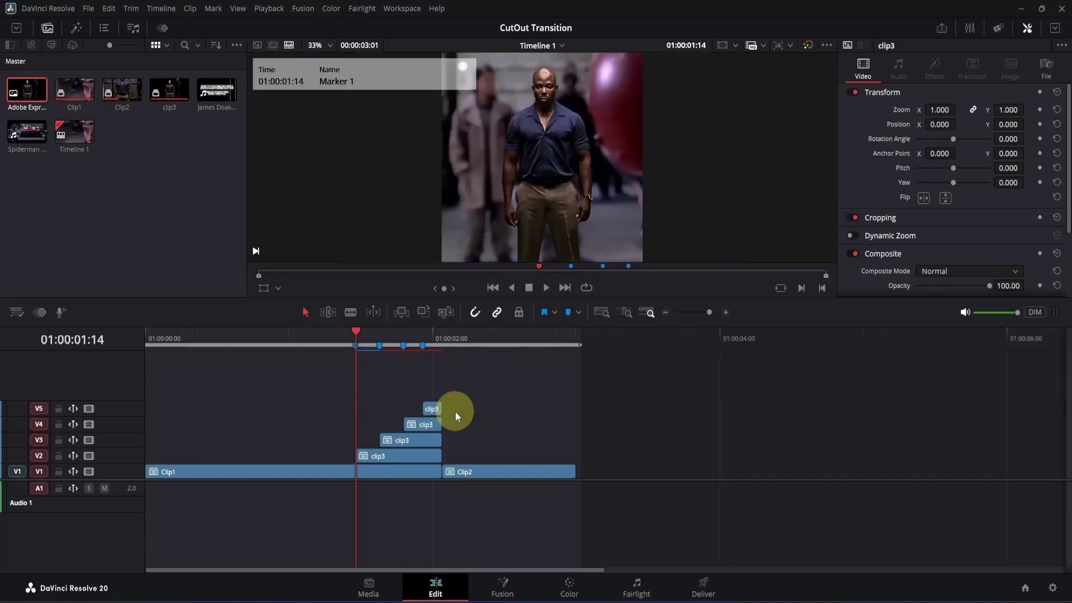
Step: Duplicate the topmost clip3 to V3 at the first marker, 01:00:01:14, and trim the copy to one frame
click(707, 312)
drag(708, 311, 714, 312)
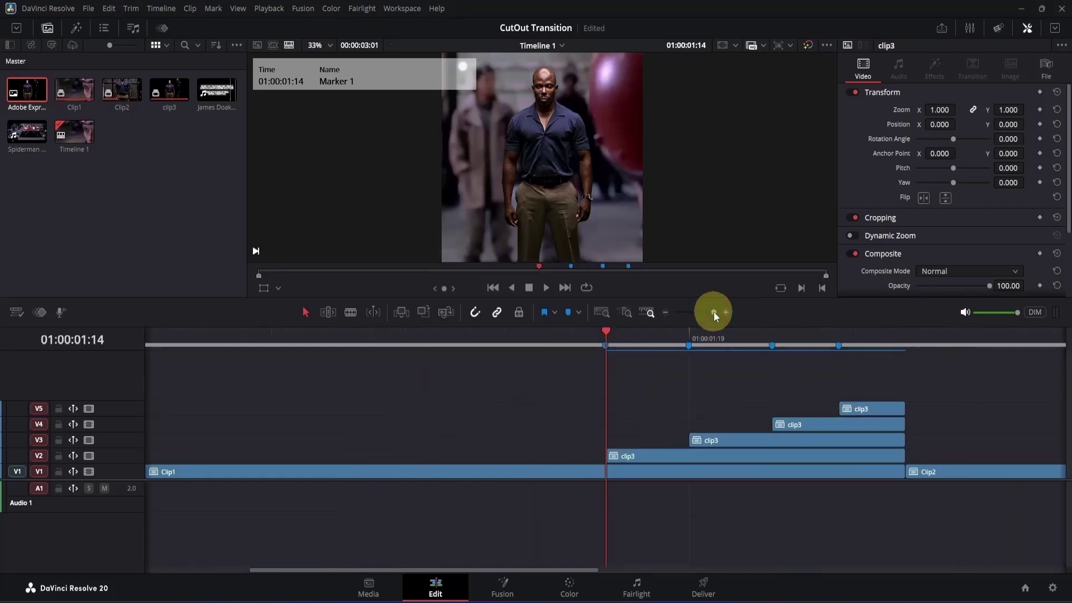
drag(954, 413, 711, 411)
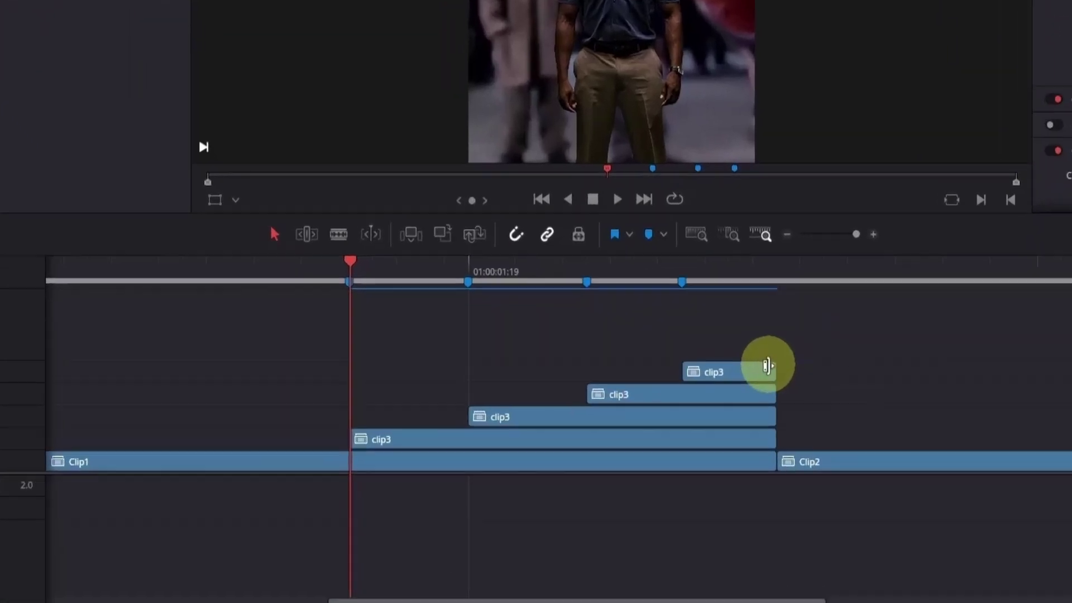
click(644, 411)
drag(780, 372, 414, 421)
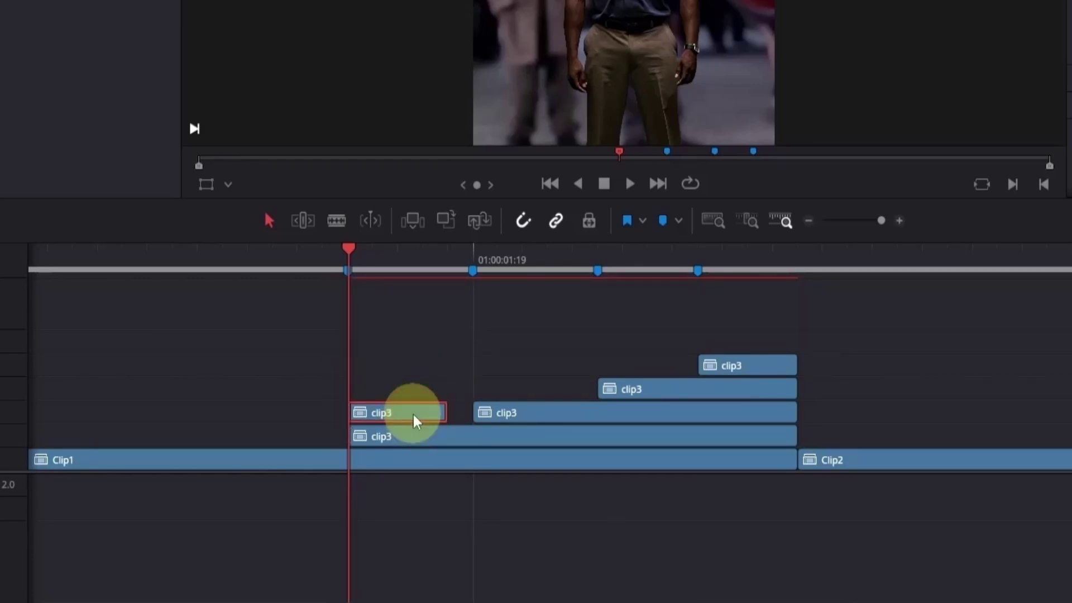
drag(445, 406, 365, 413)
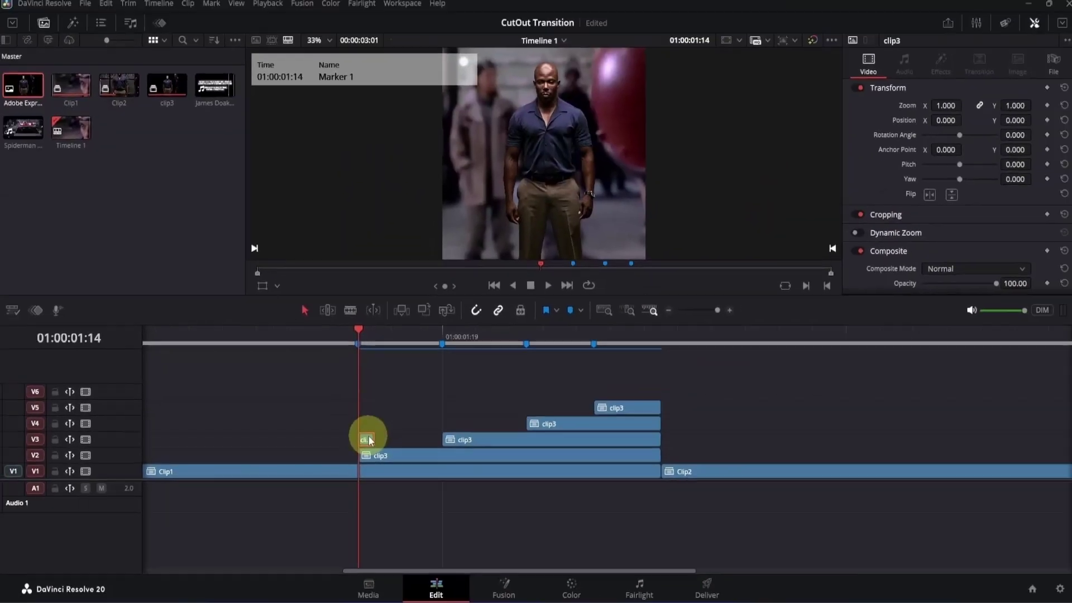
Step: Open the one-frame clip3 in Fusion, mask MediaIn1 with a Rectangle, and size it to about 1.605 wide and 0.237 high
click(494, 585)
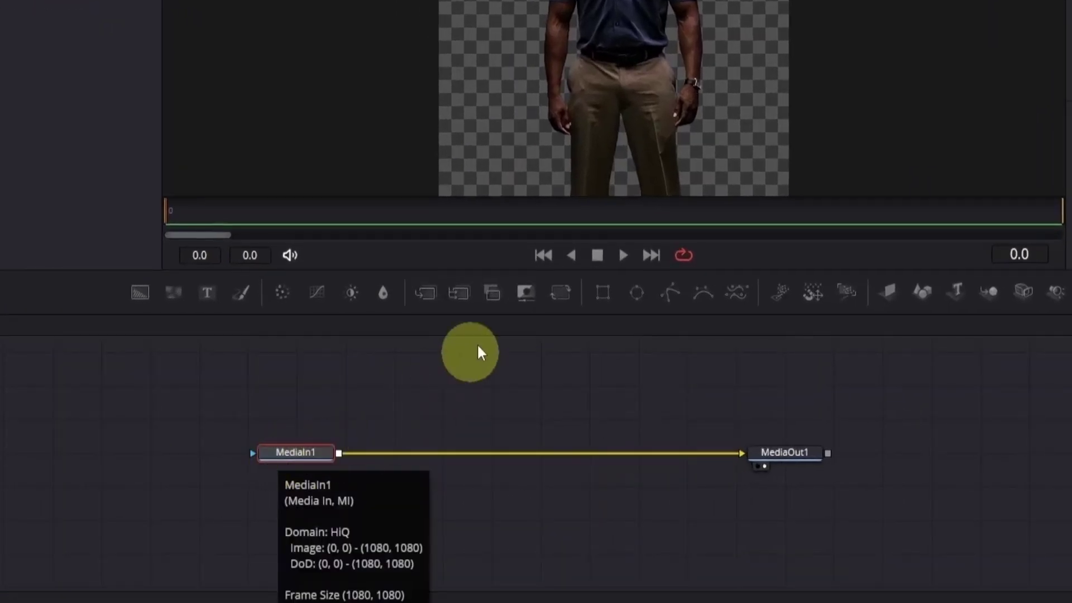
click(600, 291)
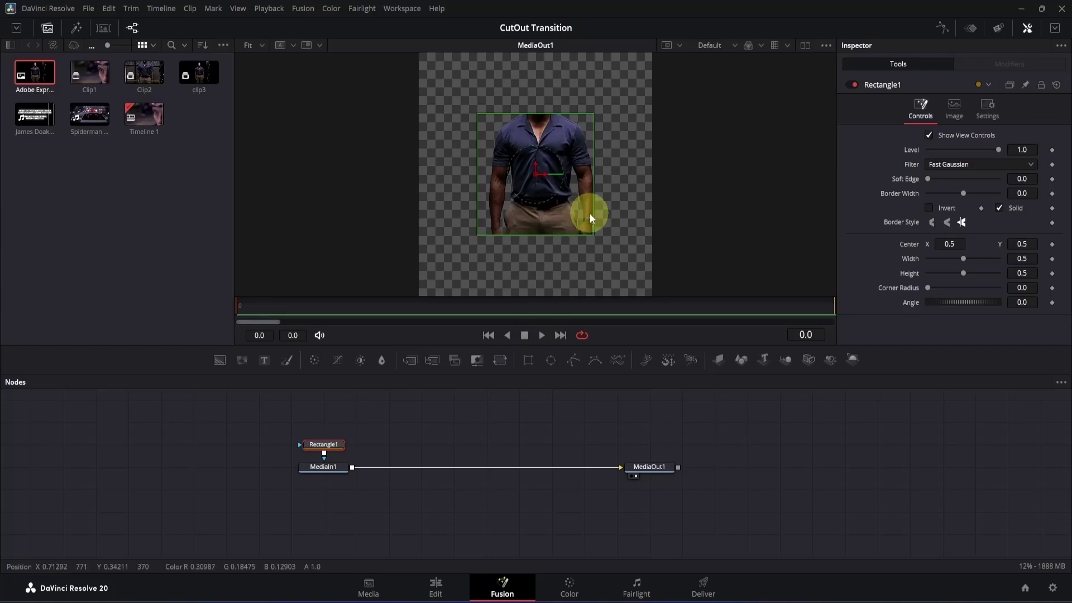
drag(592, 215, 722, 233)
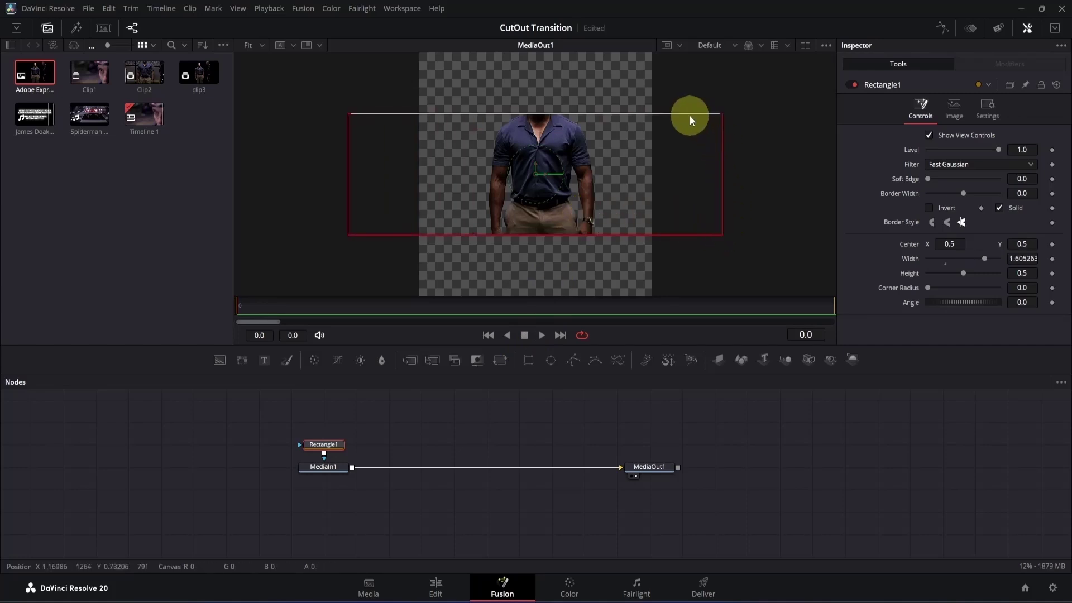
drag(686, 114, 682, 145)
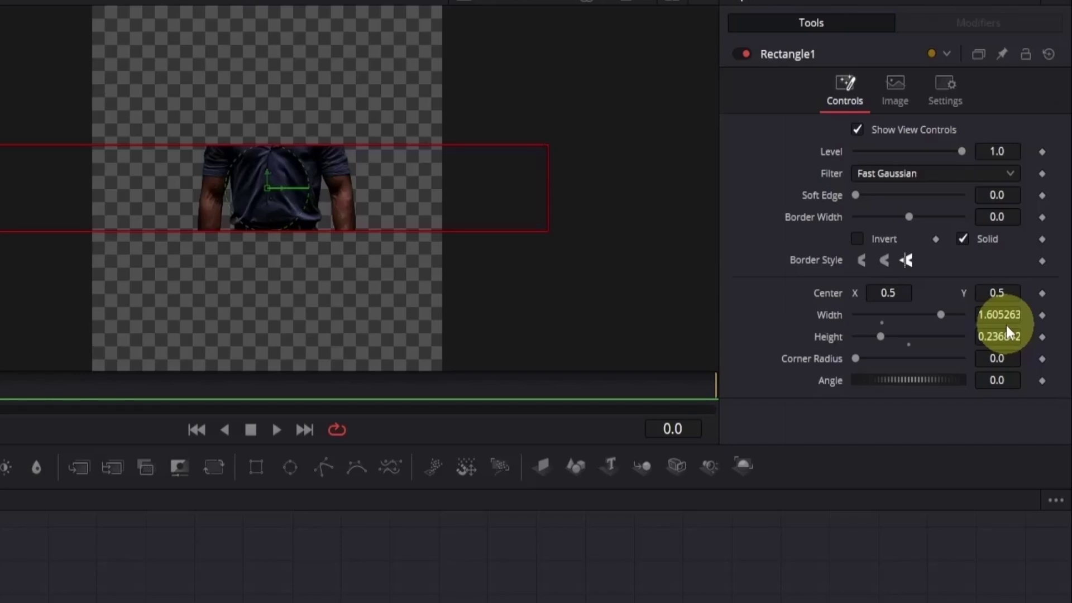
Step: Move the rectangle mask over the man's head with Center Y 0.826 and set its Soft Edge to 0.025
click(1008, 295)
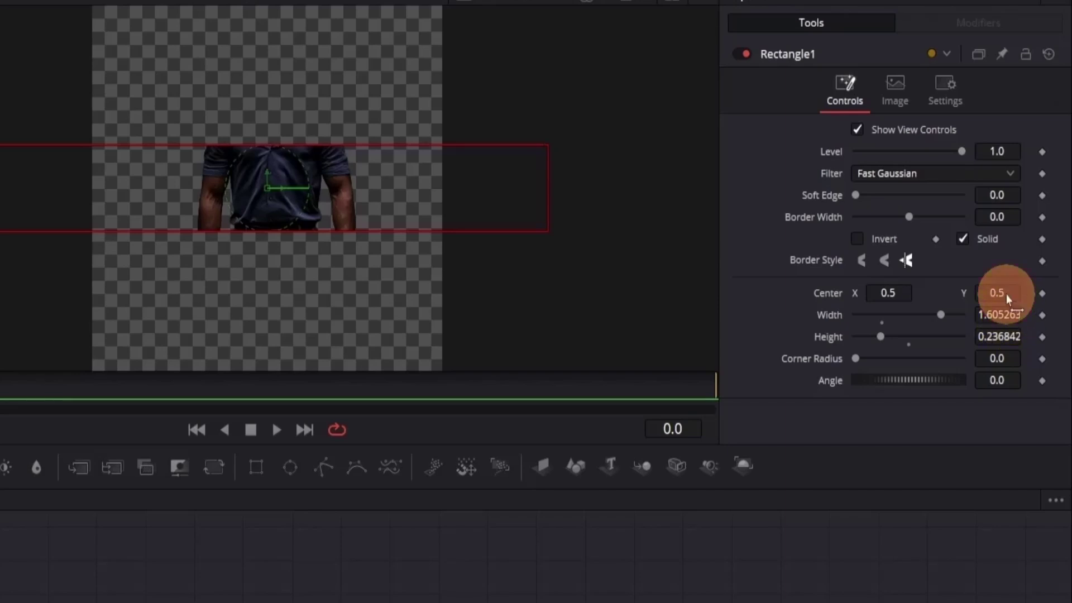
drag(1008, 295, 488, 299)
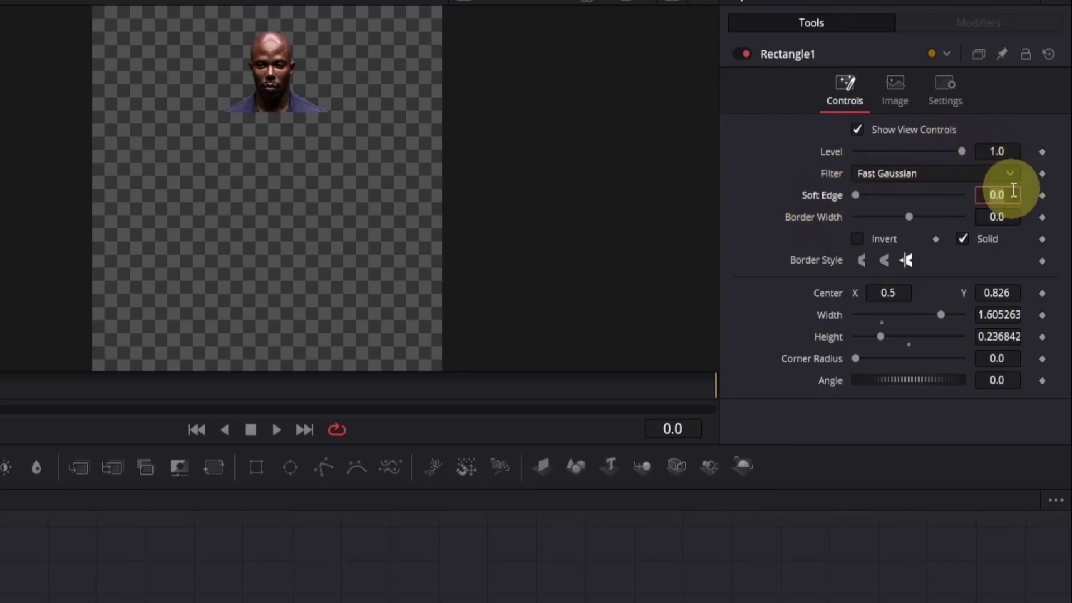
click(1013, 190)
key(BackSpace)
key(BackSpace)
key(BackSpace)
text(.025)
key(Return)
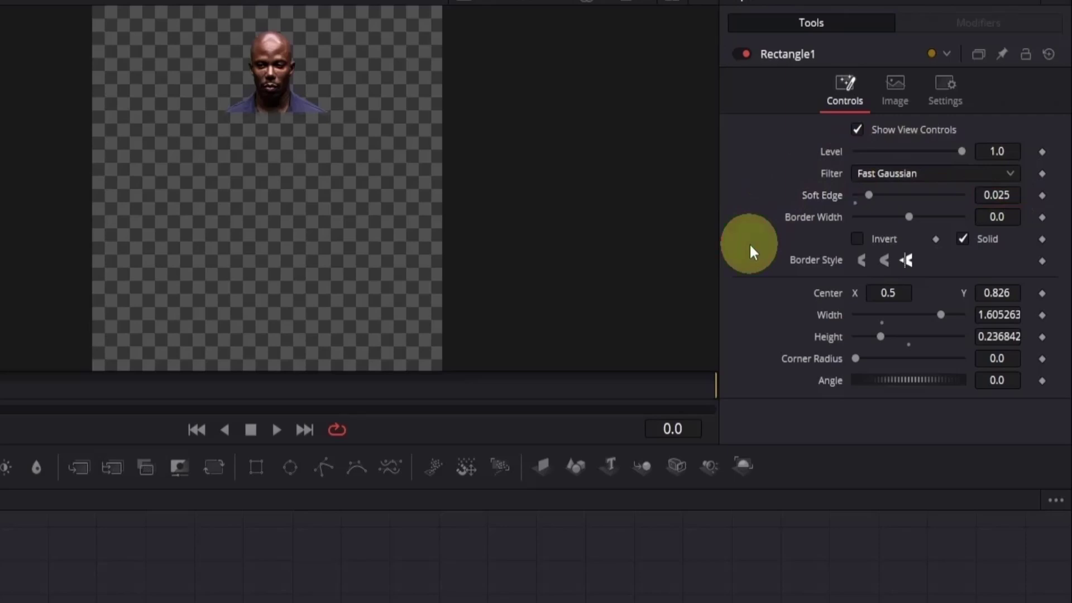
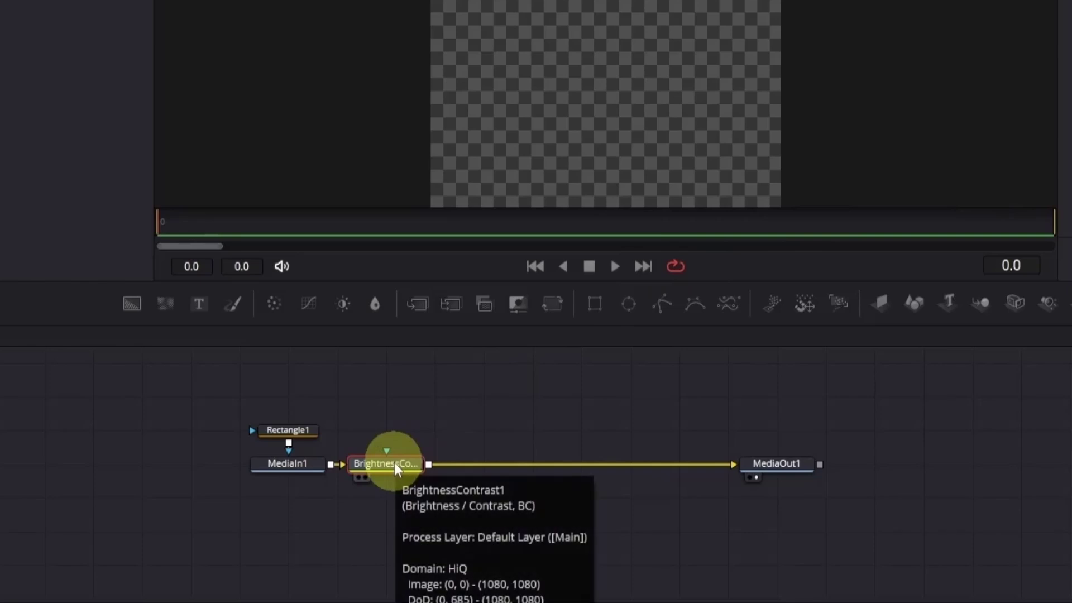
Step: Add a Soft Glow after BrightnessContrast1, with Glow Size 51.2 and Gain 0.512
key(shift+space)
text(soft)
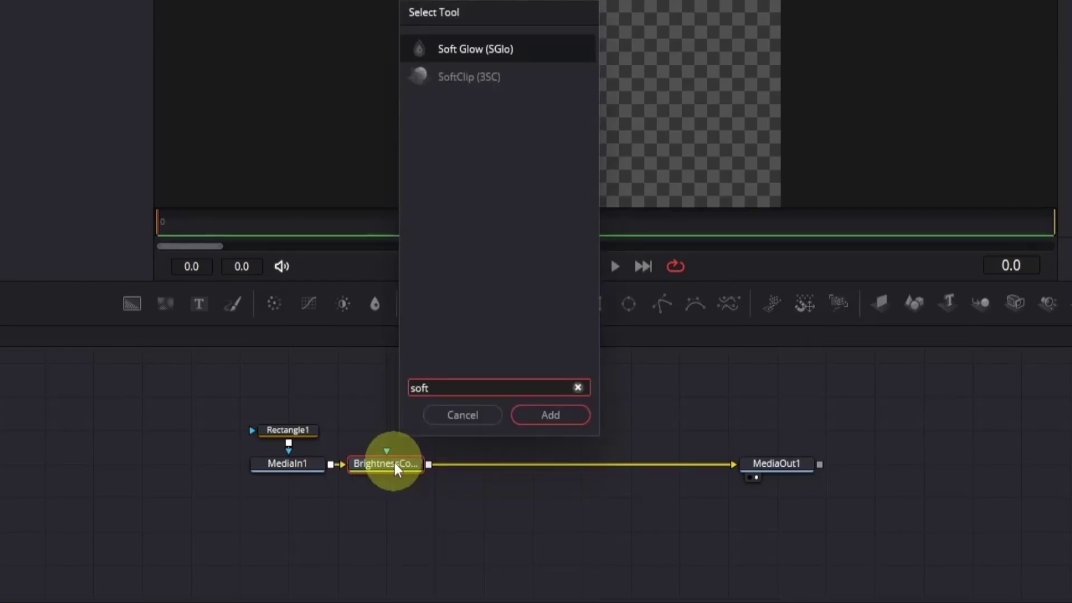
key(Return)
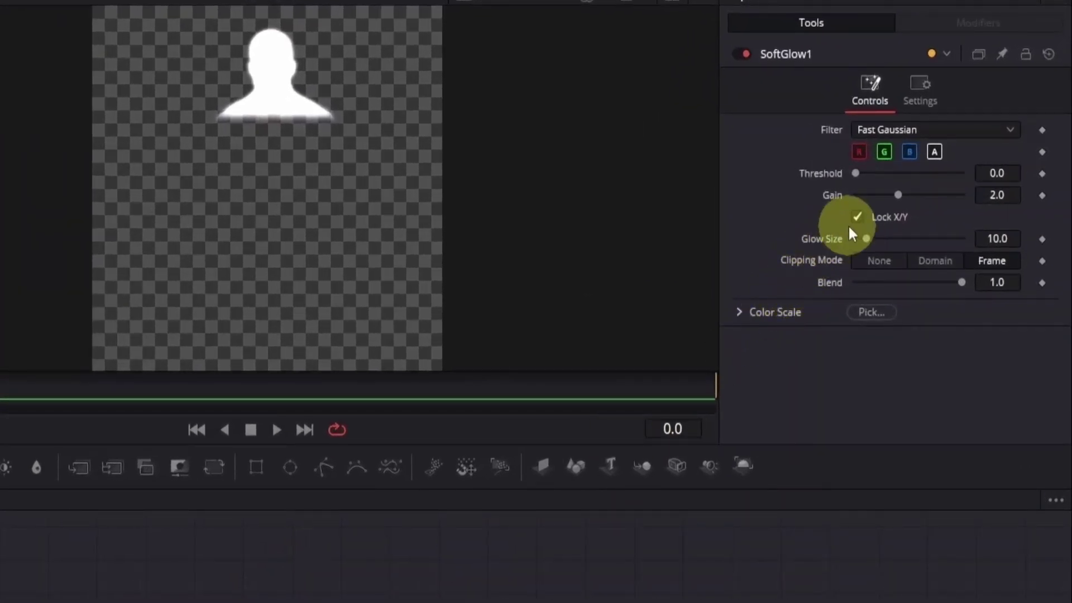
click(866, 238)
drag(867, 238, 910, 240)
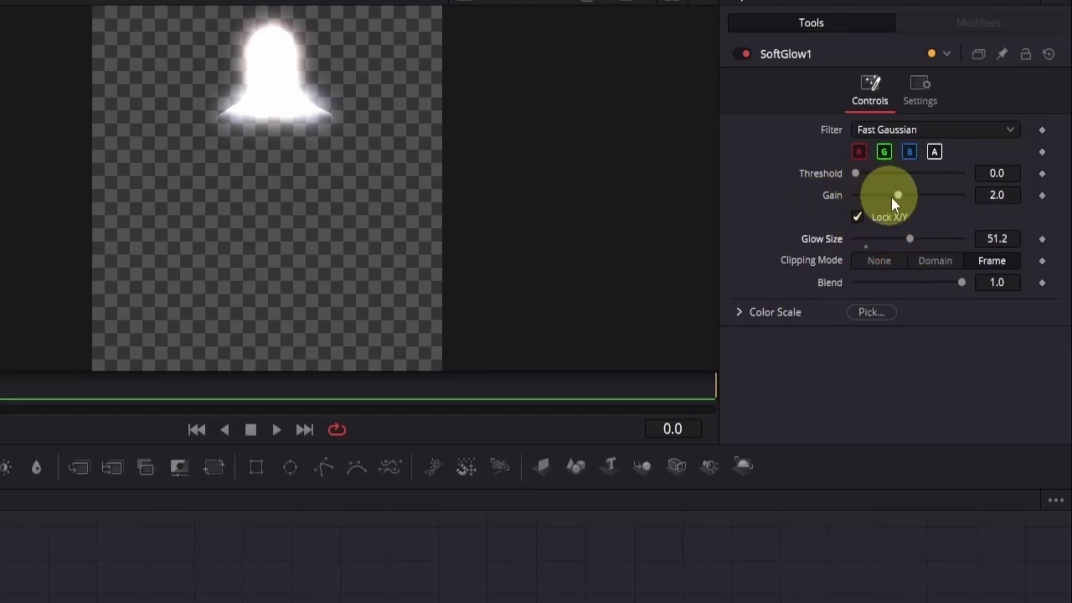
drag(897, 195, 866, 196)
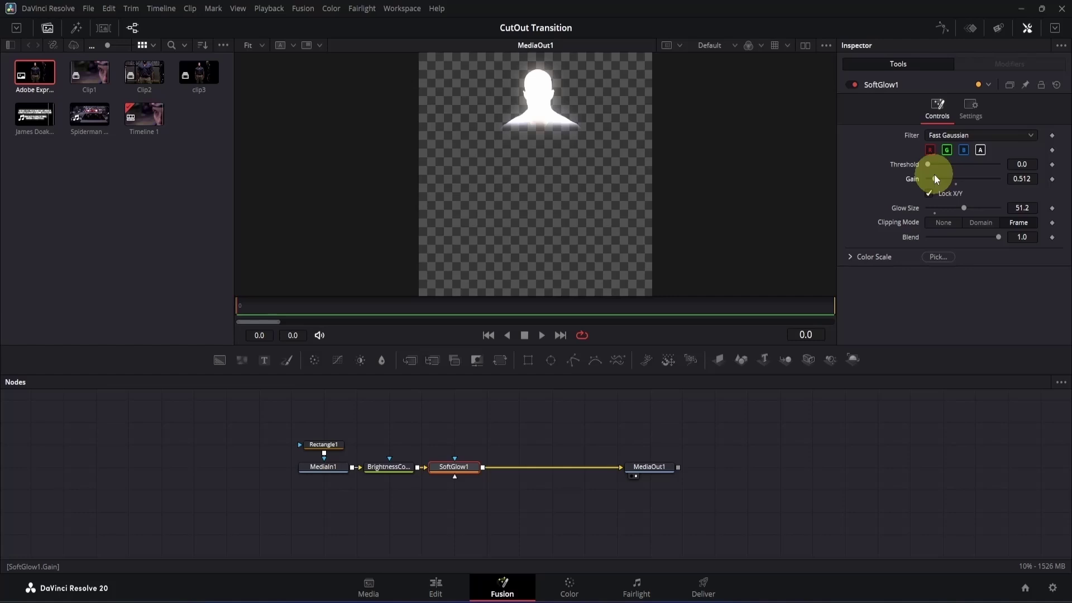
Step: Copy the Rectangle1 mask and paste it onto MediaIn1 of the long clip3 on V2, working from 01:00:01:16
click(340, 444)
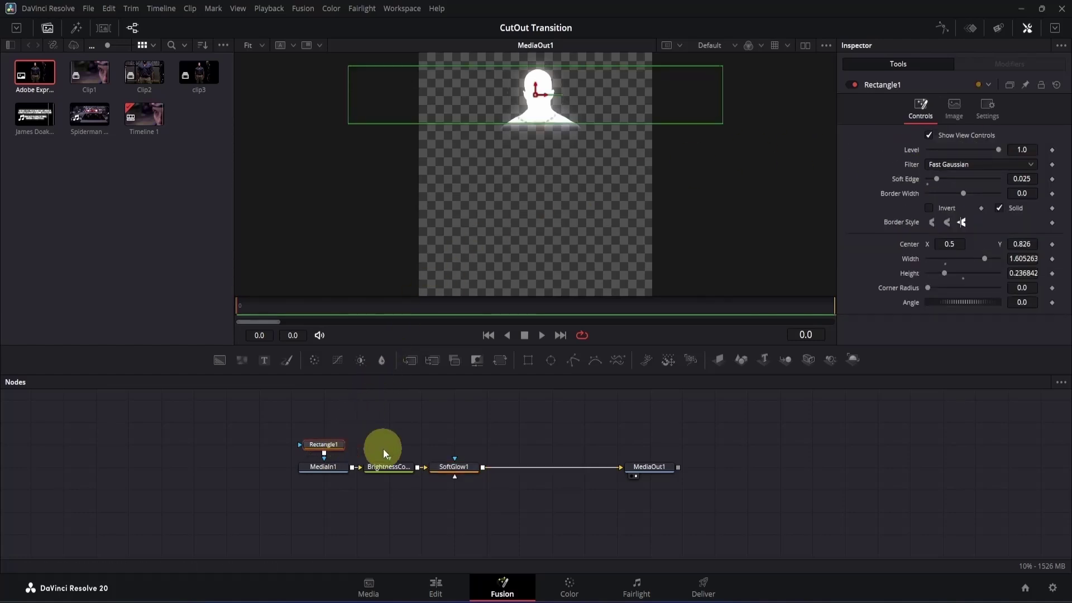
click(432, 582)
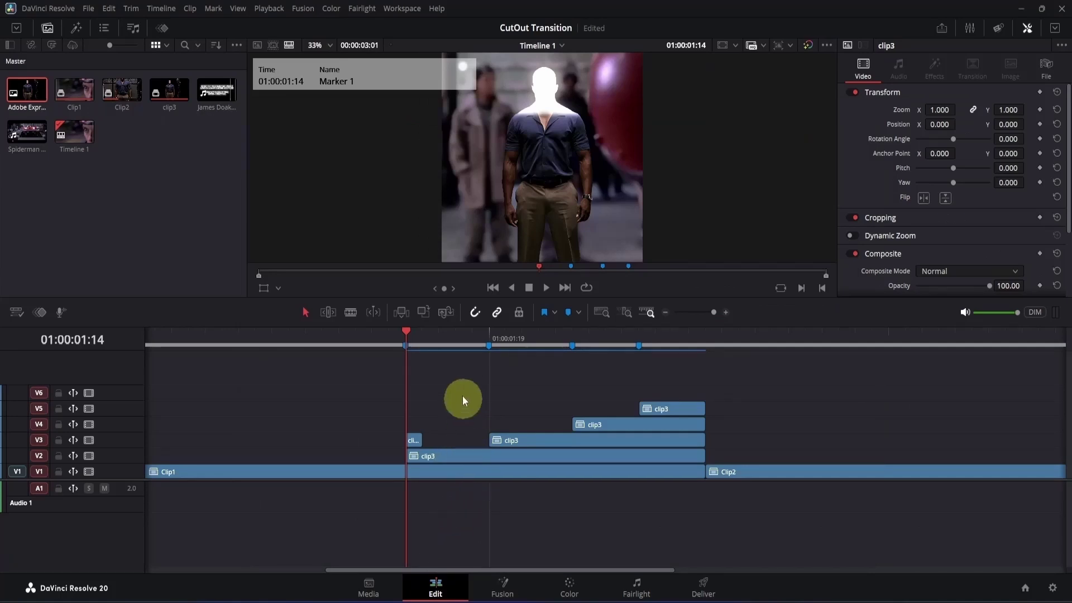
click(432, 331)
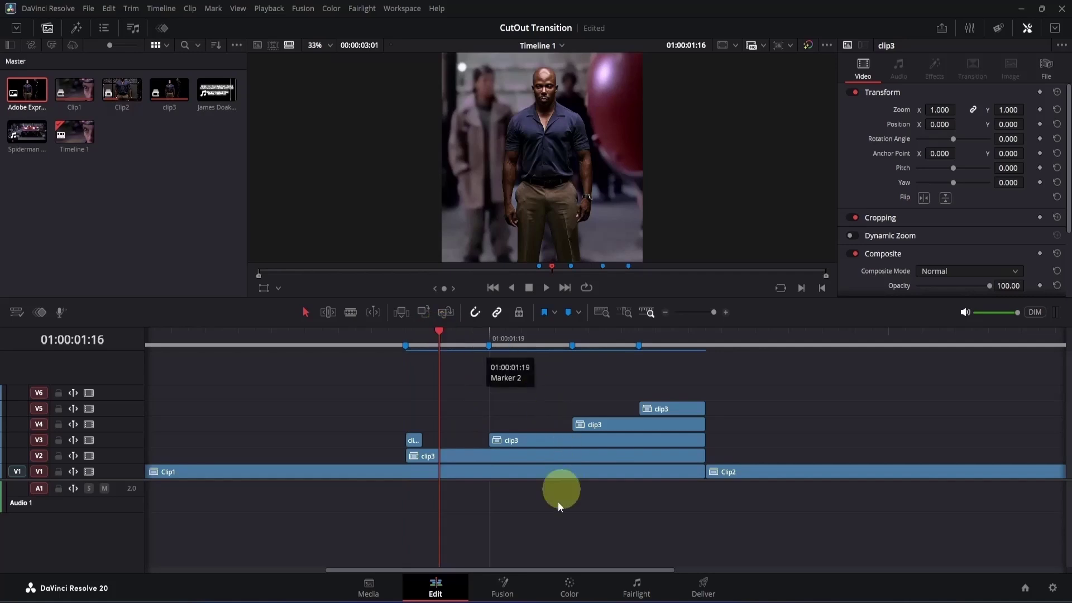
click(514, 591)
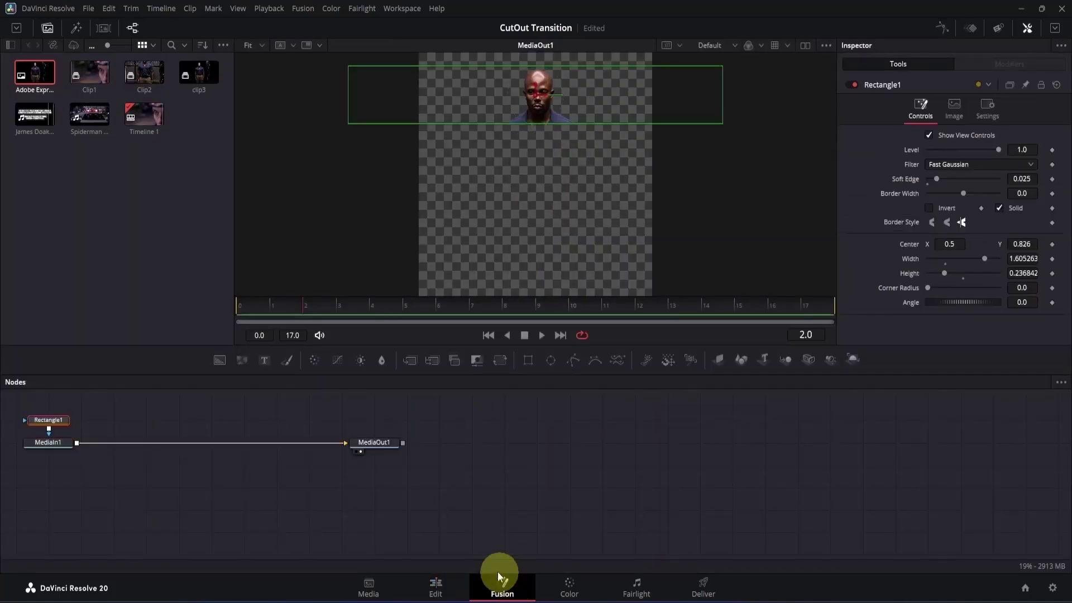
Step: Duplicate the one-frame glow clip from V3 to V4 at the second marker, 01:00:01:19
click(450, 586)
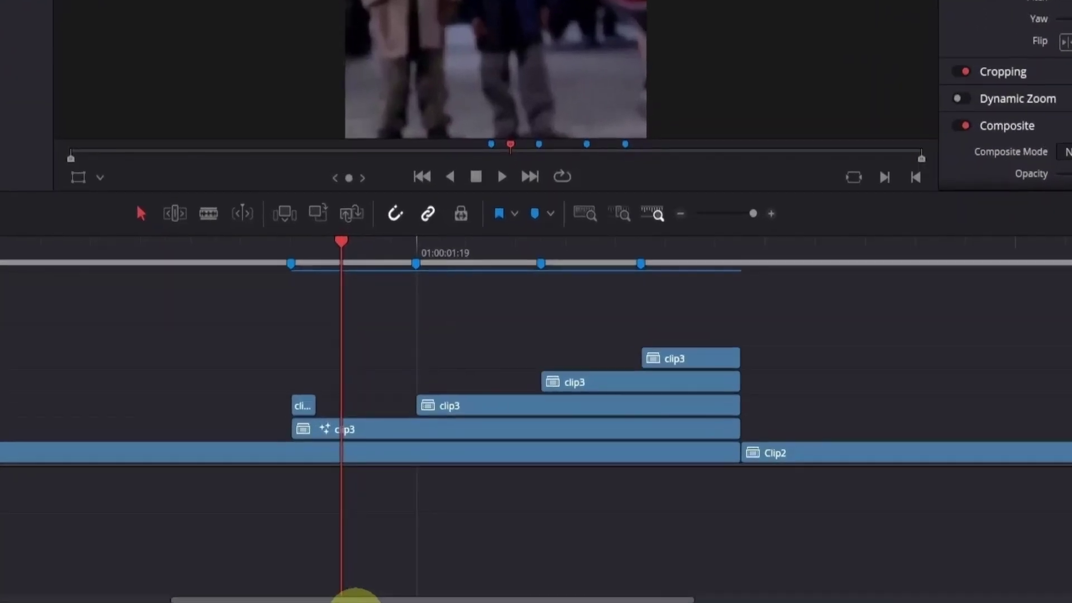
click(418, 257)
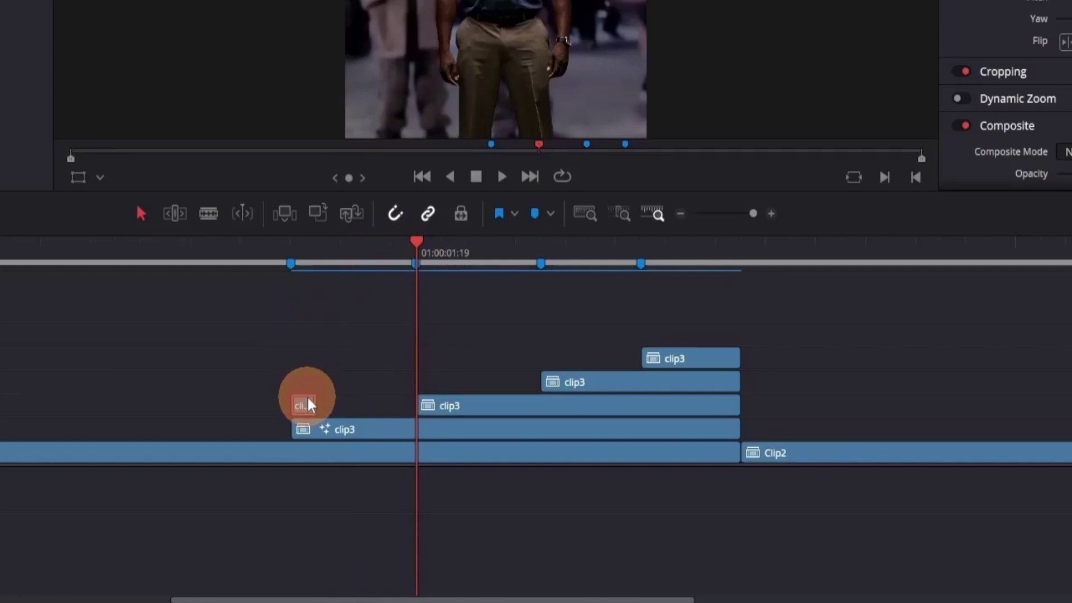
drag(308, 404, 448, 383)
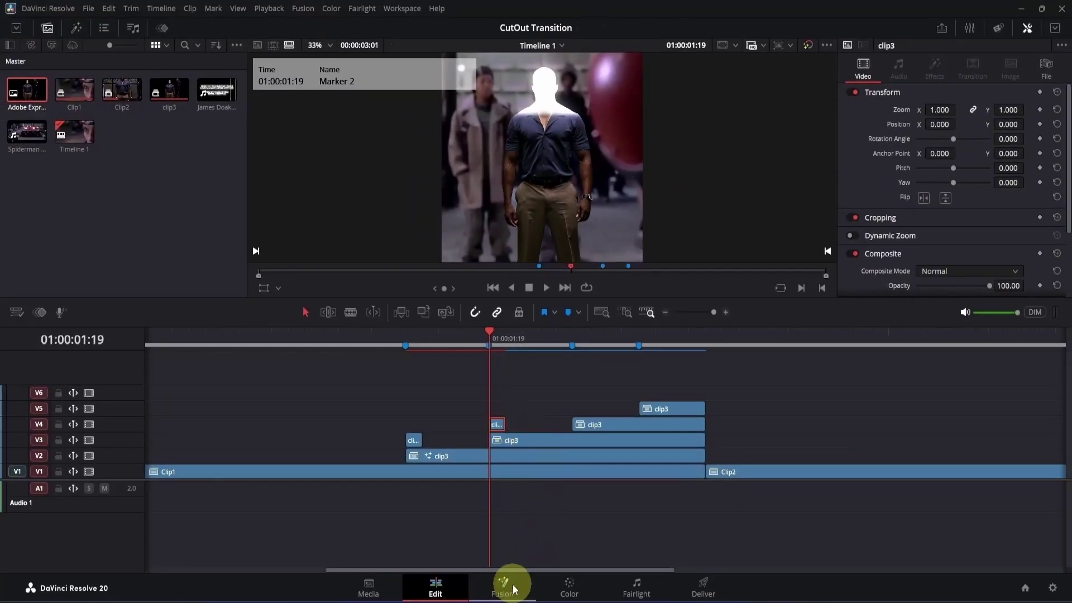
Step: In the Fusion composition of the V4 glow clip, paste a duplicate of Rectangle1 and move it over the man's chest at Center Y 0.601
click(513, 589)
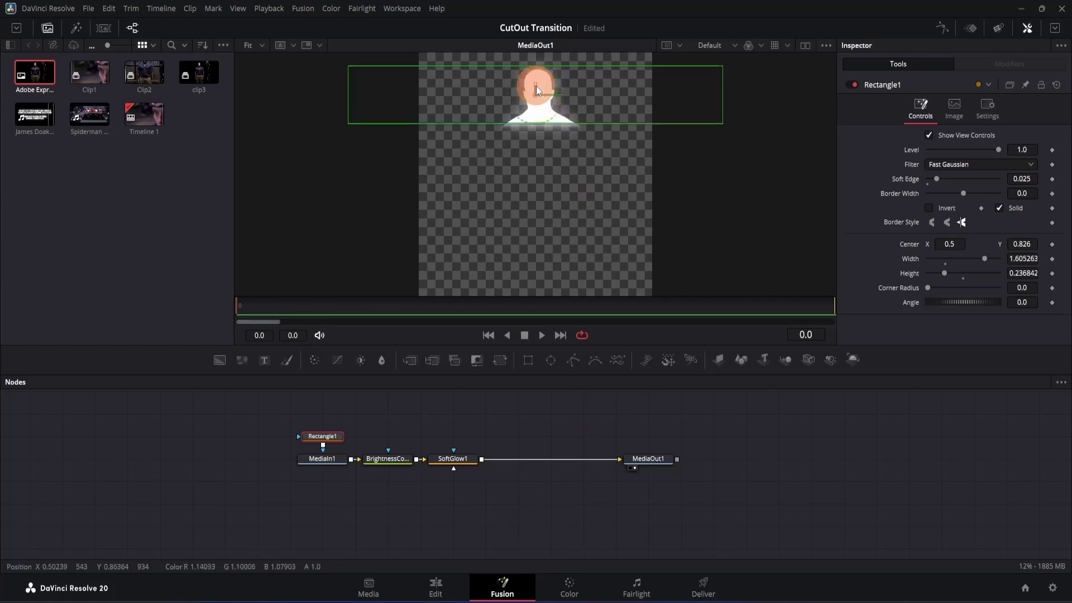
drag(536, 86, 537, 136)
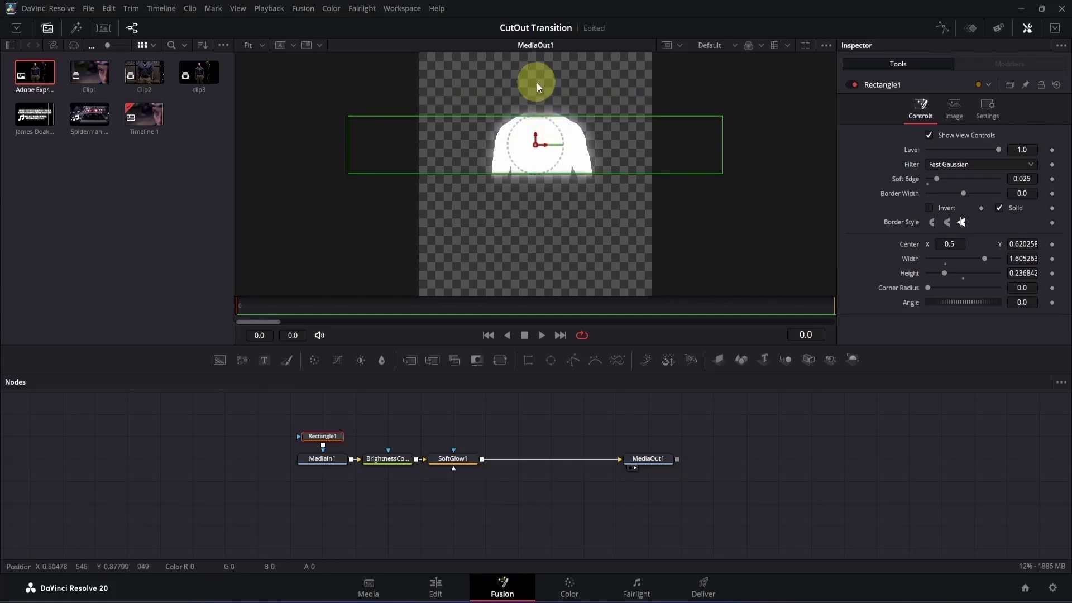
drag(537, 82, 537, 32)
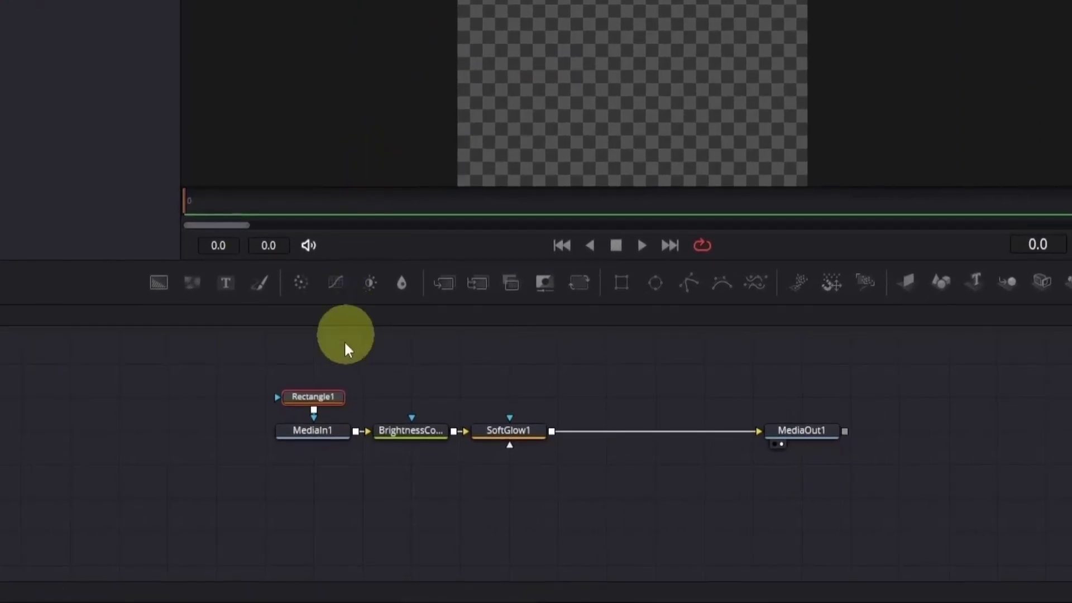
drag(329, 421, 337, 363)
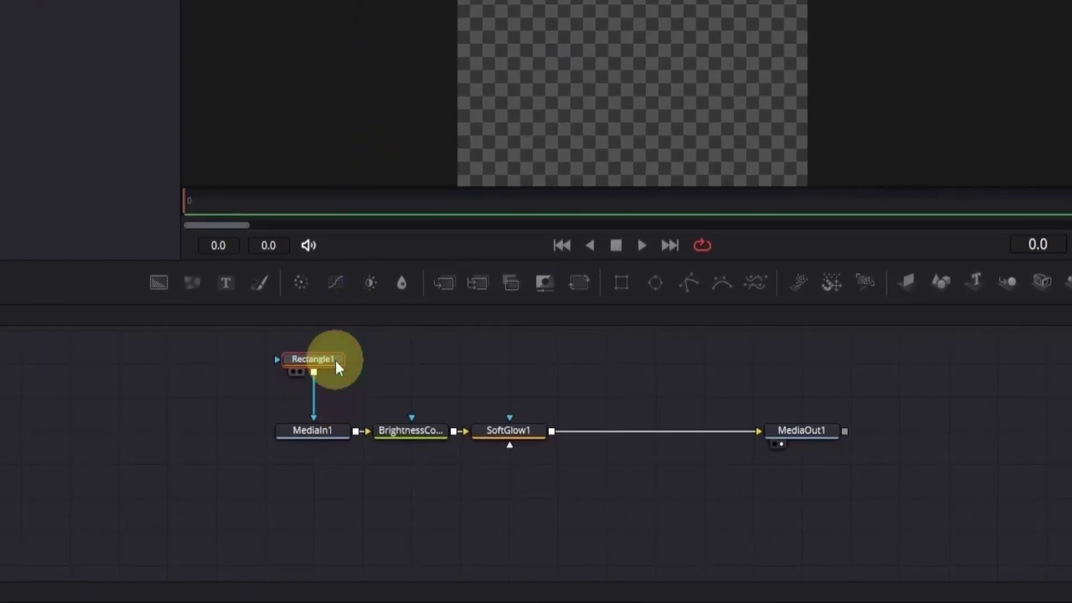
key(ctrl+v)
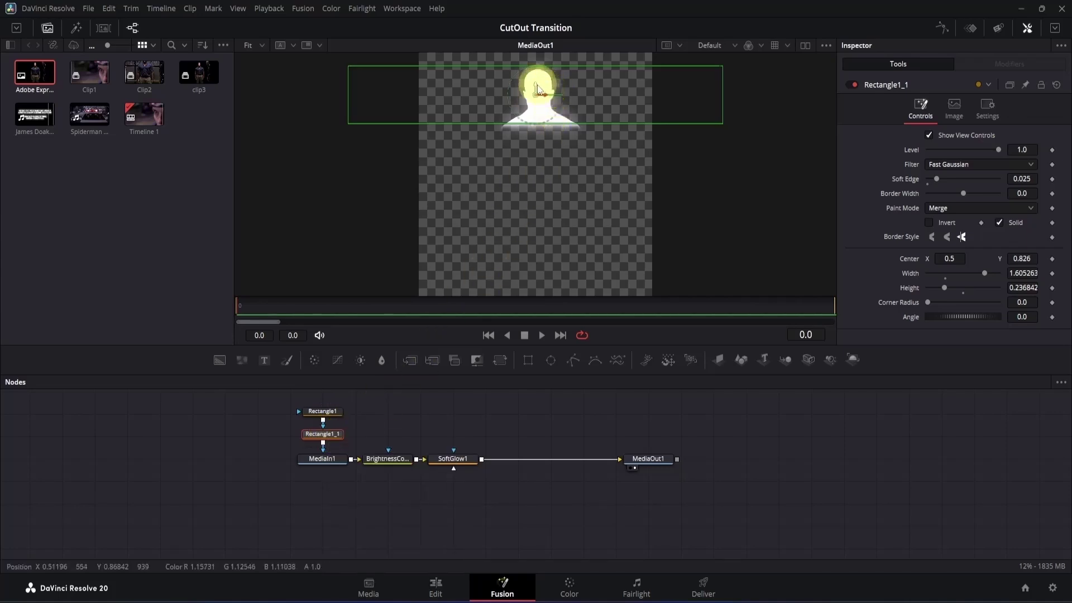
drag(534, 89, 534, 139)
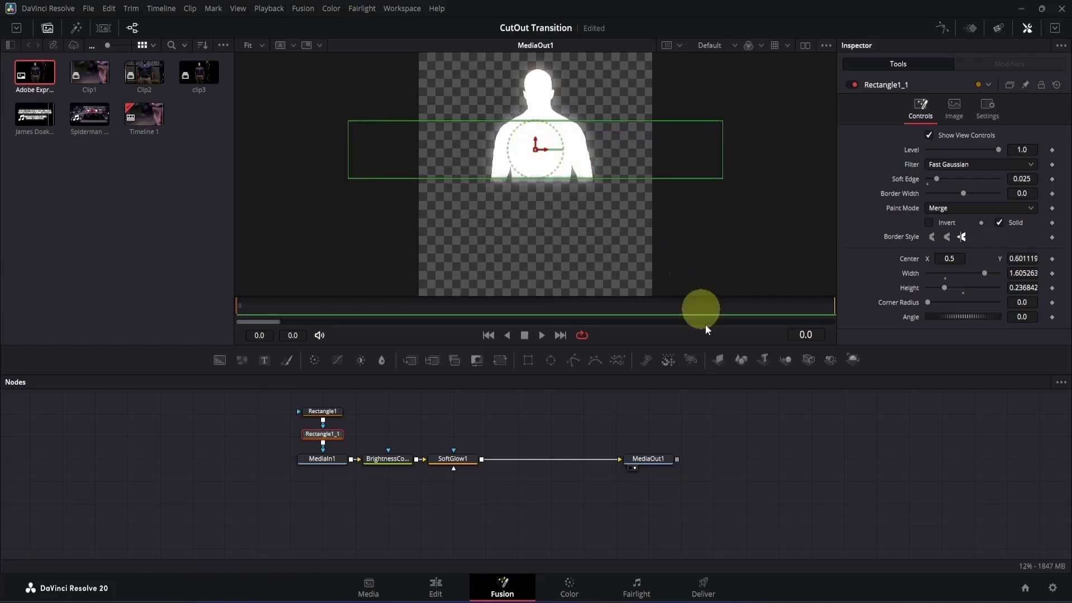
Step: Delete the original Rectangle1 mask so only the chest-level duplicate feeds MediaIn1
click(708, 425)
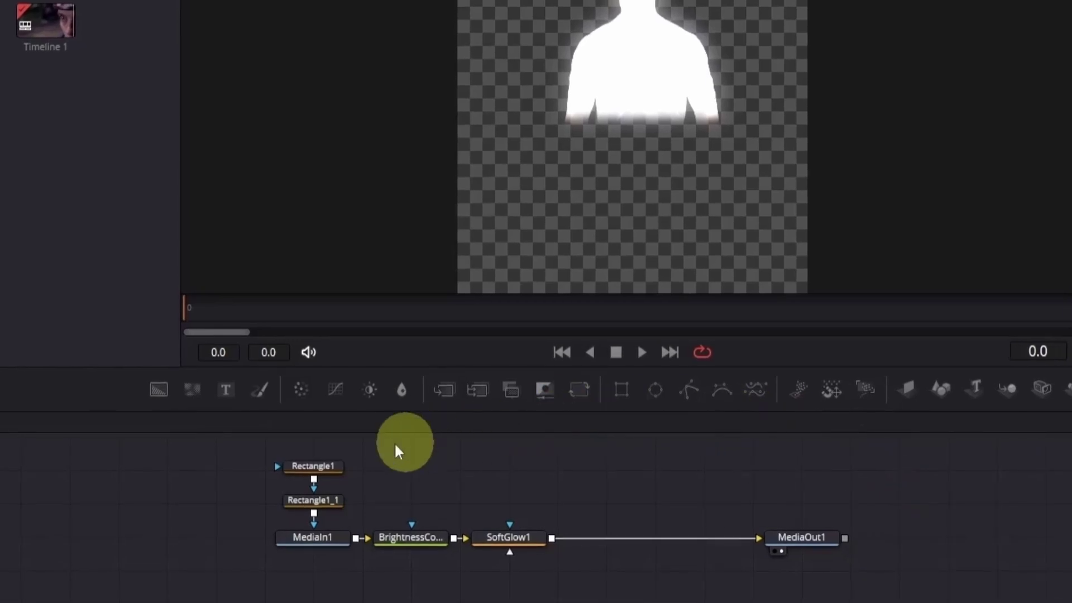
click(335, 467)
key(Delete)
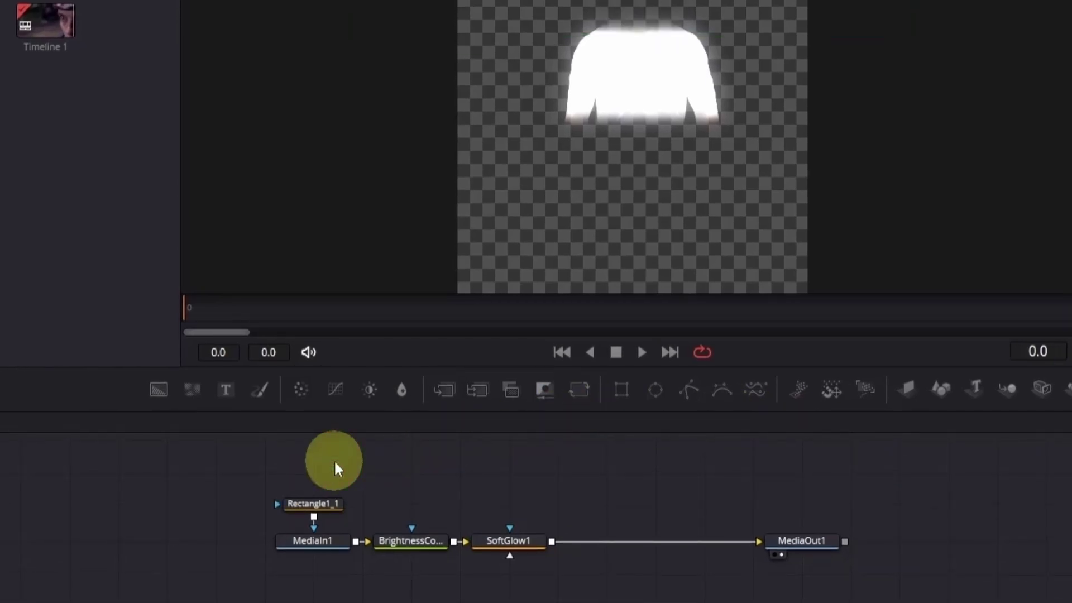
Step: Copy the chest mask Rectangle1_1 and paste it onto MediaIn1 of the long clip3 on V3, working from 01:00:01:22
click(338, 506)
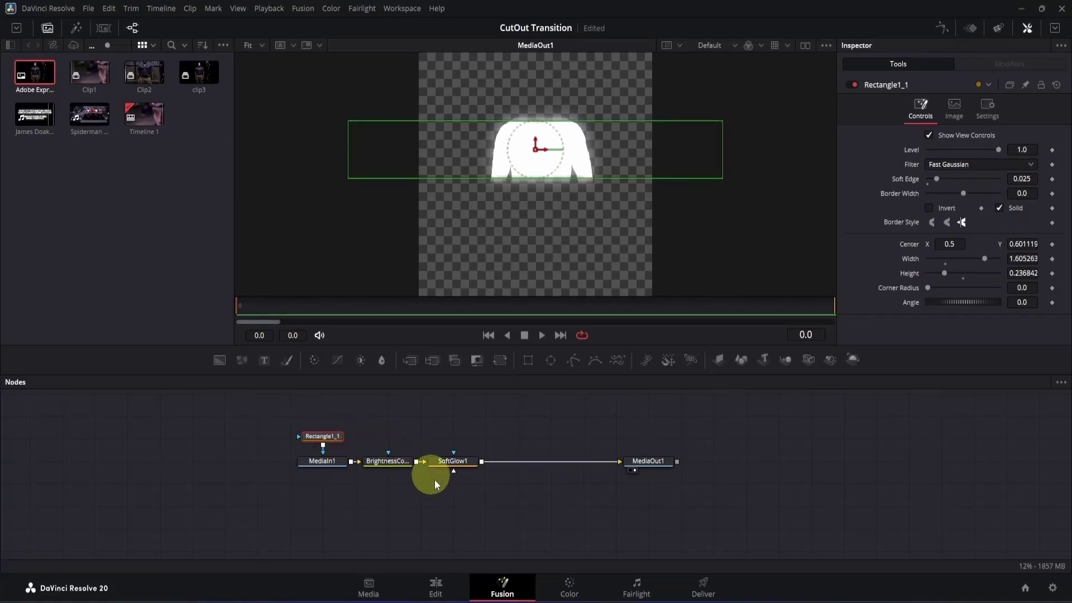
click(436, 588)
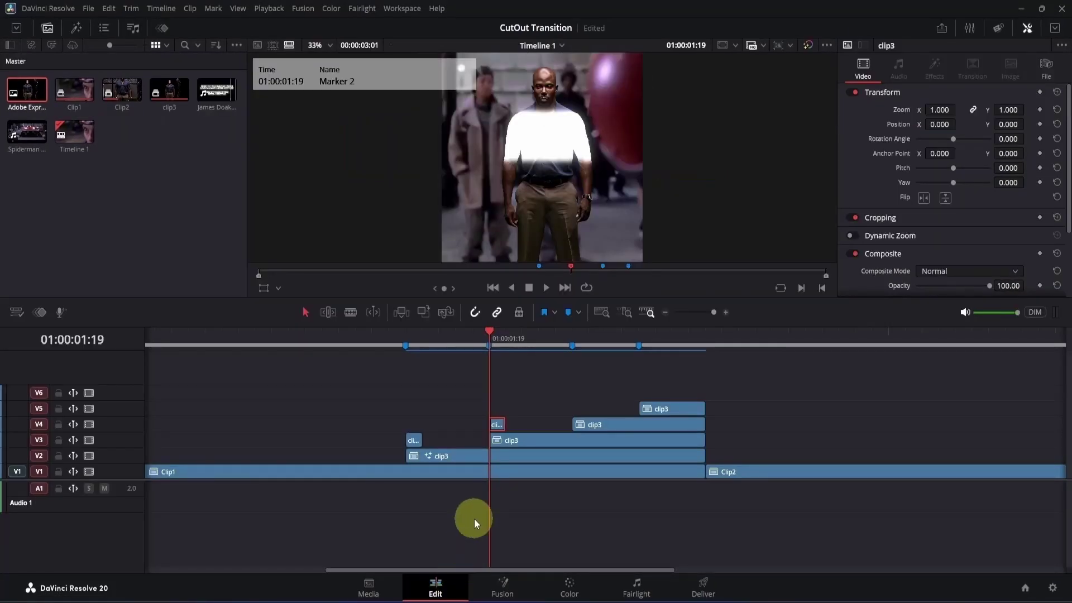
click(537, 336)
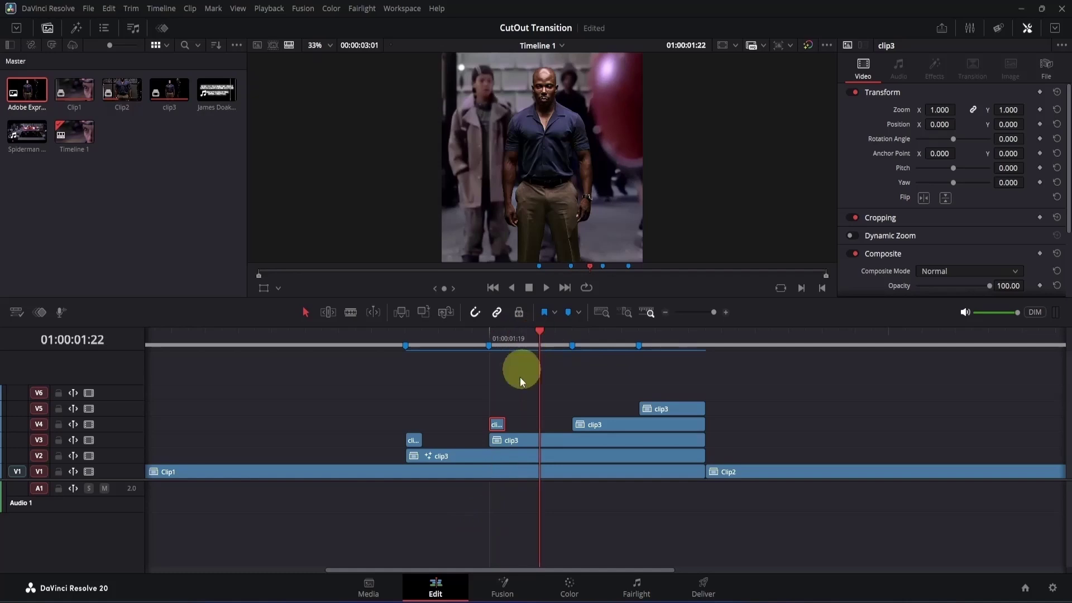
click(494, 582)
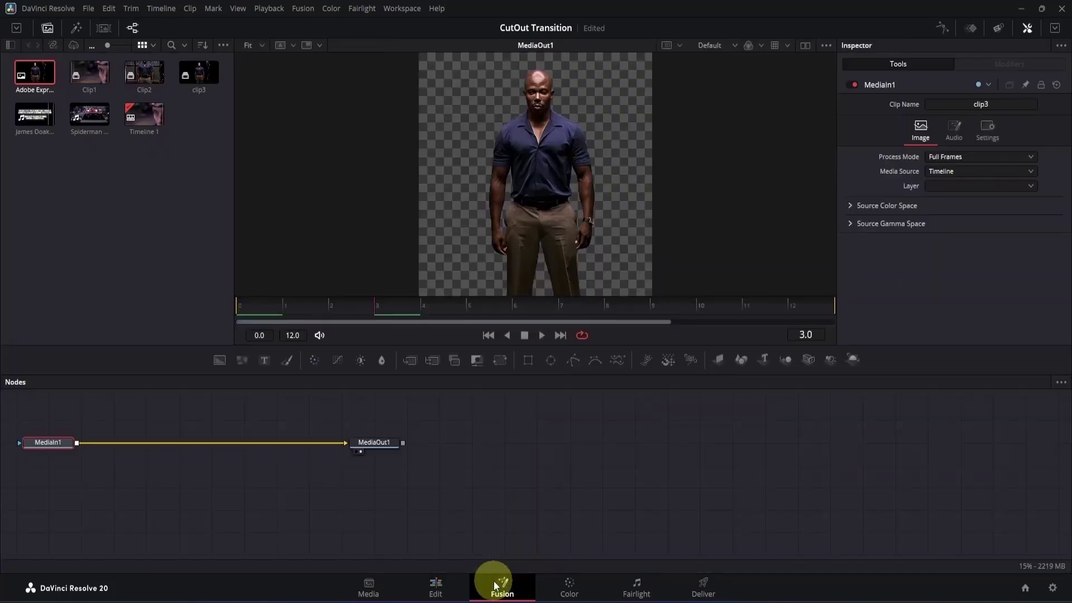
key(ctrl+v)
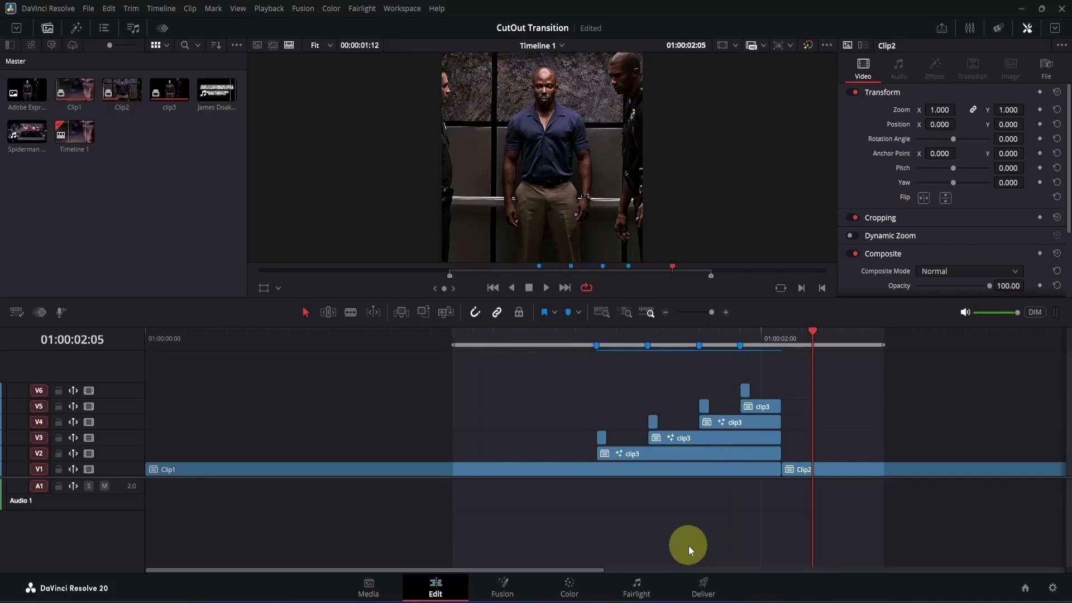
Step: Combine all the clip3 pieces on V2 to V6 into a compound clip named cutout
drag(581, 364, 751, 448)
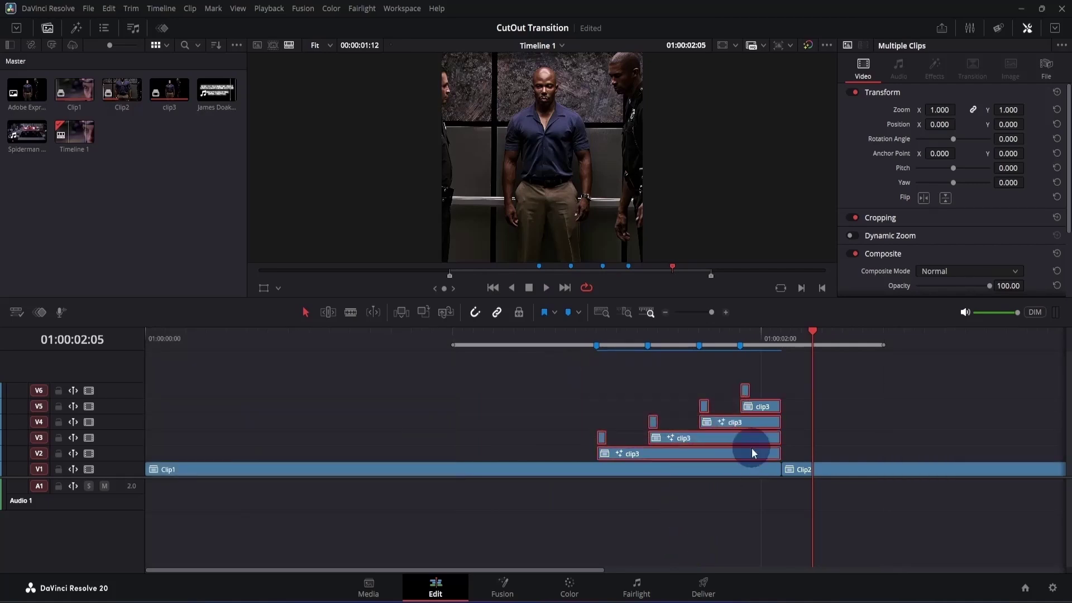
right_click(752, 448)
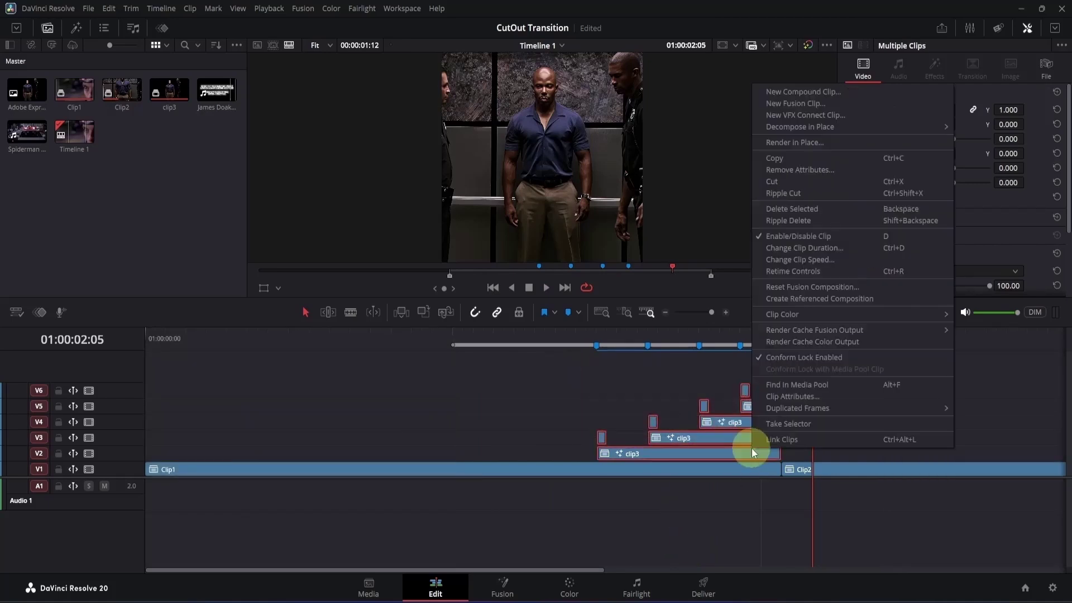
click(800, 94)
text(cutout)
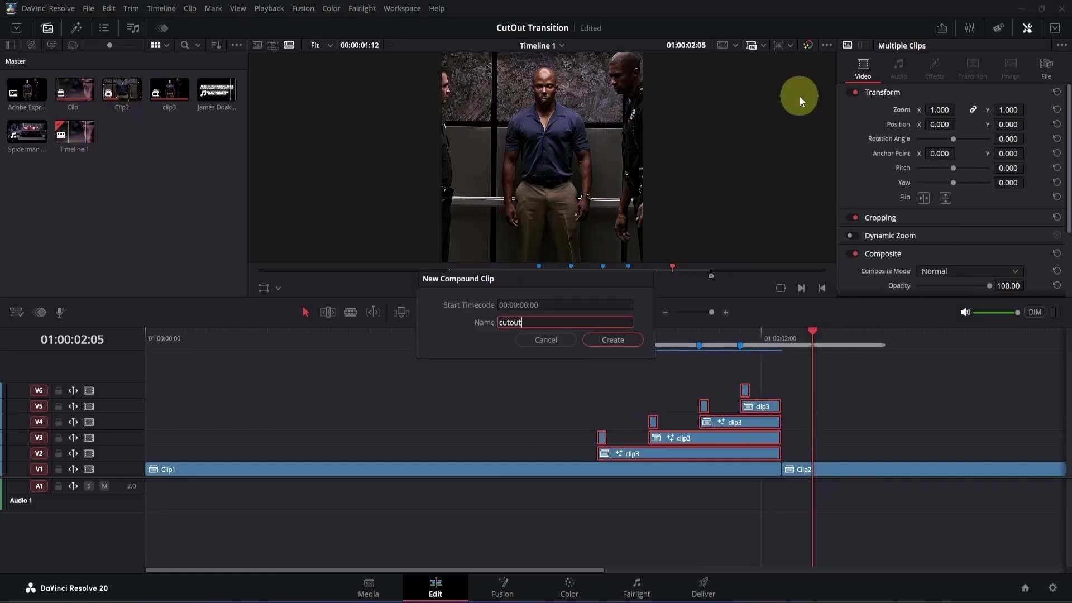
key(Return)
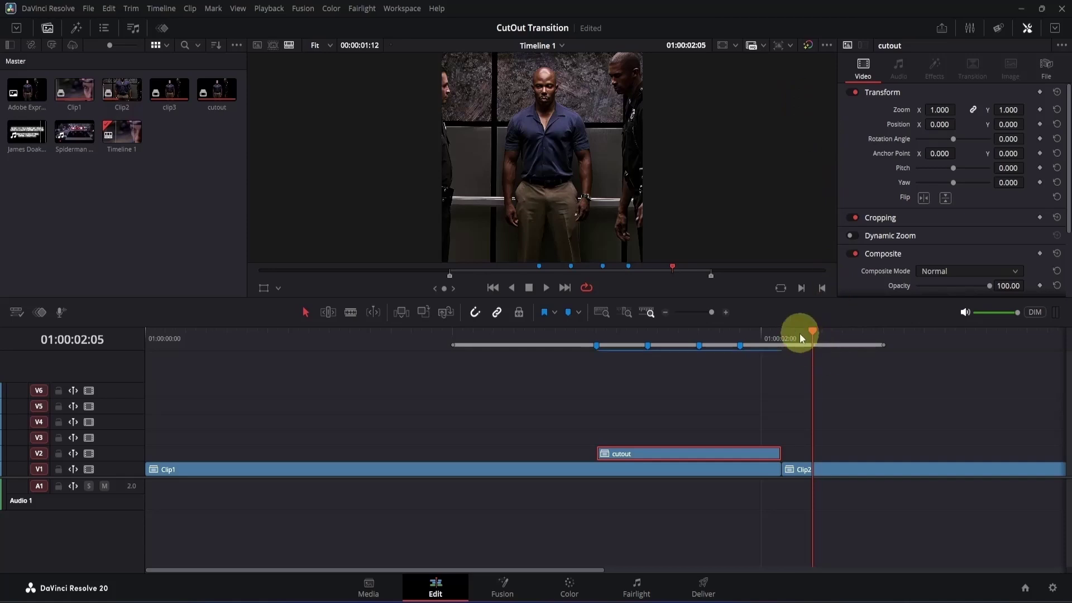
Step: Add an Adjustment Clip on V3 above the cutout clip, aligned with its start at the first marker
drag(792, 337, 784, 340)
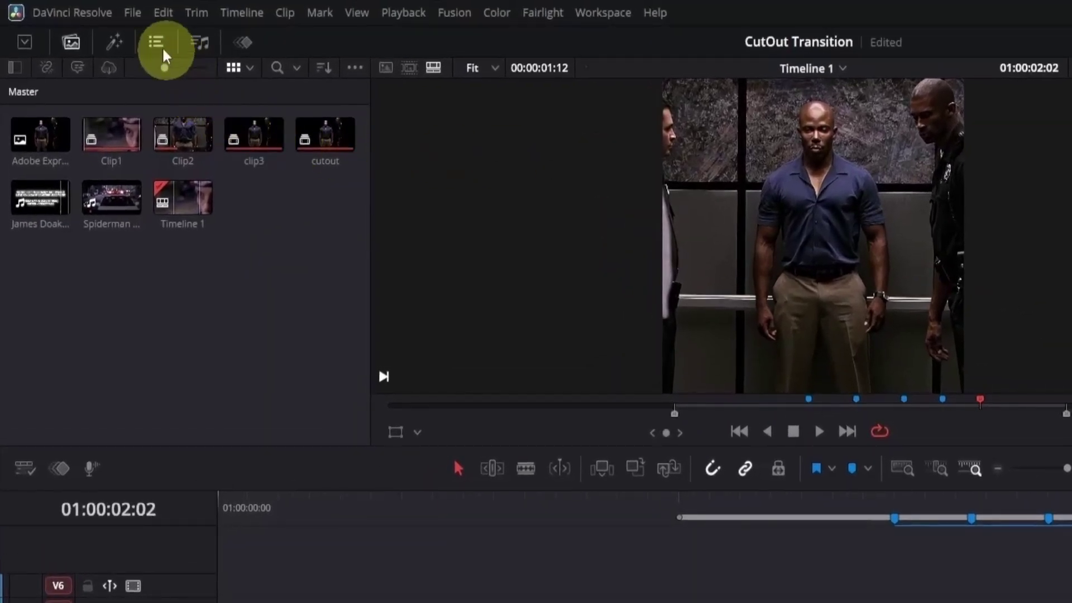
click(111, 44)
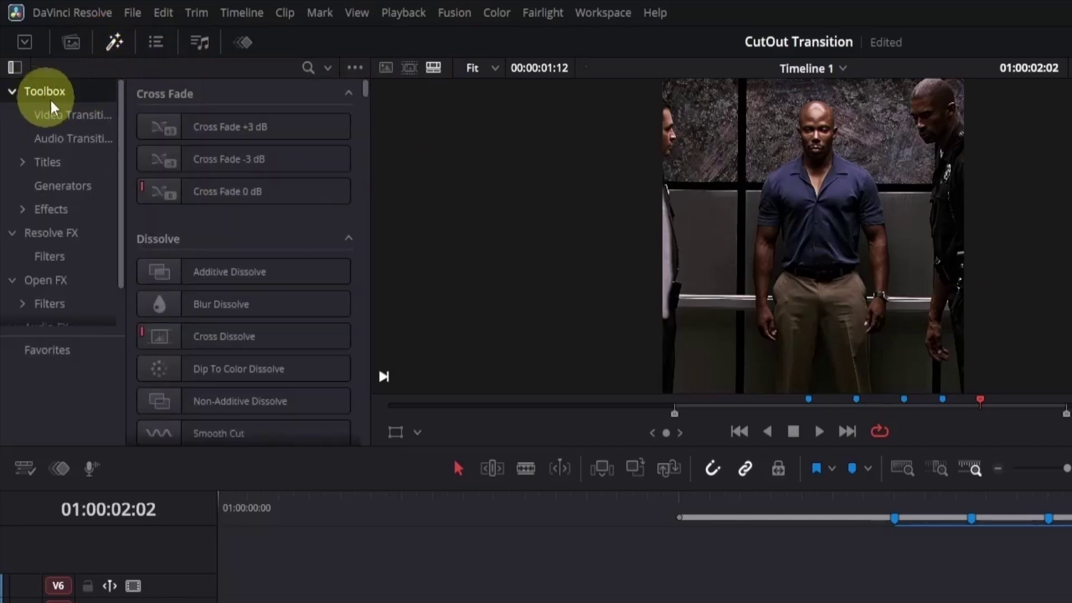
click(53, 209)
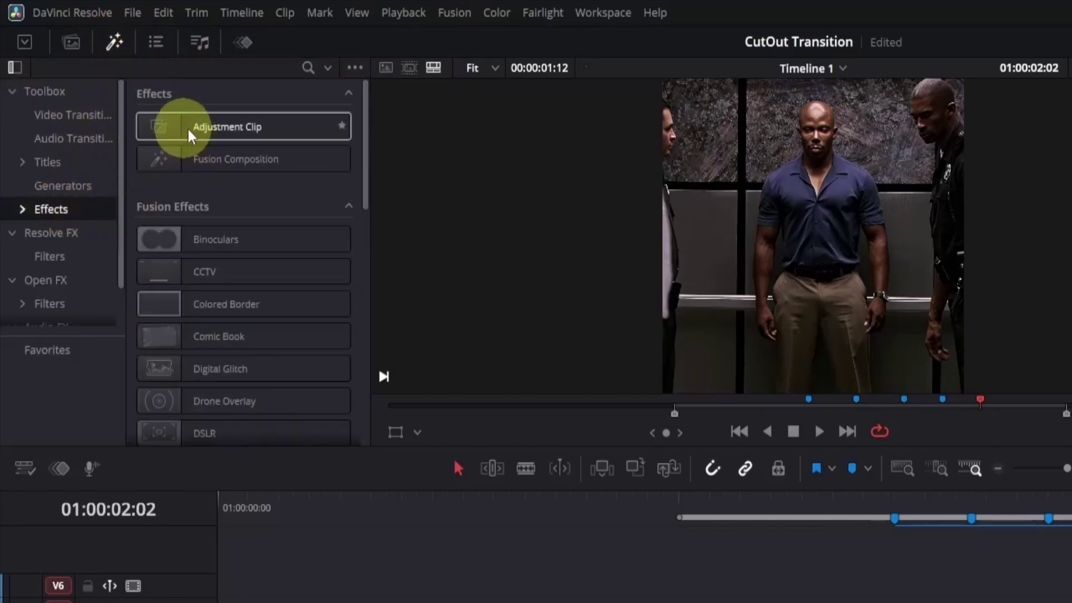
drag(198, 134, 949, 602)
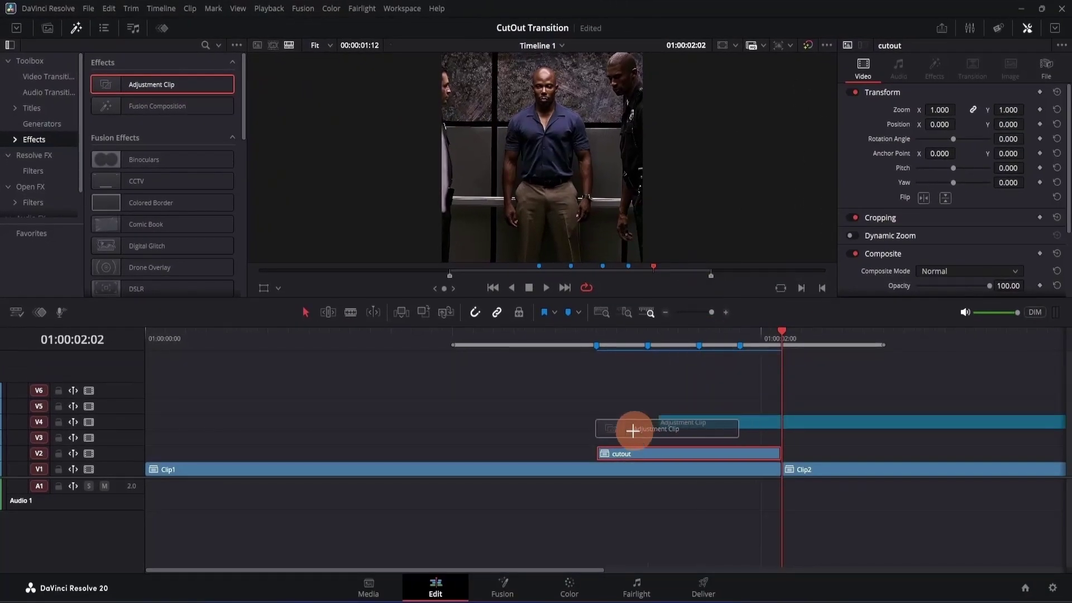
drag(633, 430, 594, 440)
Step: Split the Adjustment Clip at 01:00:02:26 and delete the part after the cut
drag(997, 339, 1030, 340)
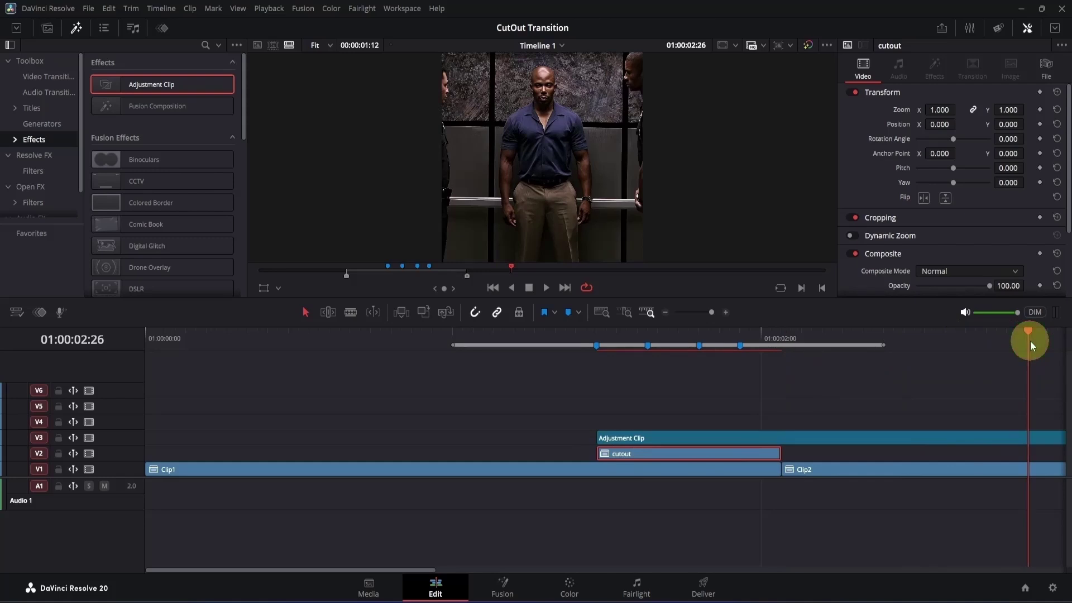
click(1011, 435)
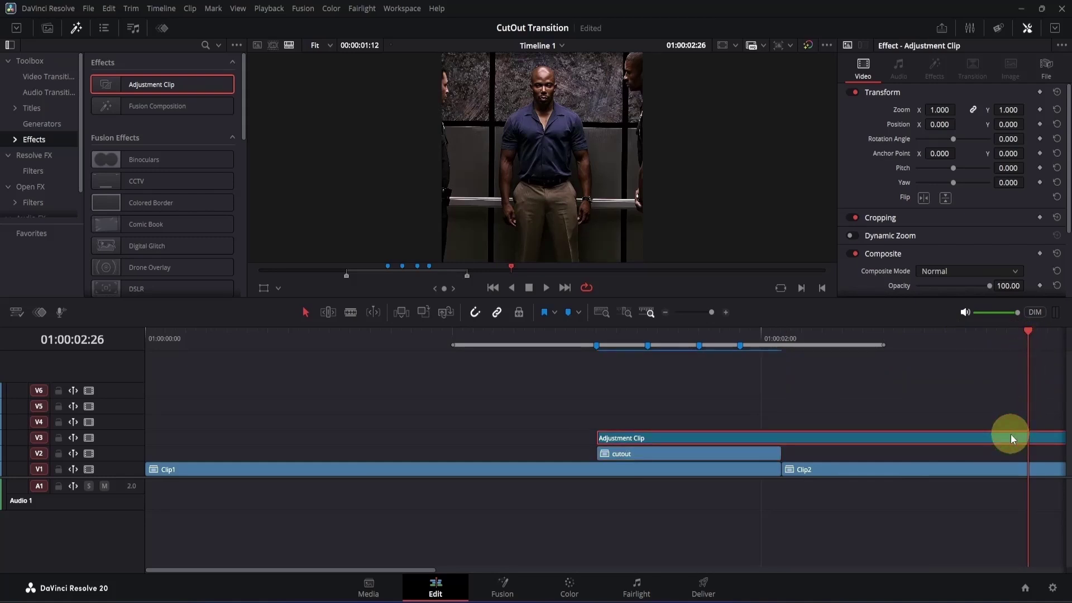
key(ctrl+b)
click(1045, 439)
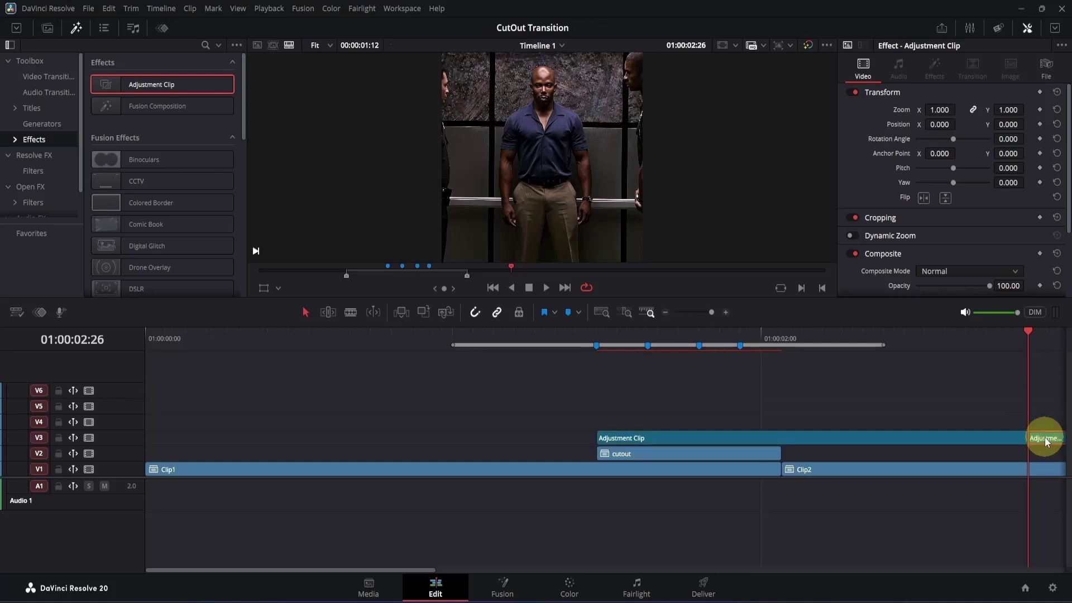
key(Delete)
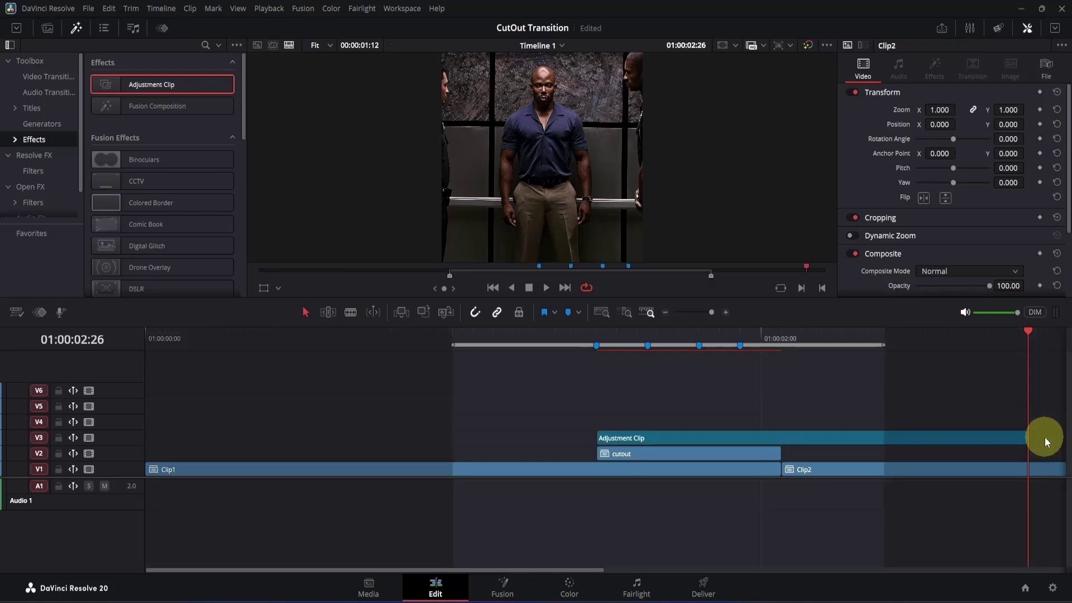
Step: Open the Adjustment Clip in Fusion at 01:00:02:02 and add a Camera Shake (CShk) node after MediaIn1
drag(813, 336, 785, 334)
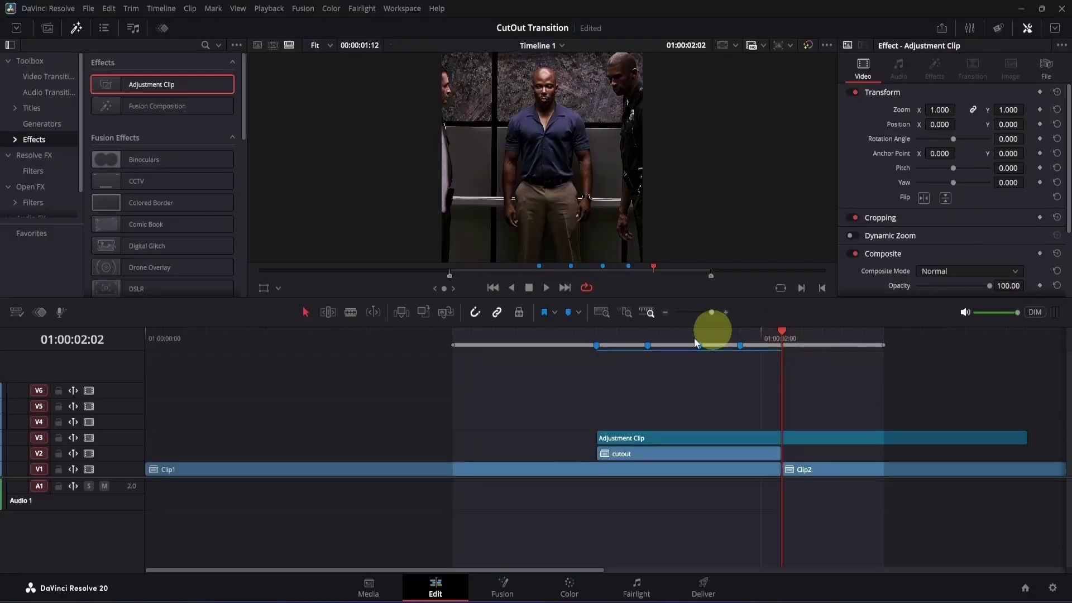
click(507, 586)
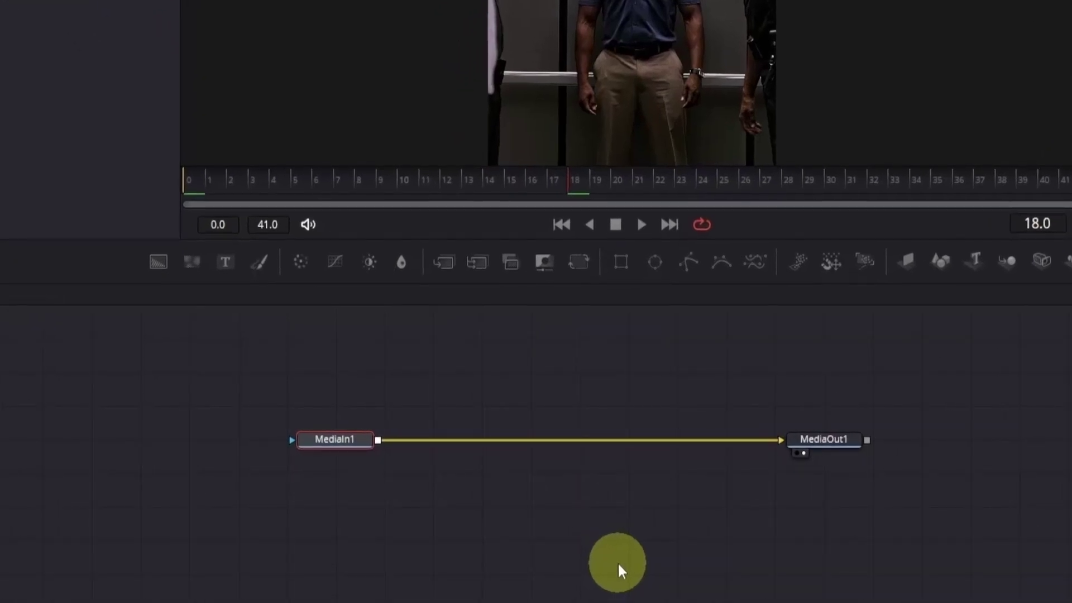
key(shift+space)
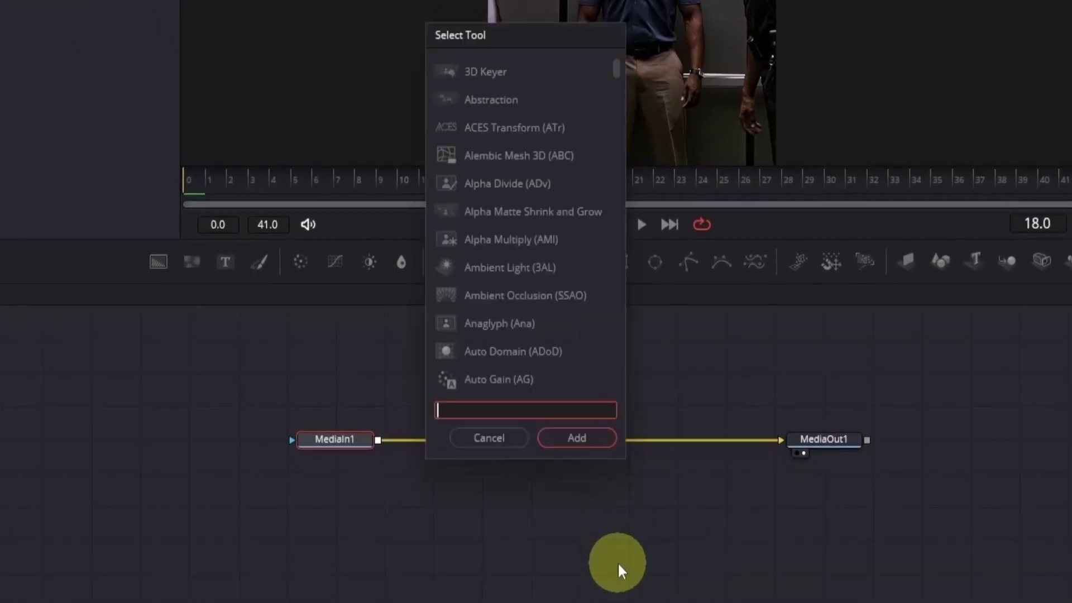
text(camera shake)
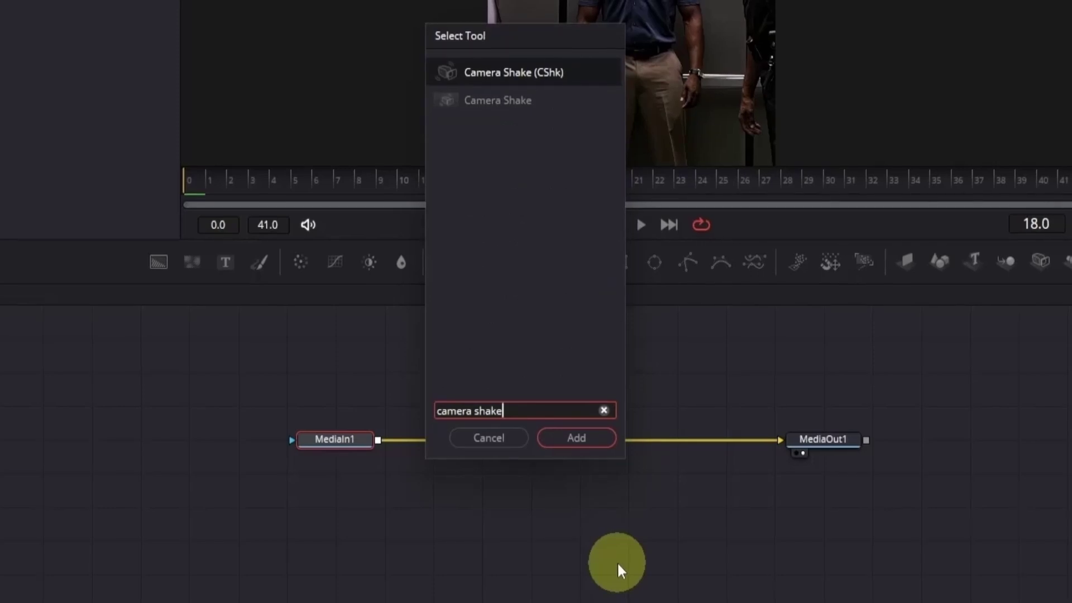
key(Return)
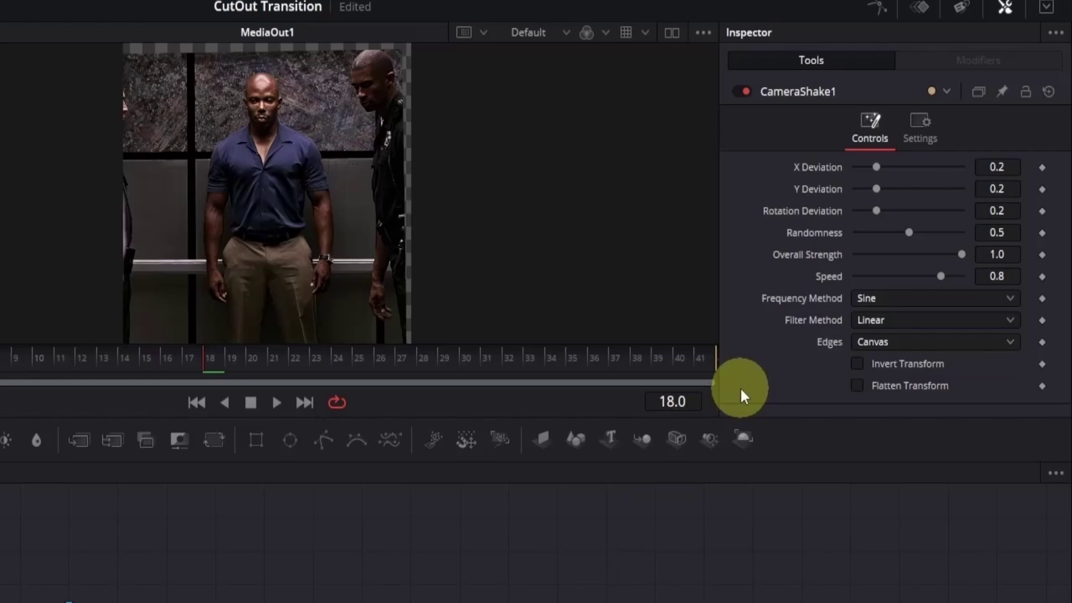
Step: Set the Camera Shake's Edges to Mirror, Rotation Deviation to 0.346 and Randomness to 0.622
click(881, 343)
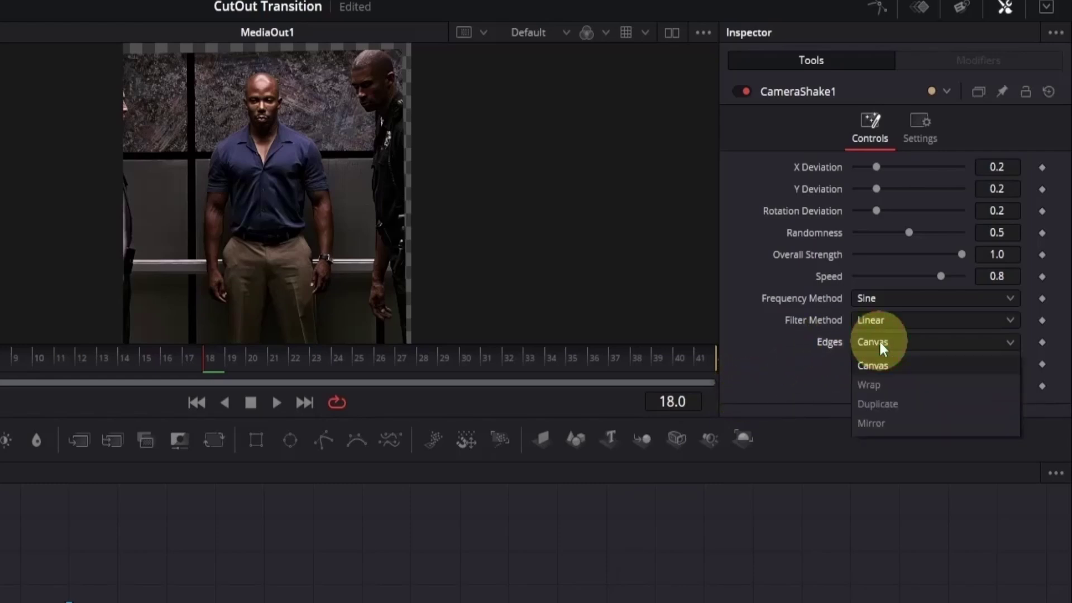
click(890, 422)
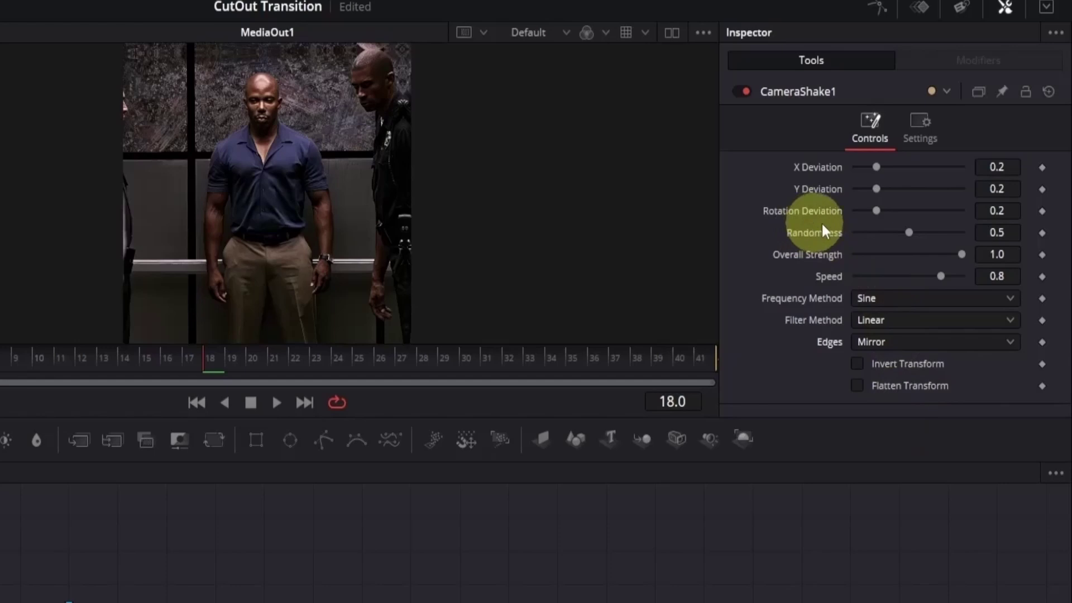
drag(879, 219, 922, 237)
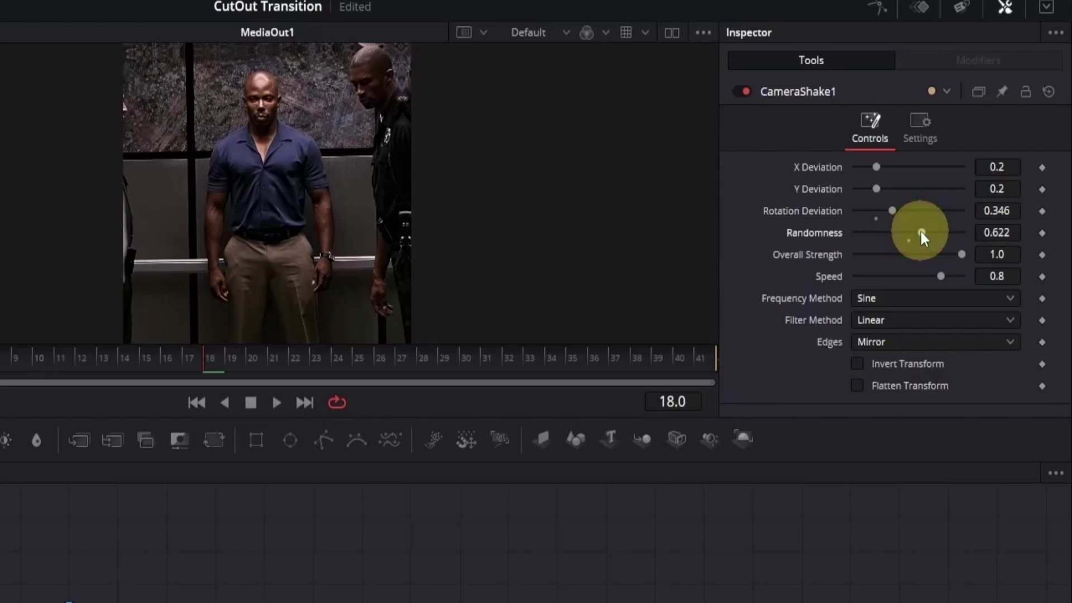
Step: Keyframe the Camera Shake's Overall Strength at 1.0 on frame 18 and 0.0 on frames 14 and 22
click(1043, 255)
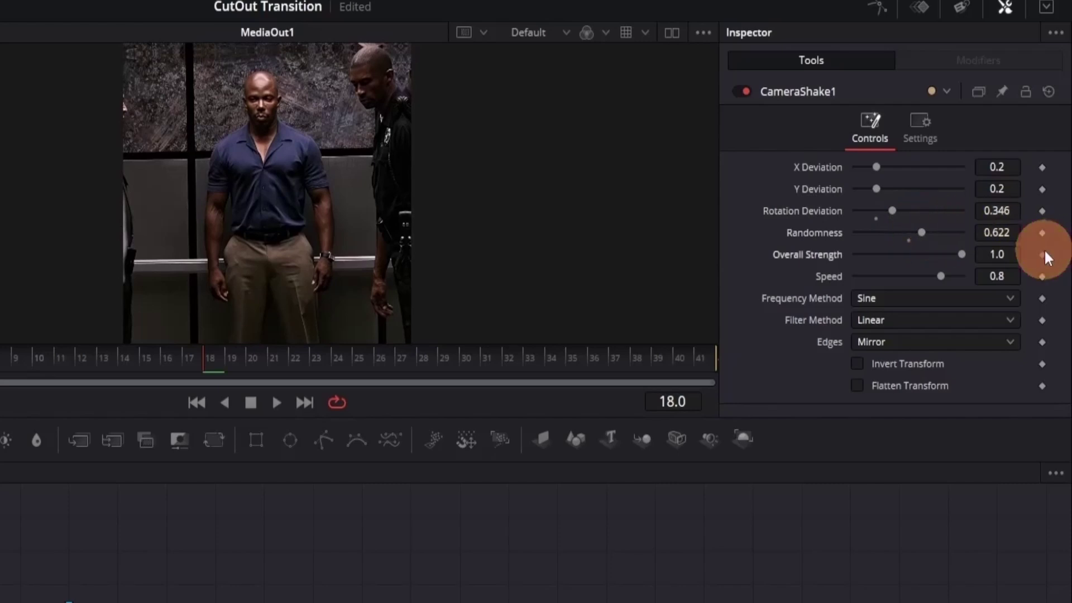
drag(158, 363, 121, 368)
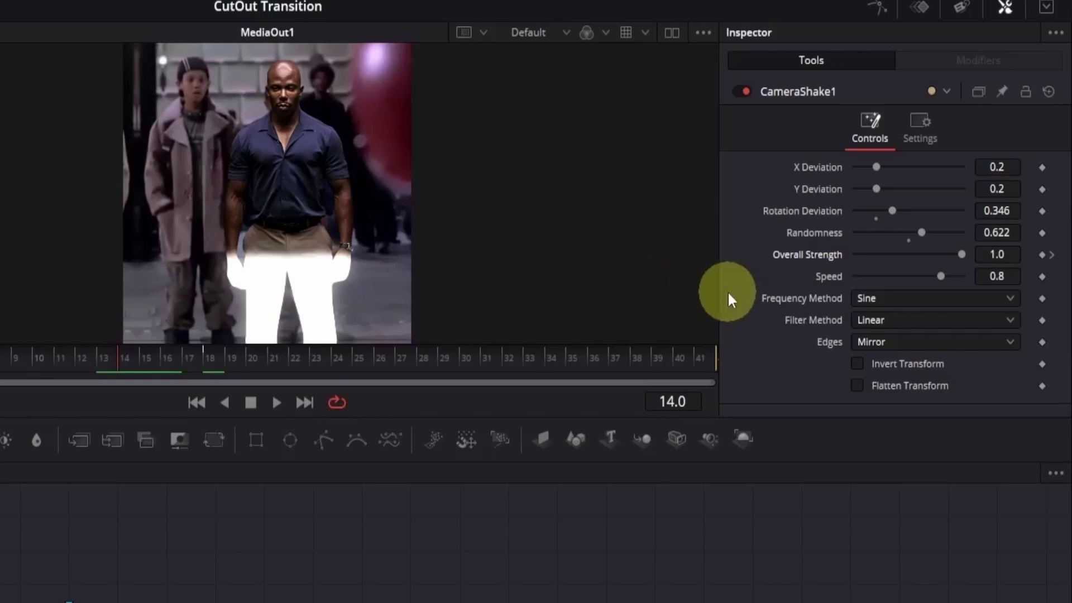
drag(963, 255, 761, 263)
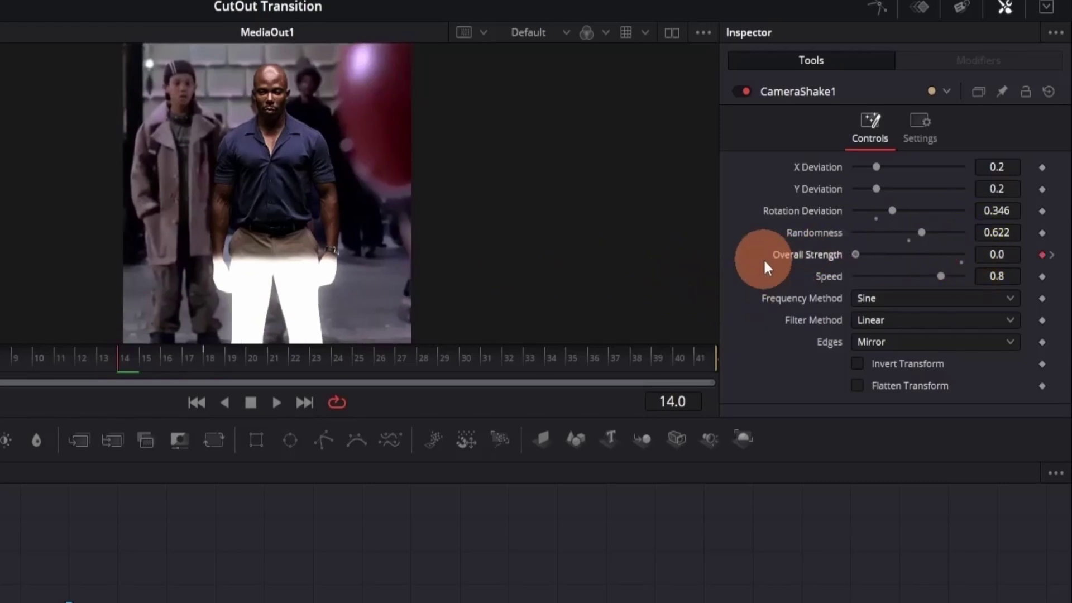
drag(180, 355, 213, 364)
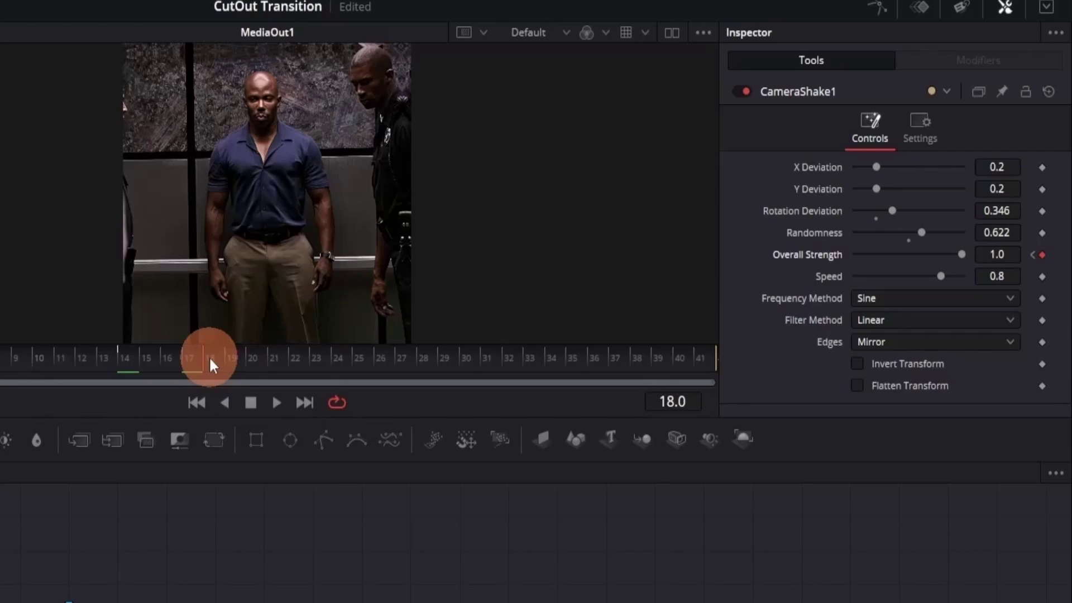
drag(211, 364, 305, 386)
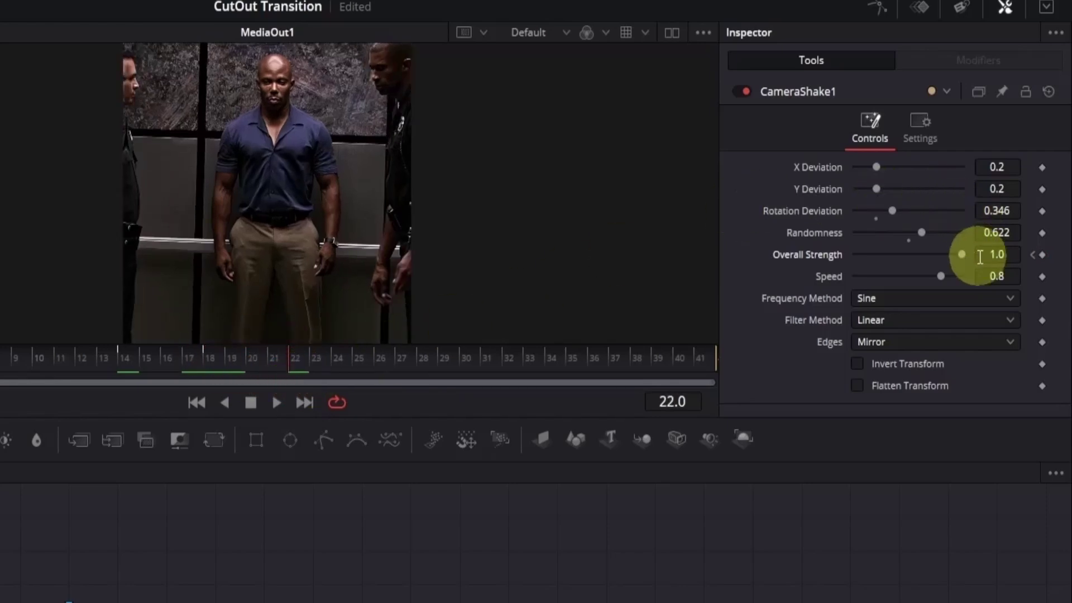
drag(957, 253, 755, 261)
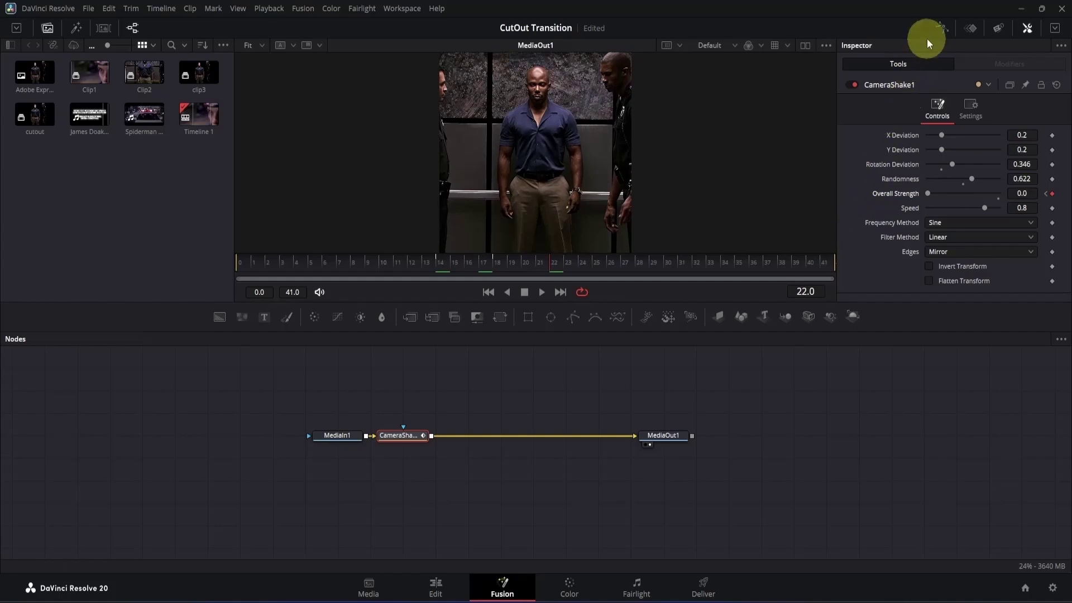
Step: Show the Overall Strength curve in the Spline editor, fitted to view, and smooth all its keyframes
click(938, 27)
click(620, 383)
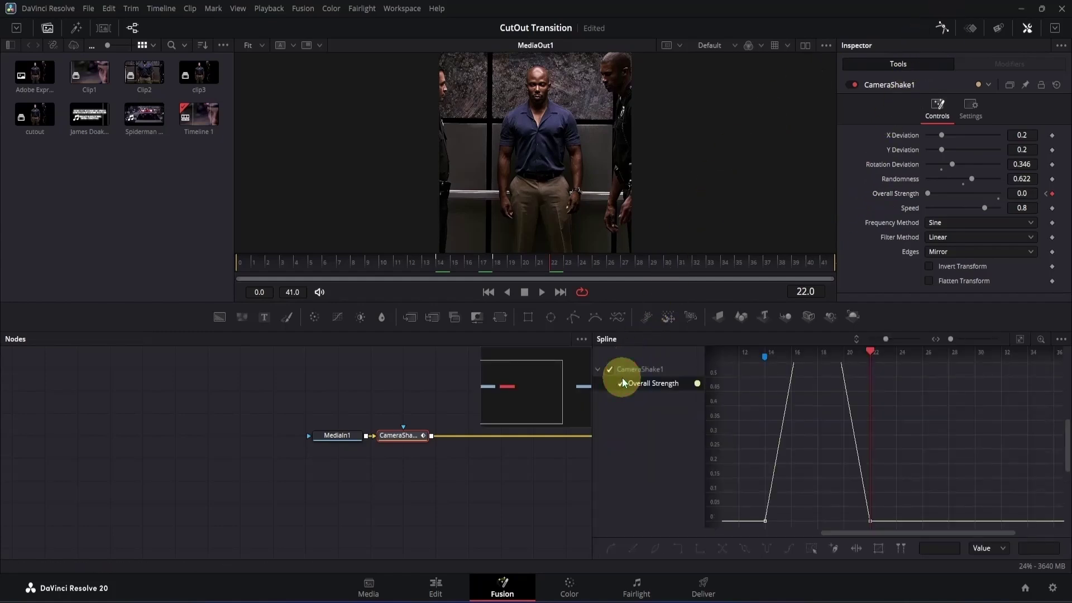
click(1021, 346)
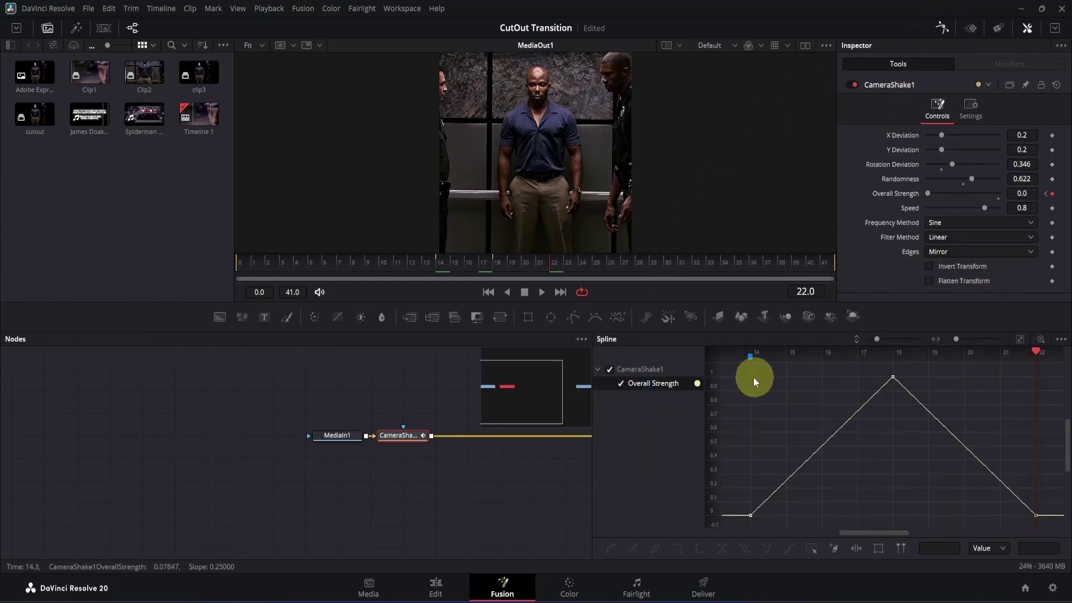
drag(744, 476, 998, 526)
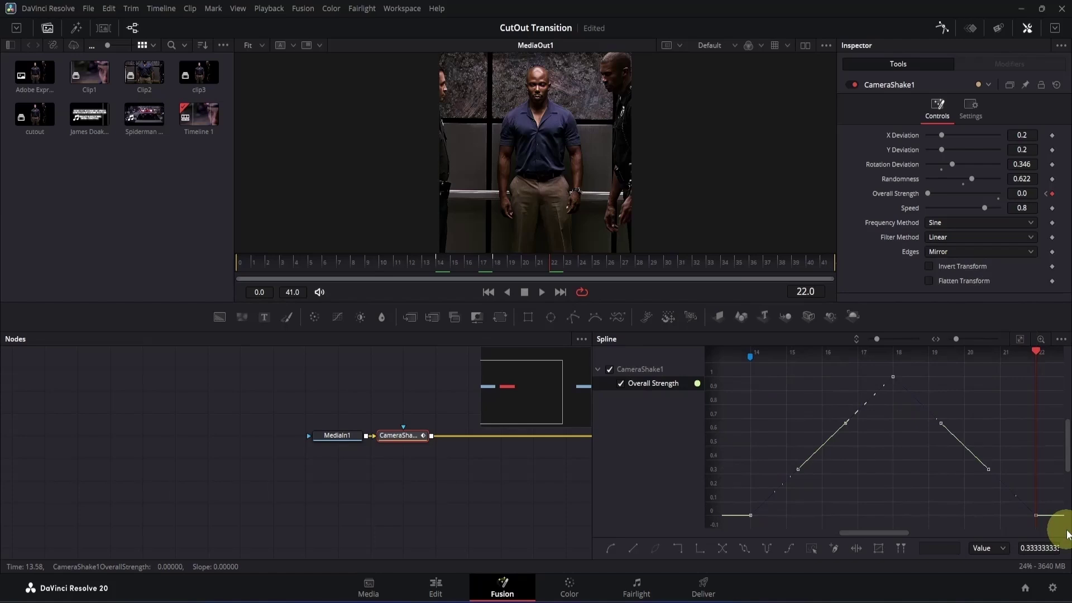
key(shift+s)
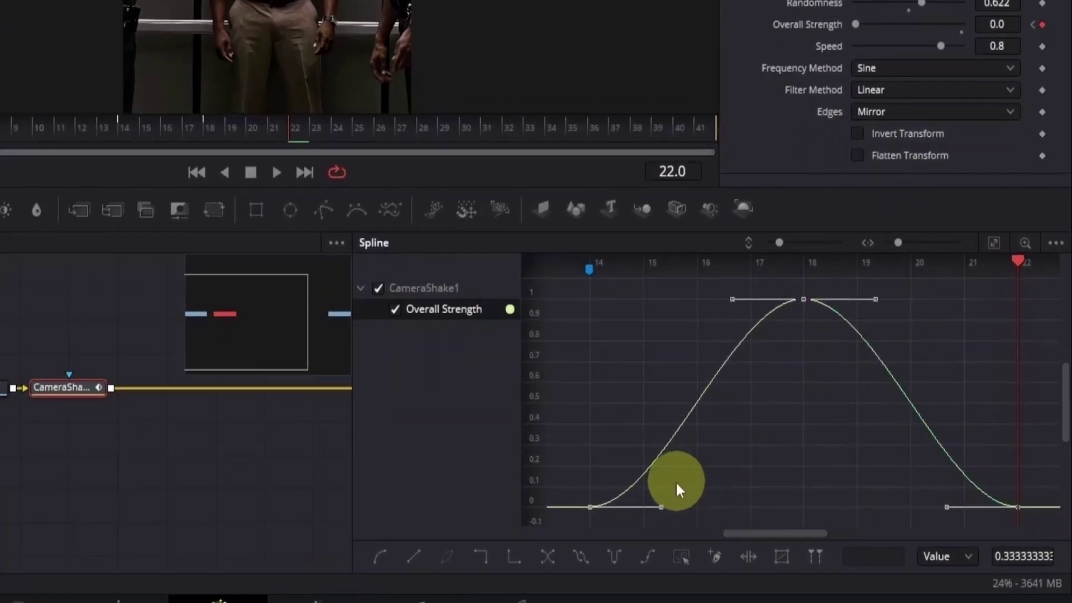
Step: Sharpen the Overall Strength peak by extending the outer keyframes' handles almost to frame 18 and shortening both handles of the peak keyframe
drag(658, 509, 794, 507)
drag(947, 507, 816, 509)
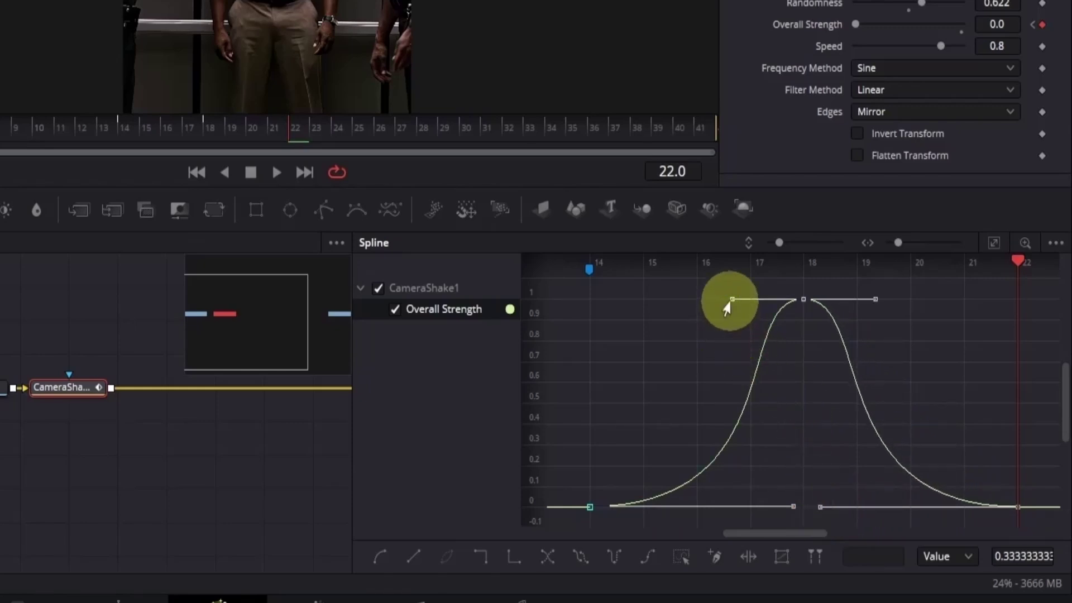
drag(727, 305, 753, 305)
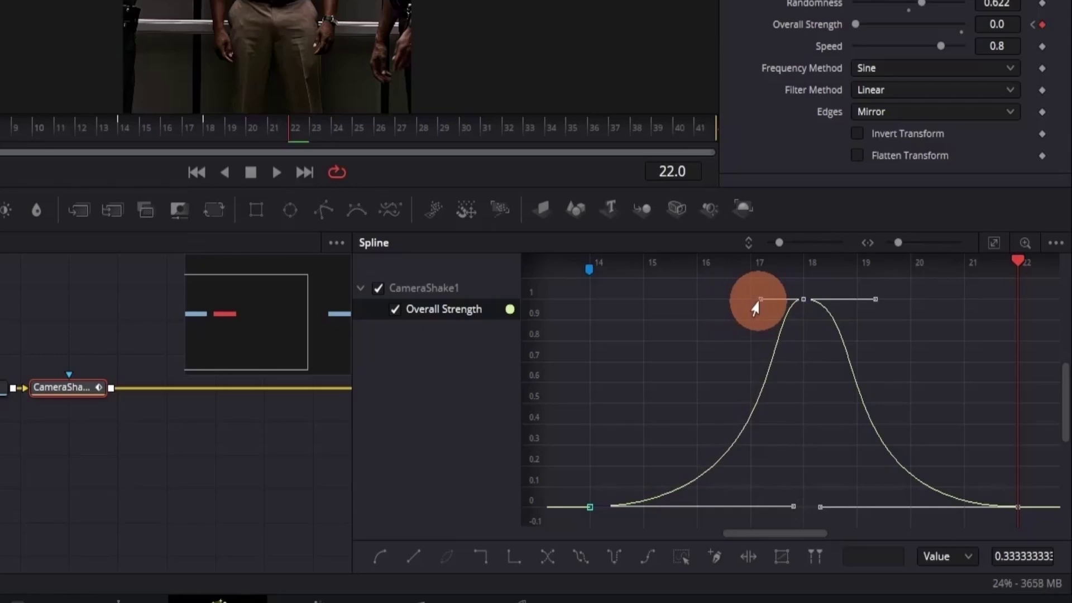
drag(872, 300, 807, 304)
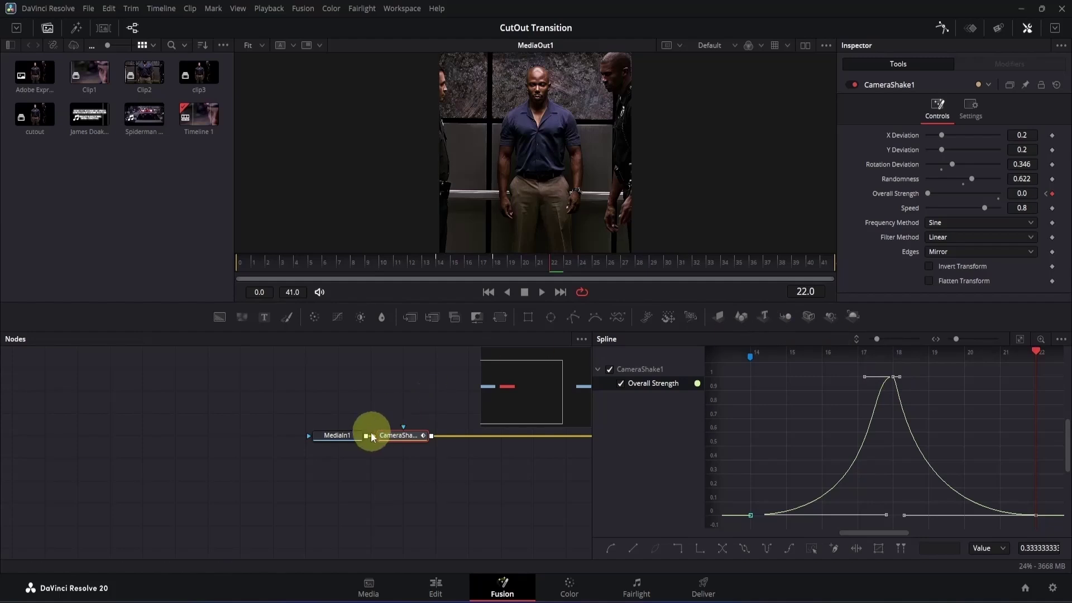
Step: Add a Directional Blur (DrBl) node after the Camera Shake node
key(shift+space)
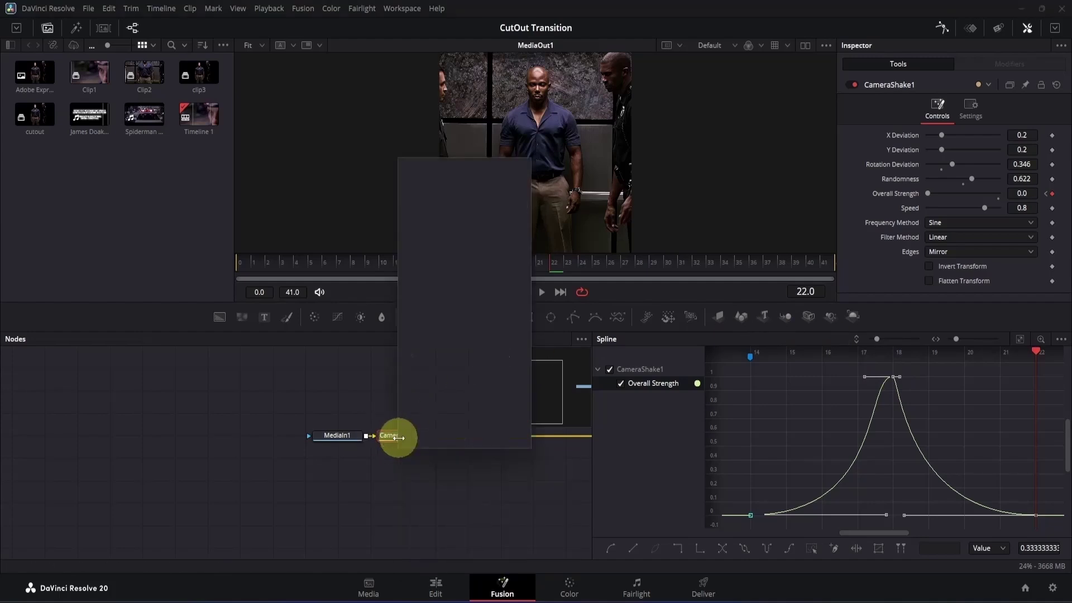
text(directional blur)
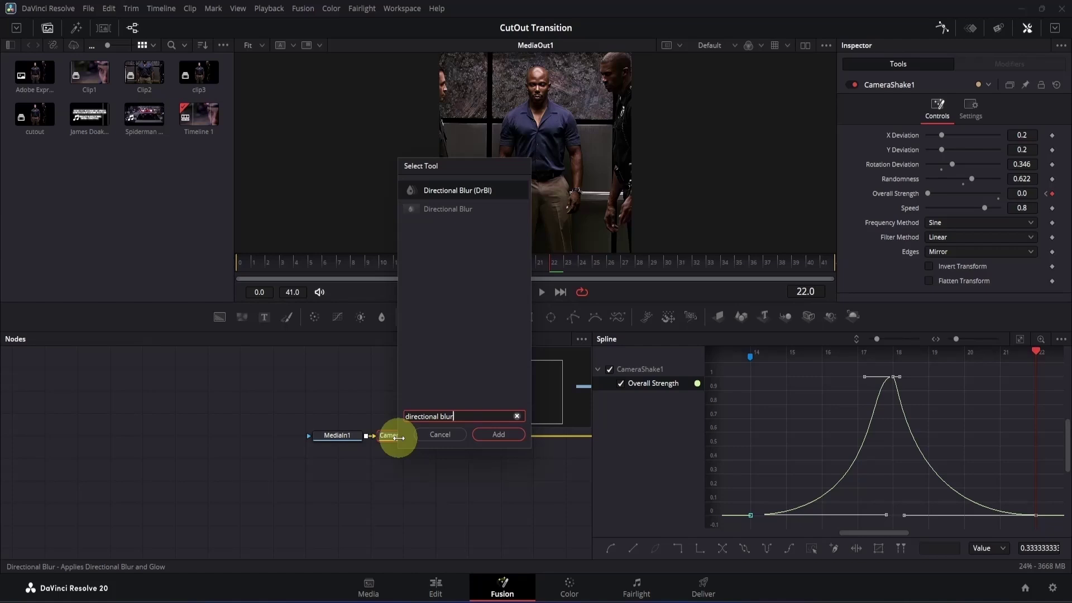
key(Return)
Step: Keyframe the Directional Blur's Length at -0.4 on frame 18 and set its Angle to -45
click(493, 263)
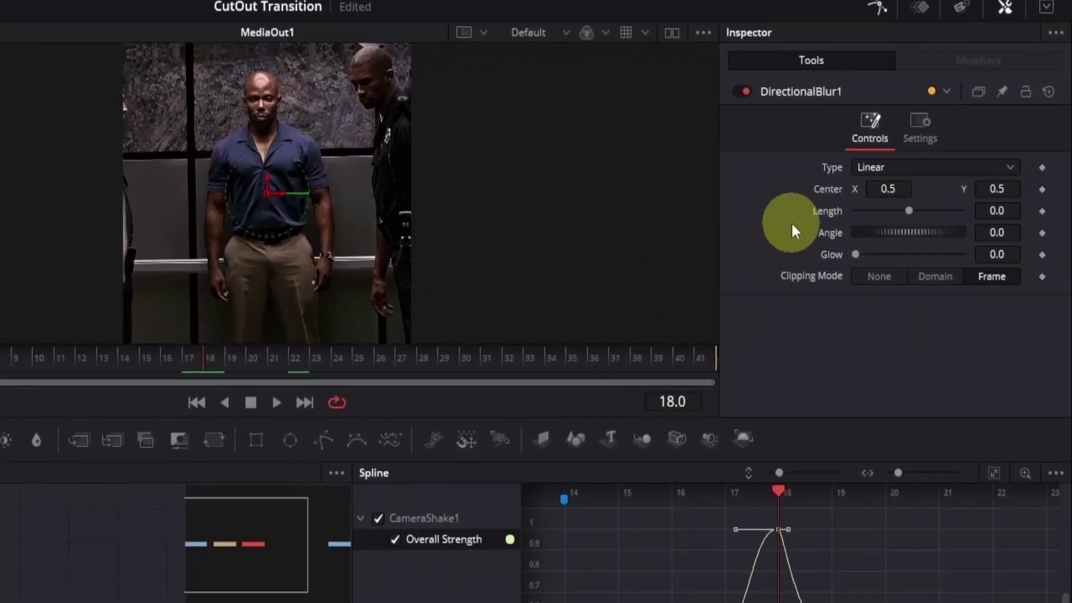
click(1042, 211)
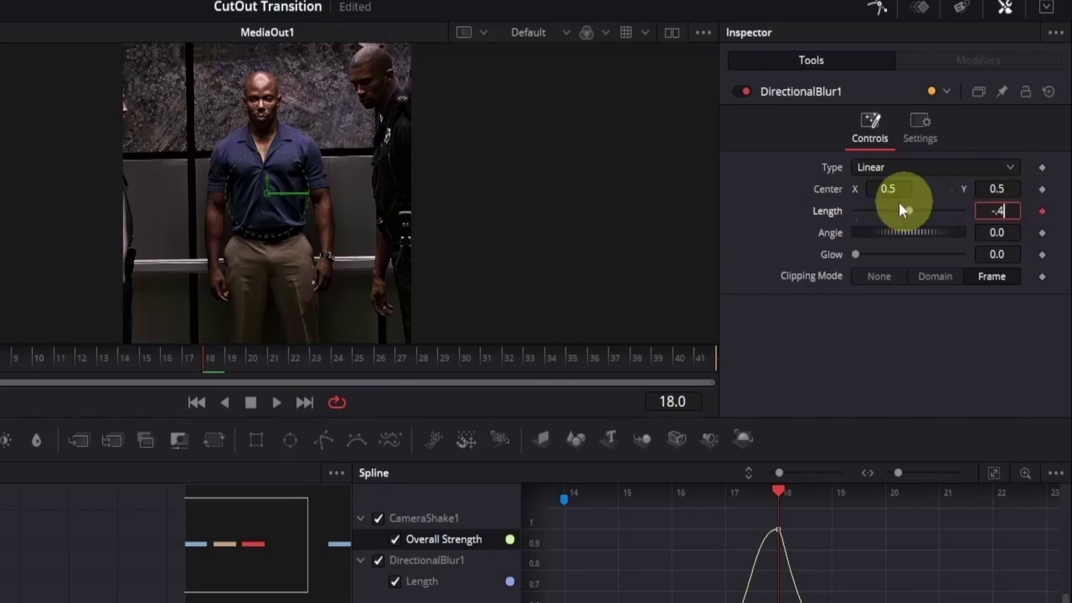
key(Return)
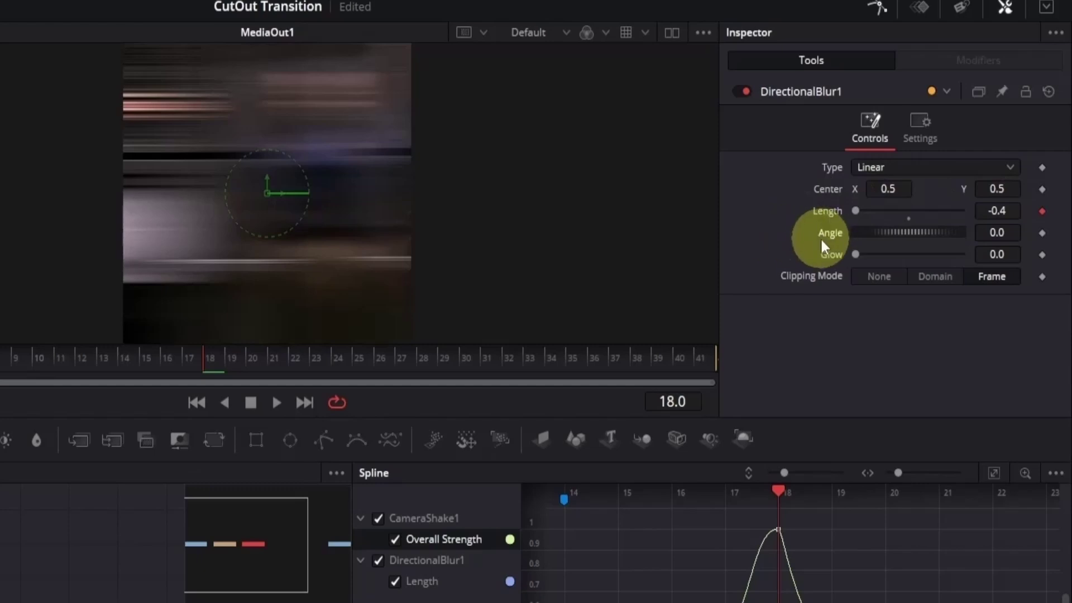
click(1011, 233)
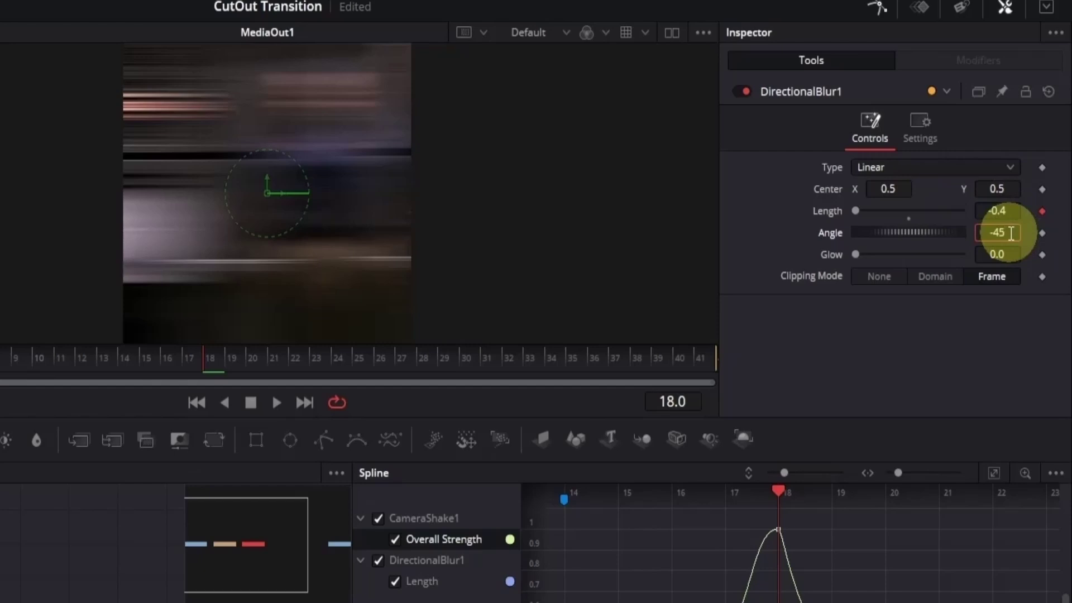
key(Return)
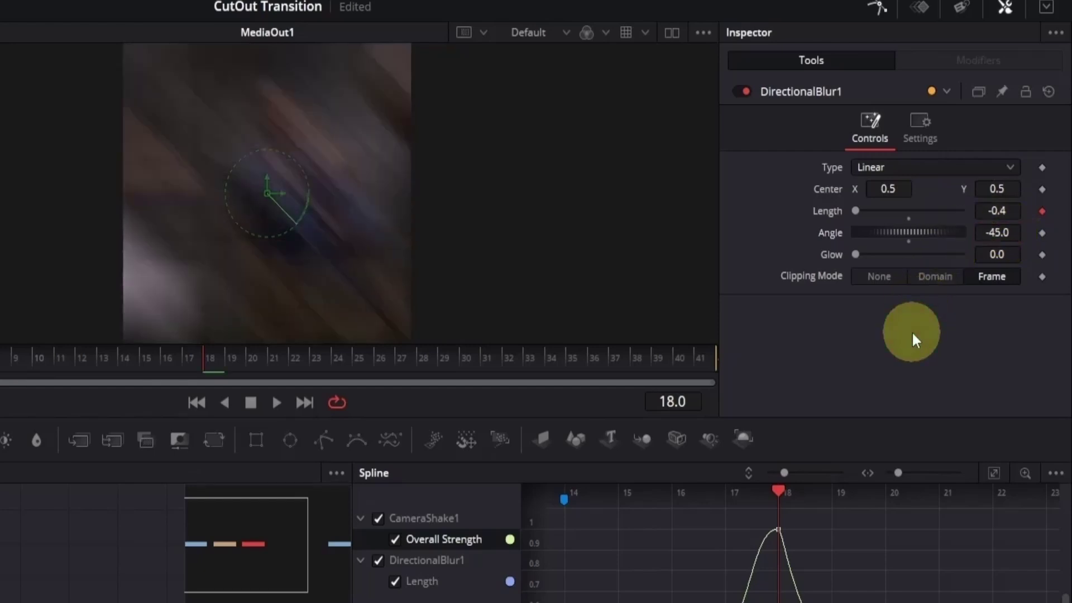
Step: Keyframe the Directional Blur's Length at 0 on frames 14 and 22
click(124, 364)
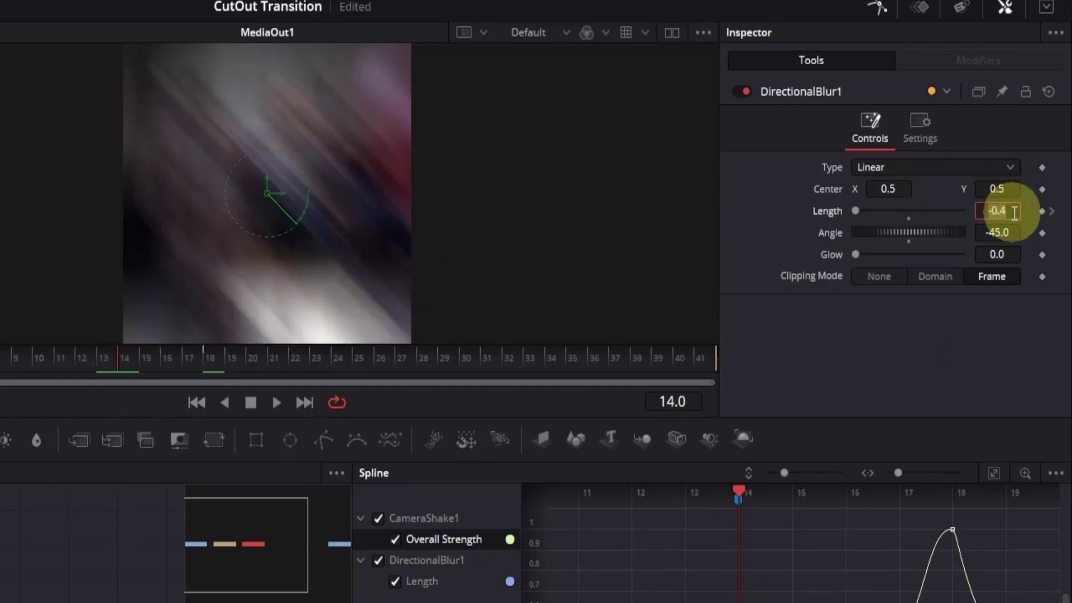
click(818, 348)
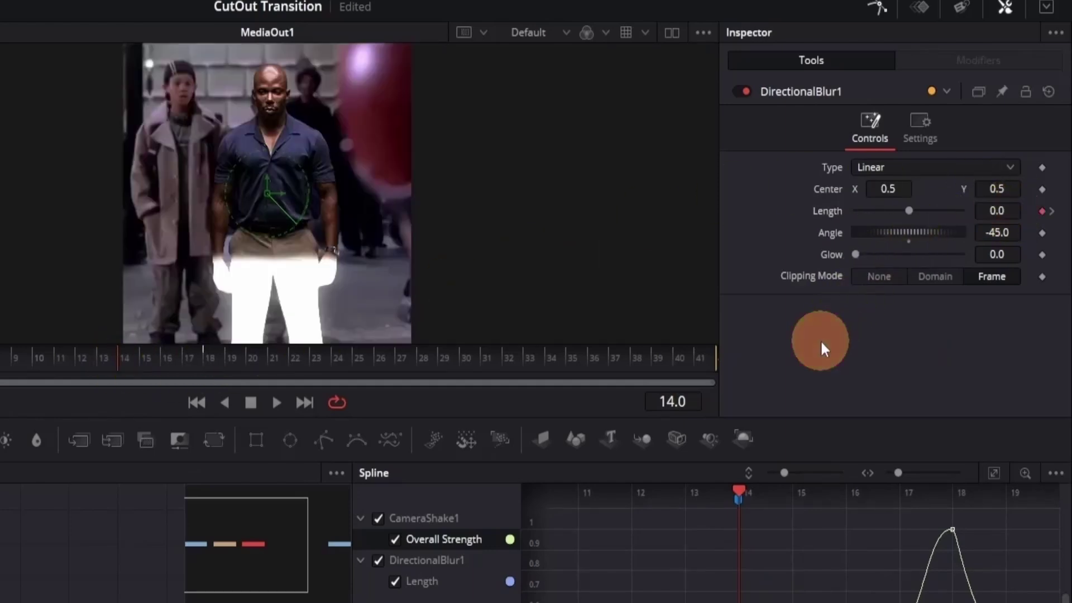
drag(247, 360, 292, 362)
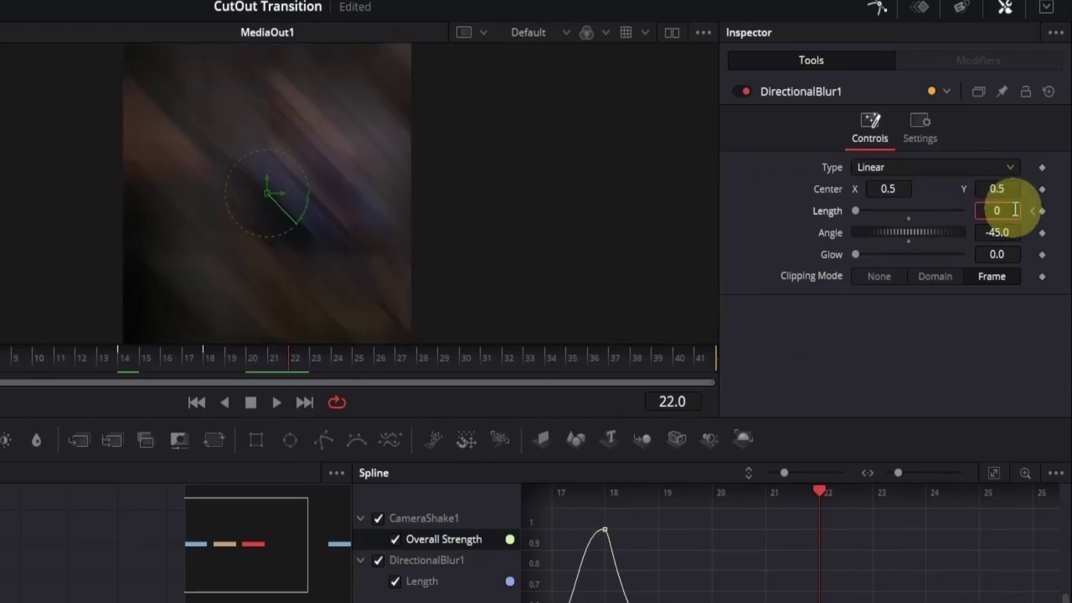
click(918, 342)
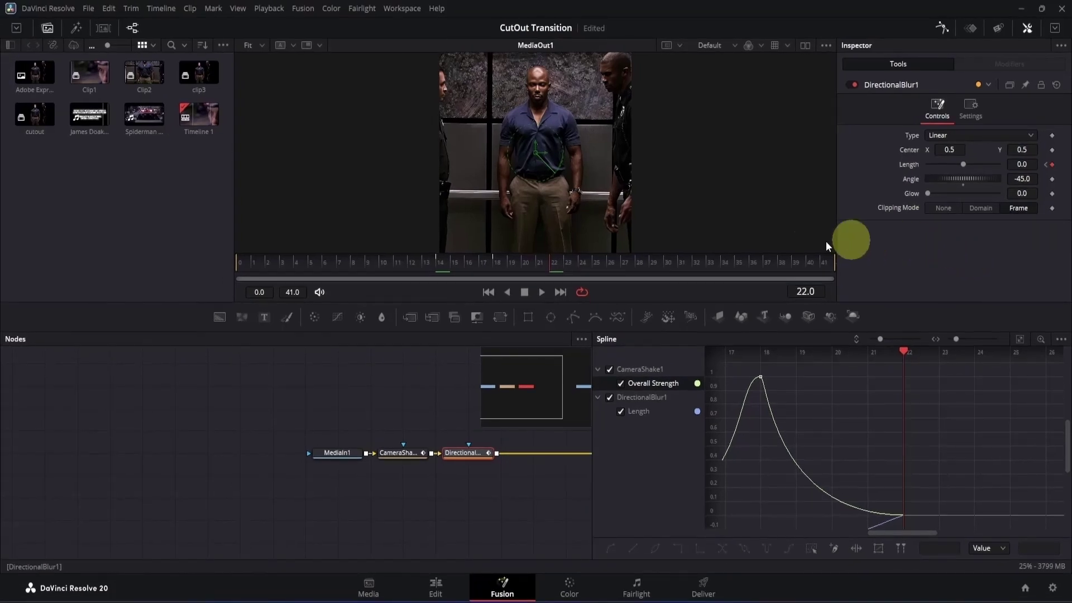
Step: Hide the Camera Shake curve in the Spline editor, fit the Directional Blur Length curve to view and smooth its keyframes
click(609, 370)
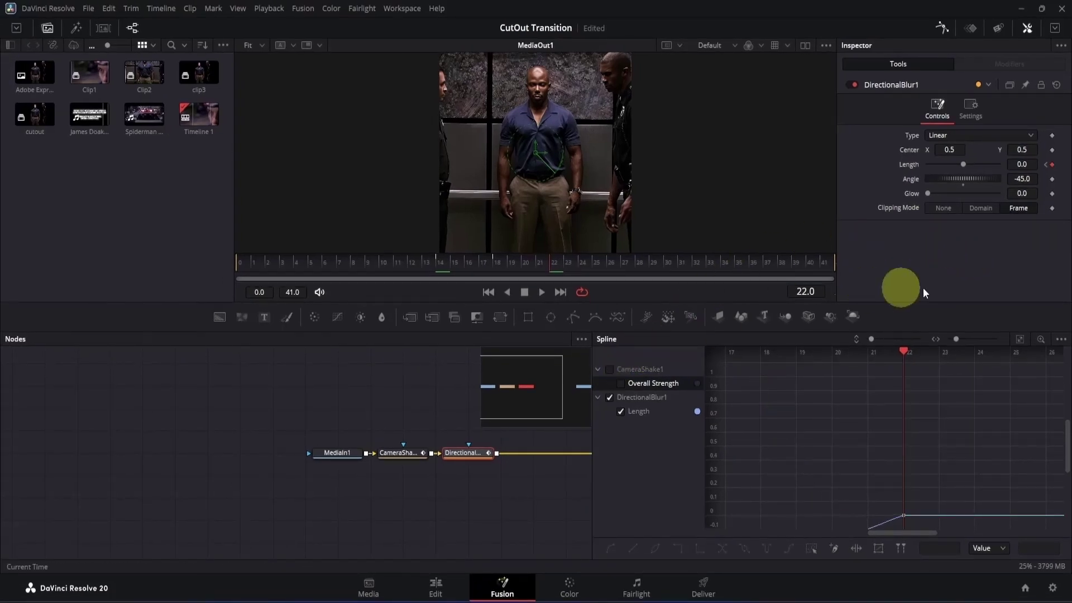
click(1021, 338)
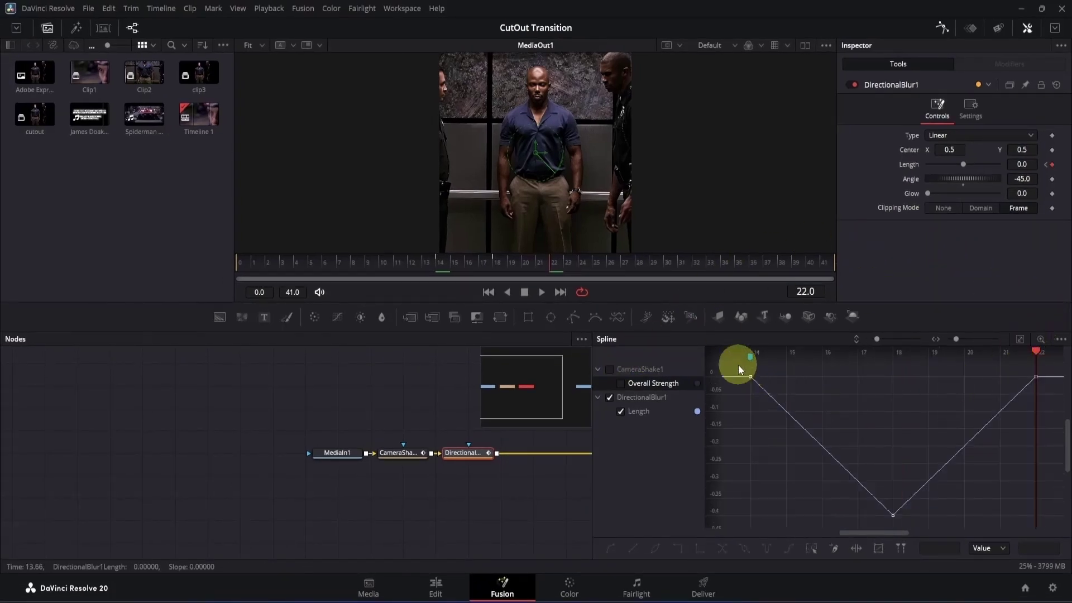
key(shift+s)
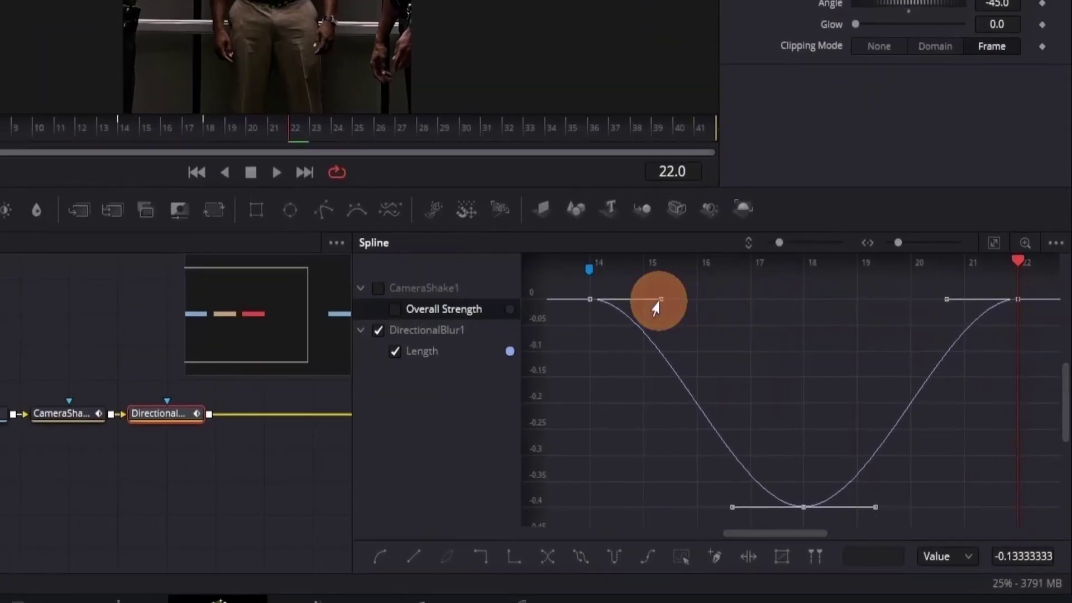
Step: Narrow the Length curve's dip by extending the outer keyframes' handles almost to frame 18 and shortening both handles of the middle keyframe
drag(654, 304, 791, 307)
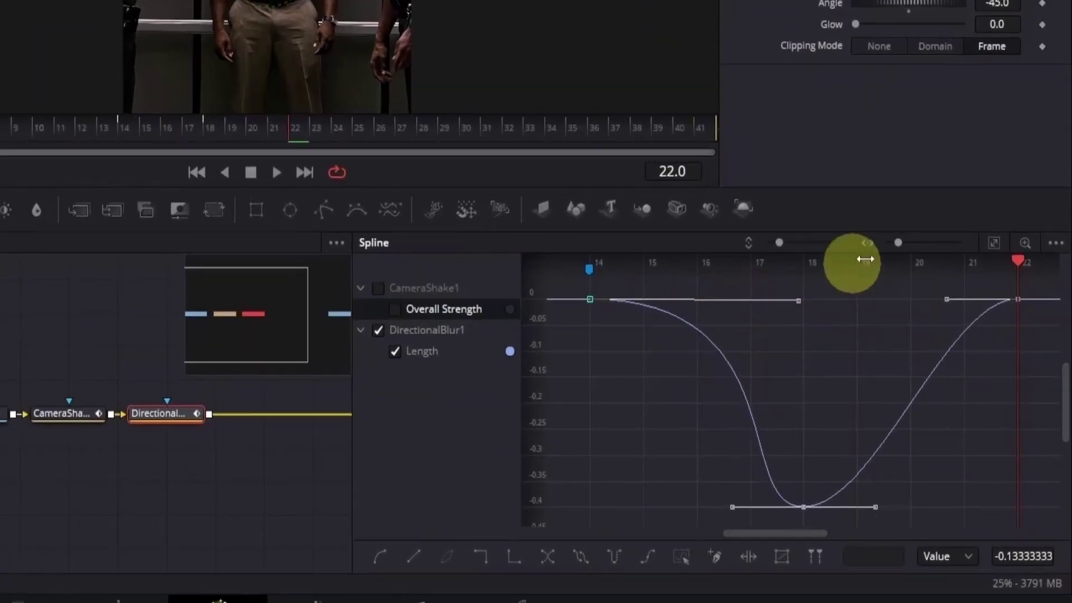
drag(944, 304, 808, 306)
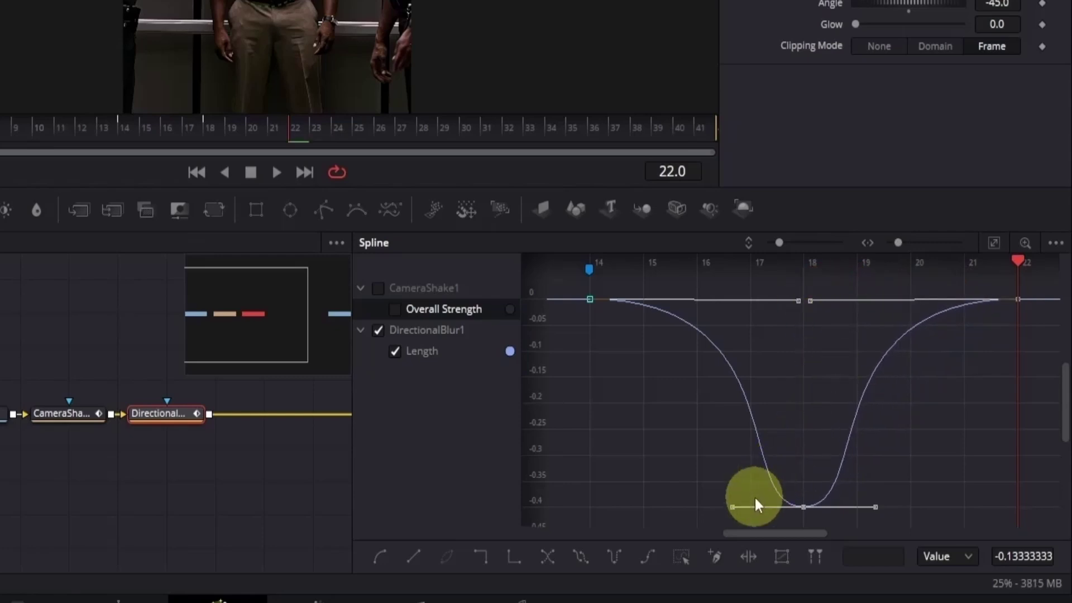
drag(723, 508, 754, 508)
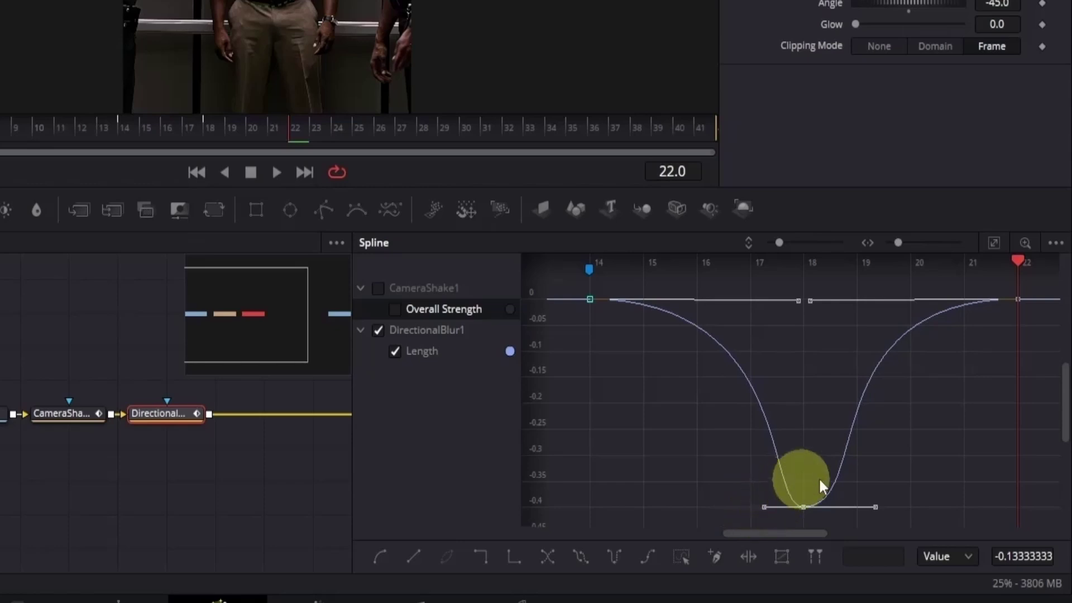
drag(869, 510, 813, 513)
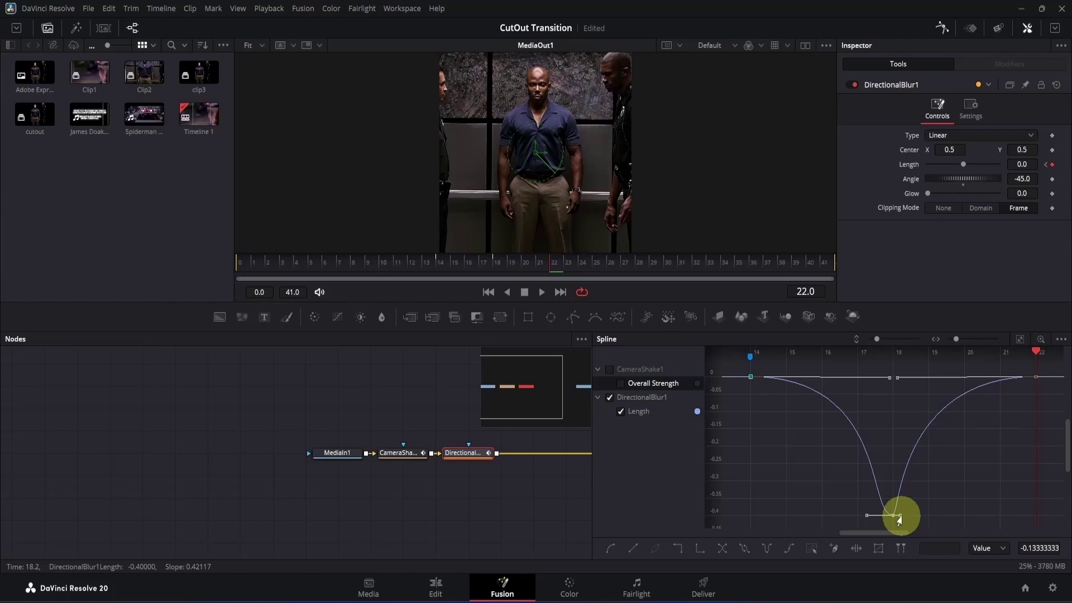
Step: Add a second Camera Shake (CShk) node after the Directional Blur, set its Edges to Mirror and go to frame 18
key(shift+space)
text(camera sha)
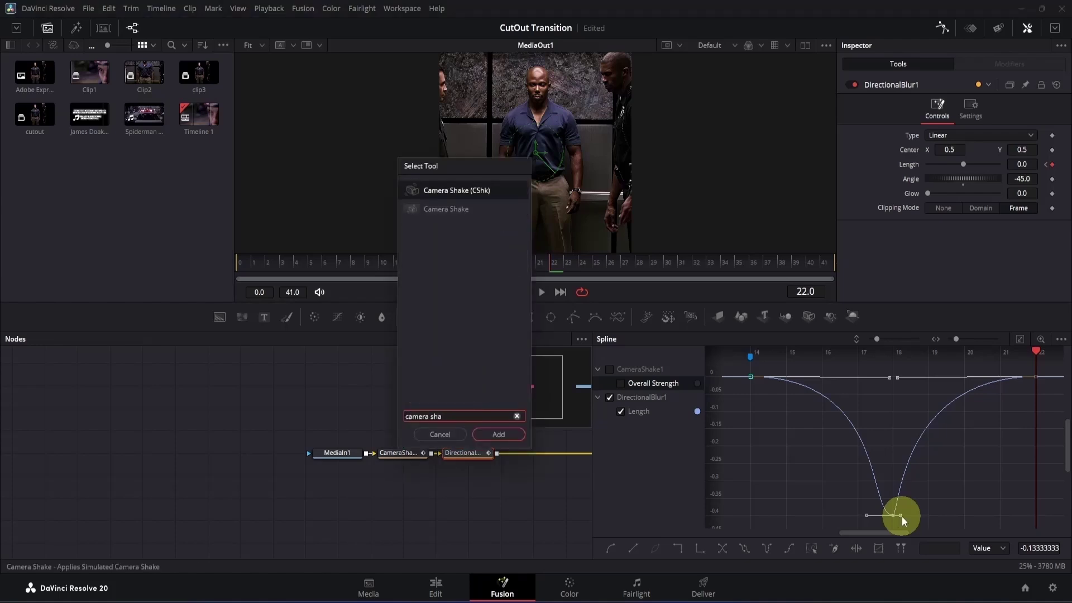
key(Return)
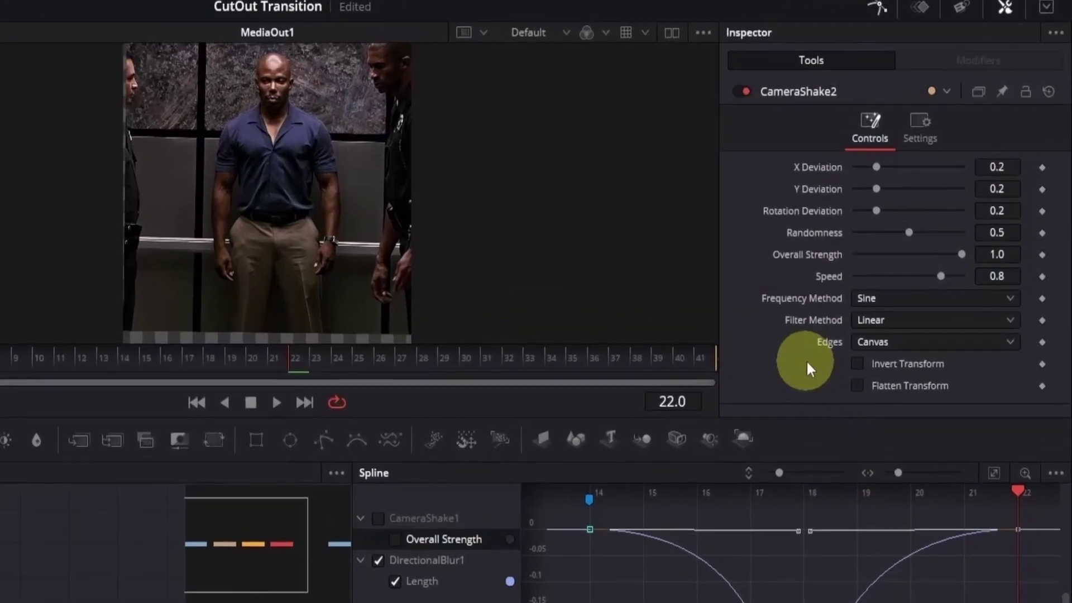
click(935, 341)
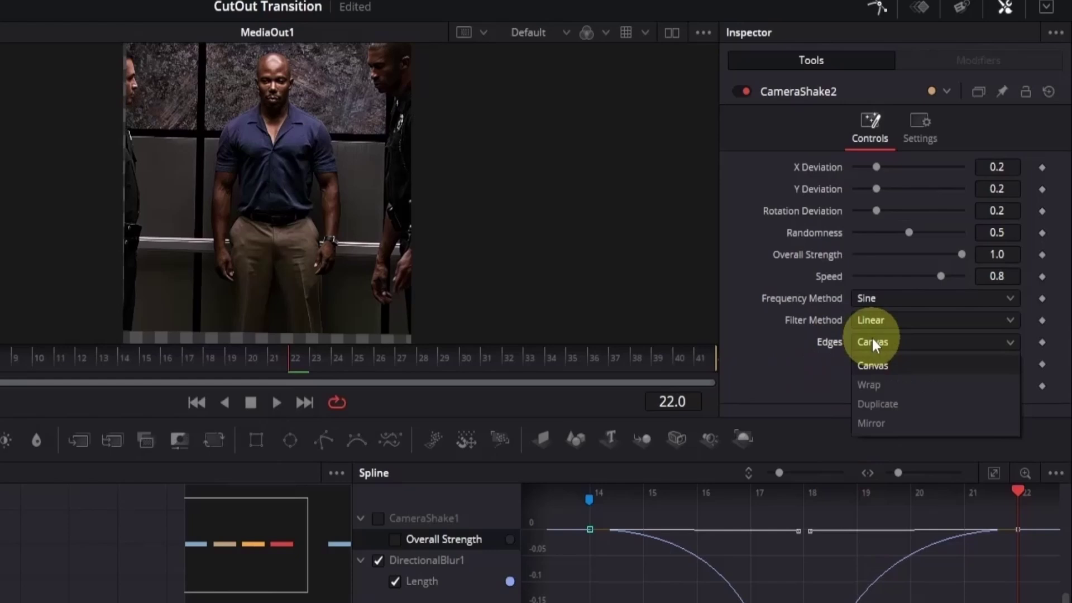
click(881, 415)
click(216, 358)
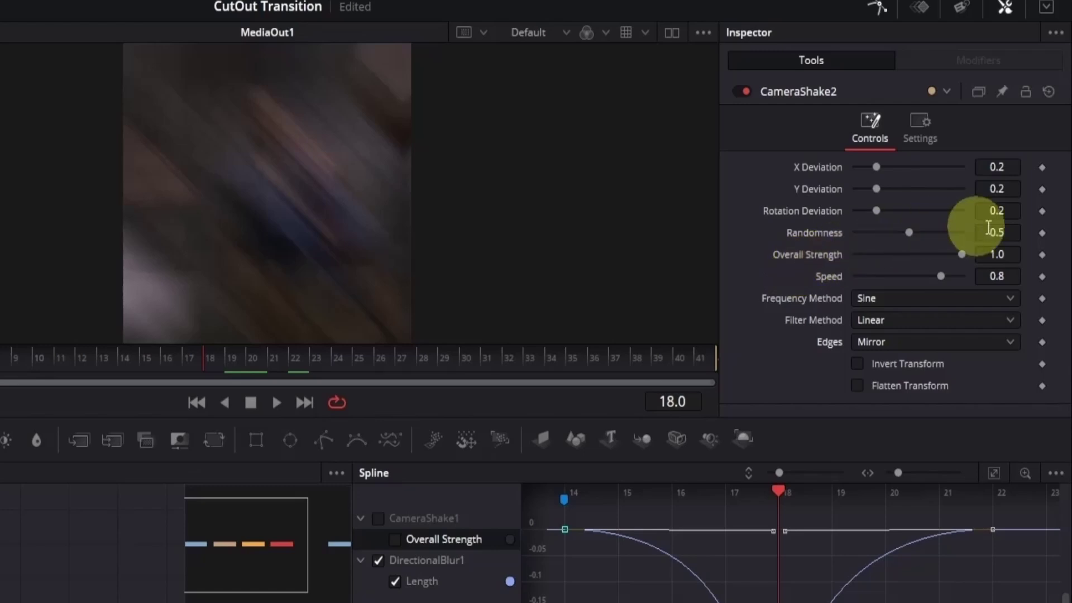
Step: Keyframe the second Camera Shake's Overall Strength at 0.45 on frame 18 and at 0 on frames 0 and 28
click(1012, 254)
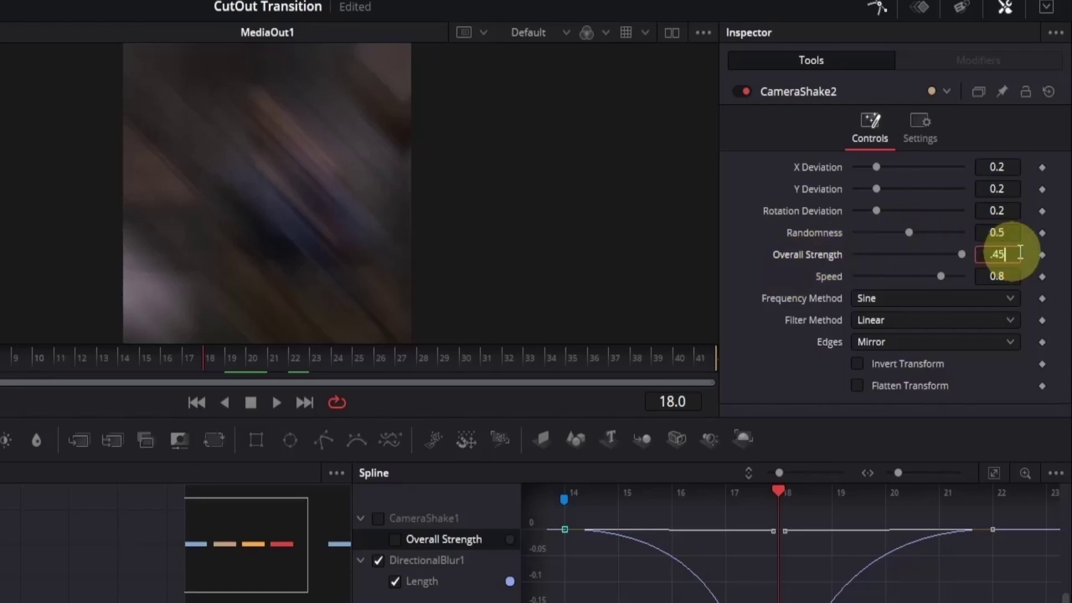
click(1042, 255)
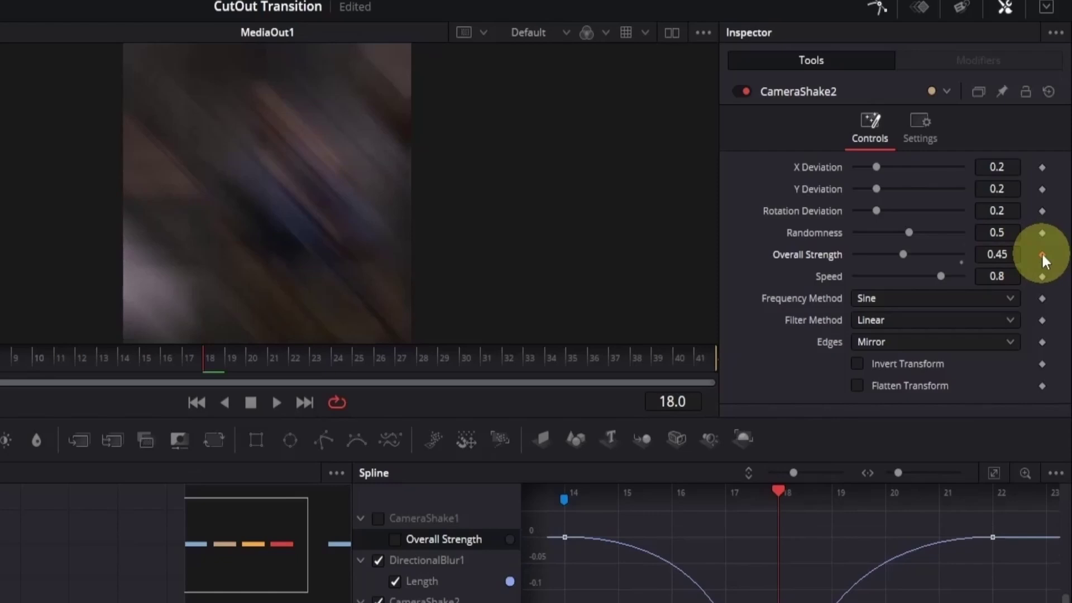
key(Left)
key(Left)
key(Left)
key(Left)
key(Left)
key(Left)
key(Left)
key(Left)
key(Left)
key(Left)
key(Left)
key(Left)
key(Left)
key(Left)
key(Left)
key(Left)
key(Left)
key(Left)
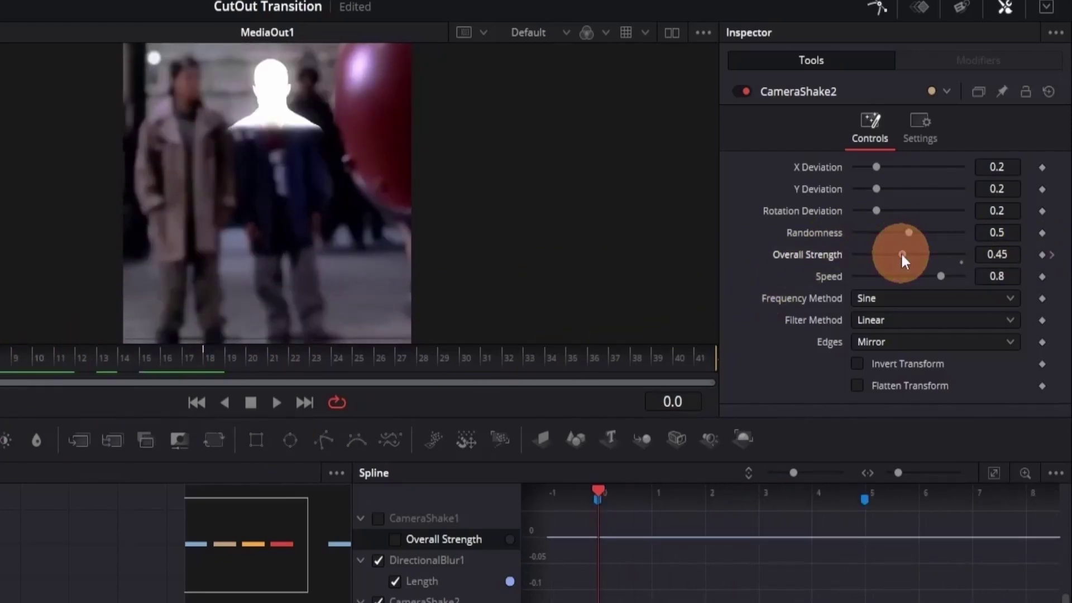
drag(903, 255, 783, 258)
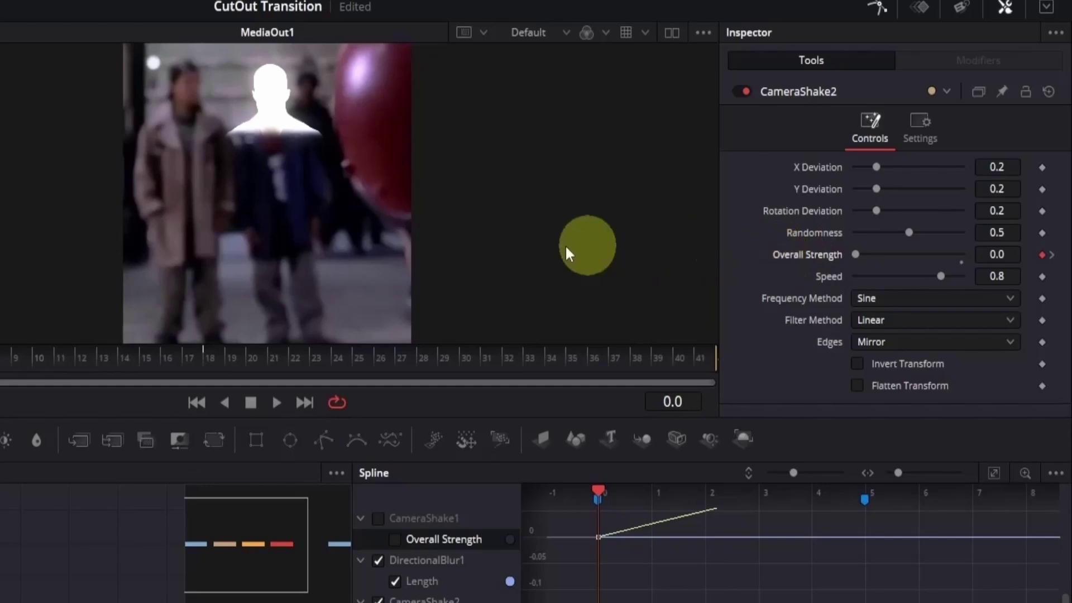
click(211, 364)
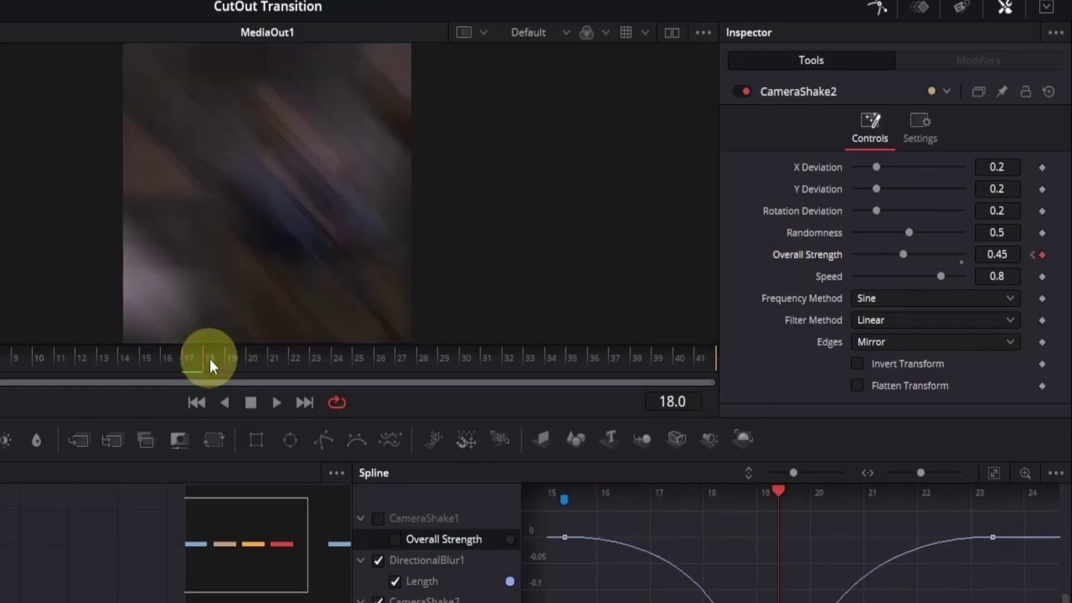
click(420, 373)
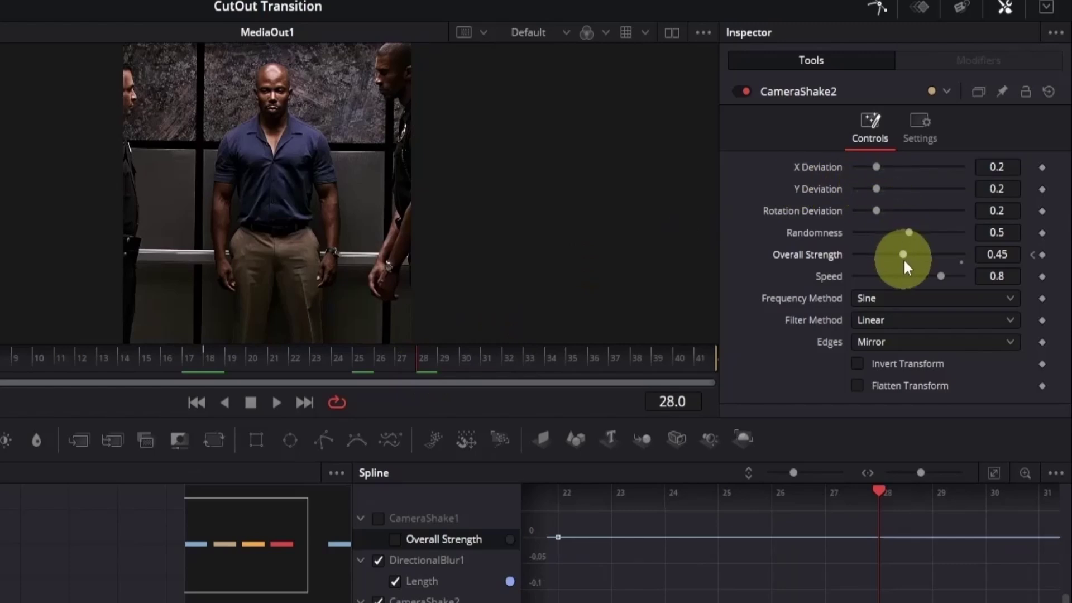
drag(904, 254, 720, 246)
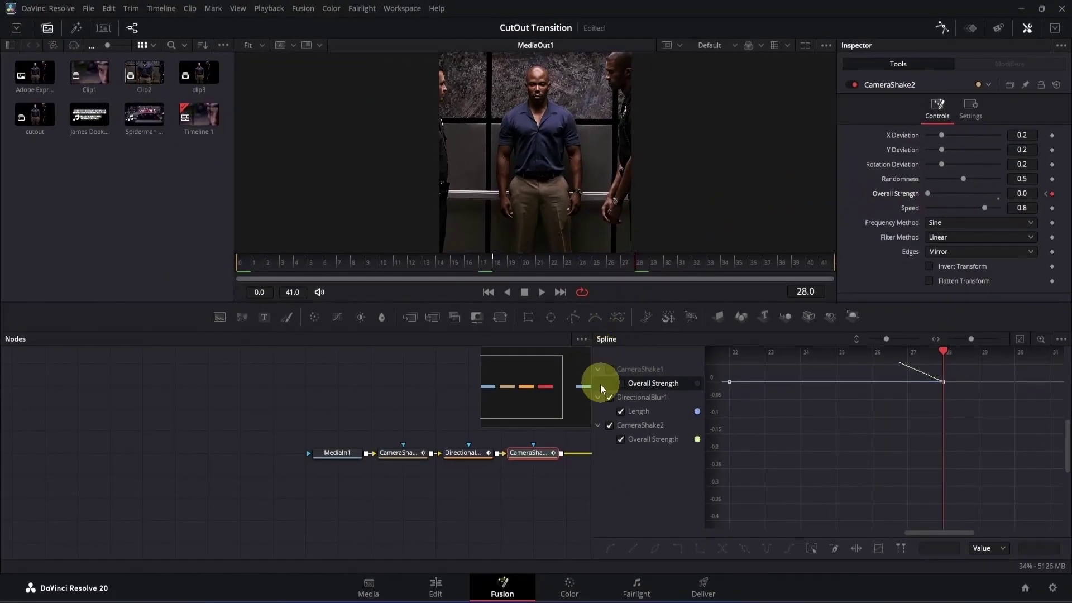
Step: Hide the Directional Blur curve in the Spline editor, fit the second Camera Shake's Overall Strength curve to view and smooth its keyframes
click(609, 396)
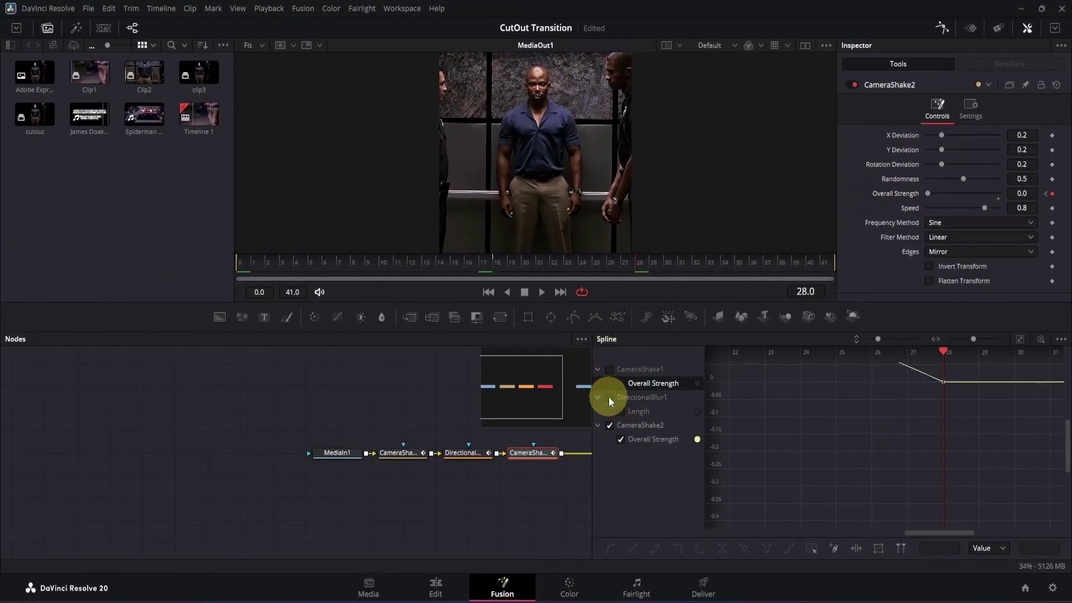
click(1027, 337)
click(1023, 337)
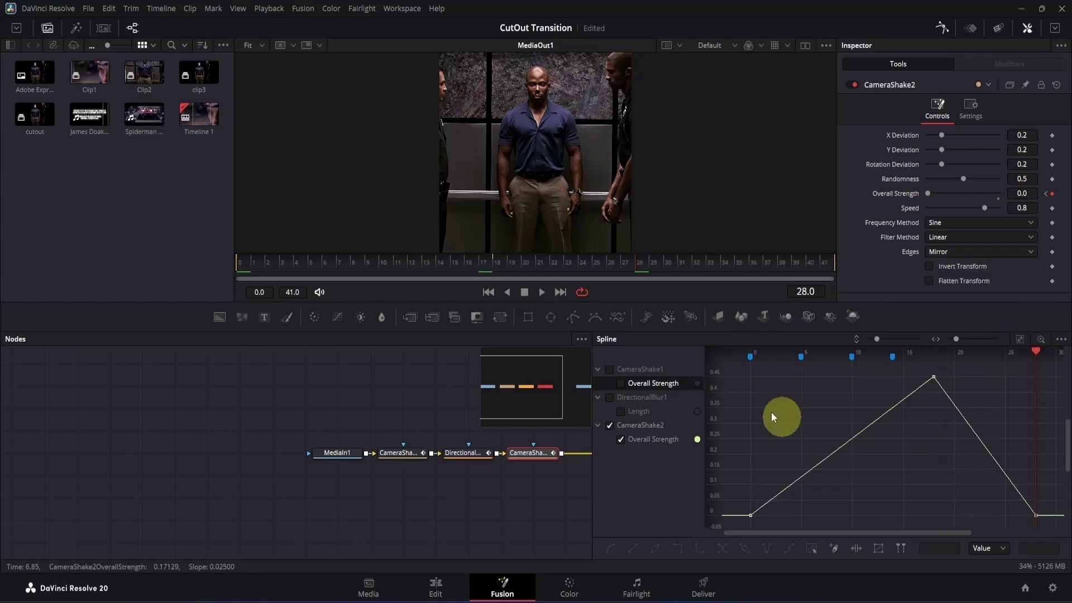
drag(729, 367, 1064, 555)
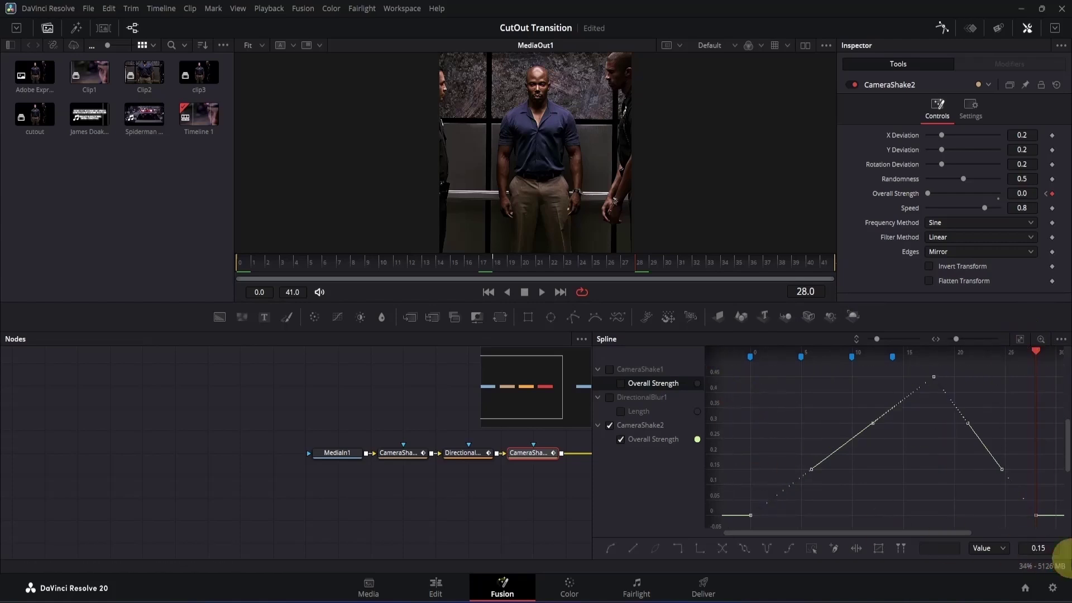
key(shift+s)
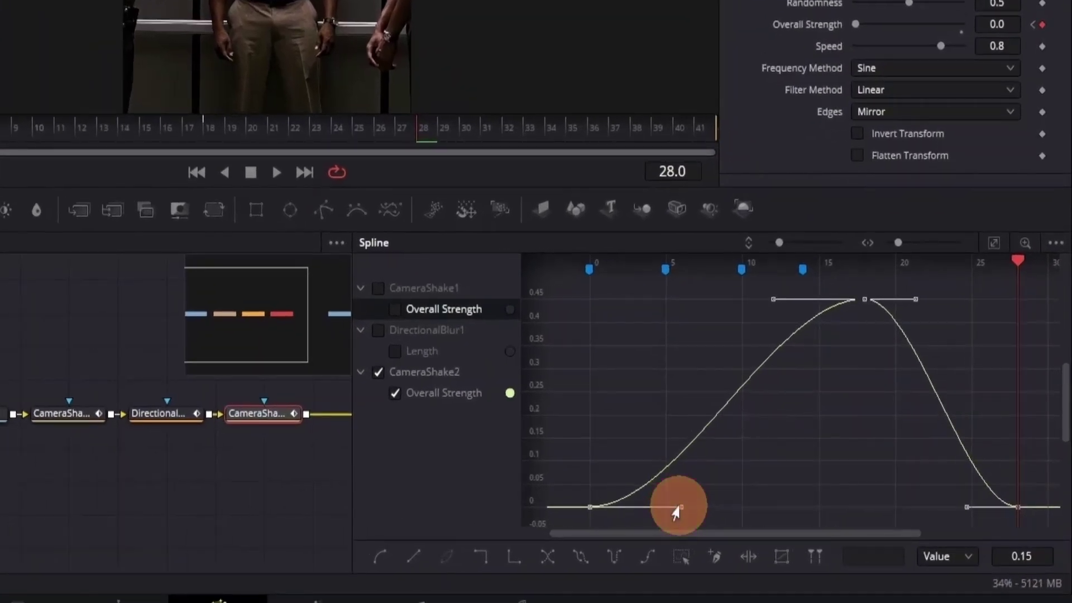
Step: Sharpen the Overall Strength peak by extending the outer keyframes' handles to about frames 15 and 16 and shortening both handles at frame 18
drag(680, 507, 814, 507)
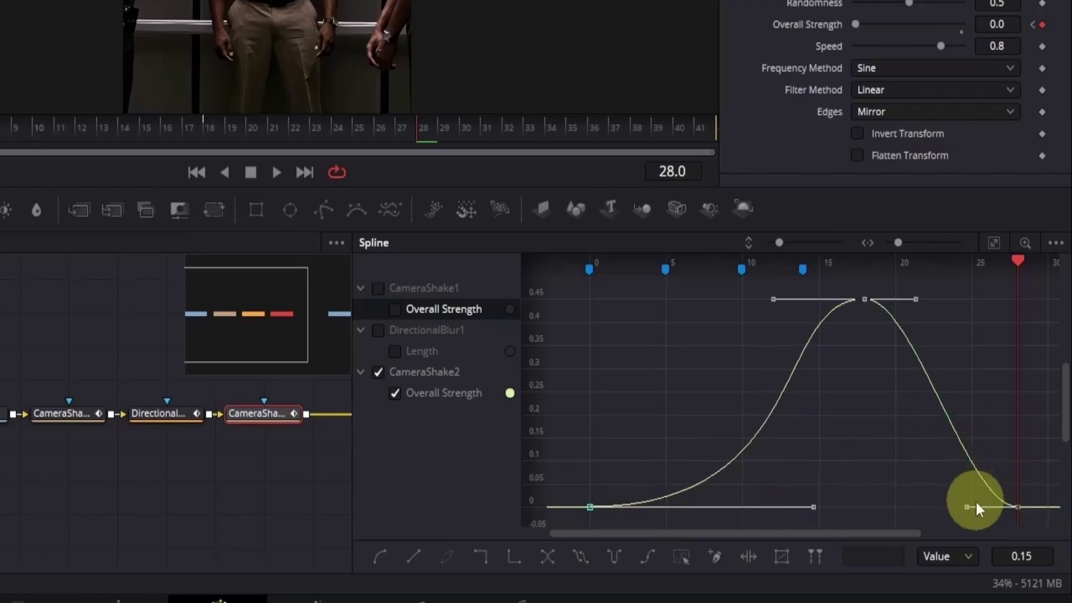
drag(961, 512, 839, 512)
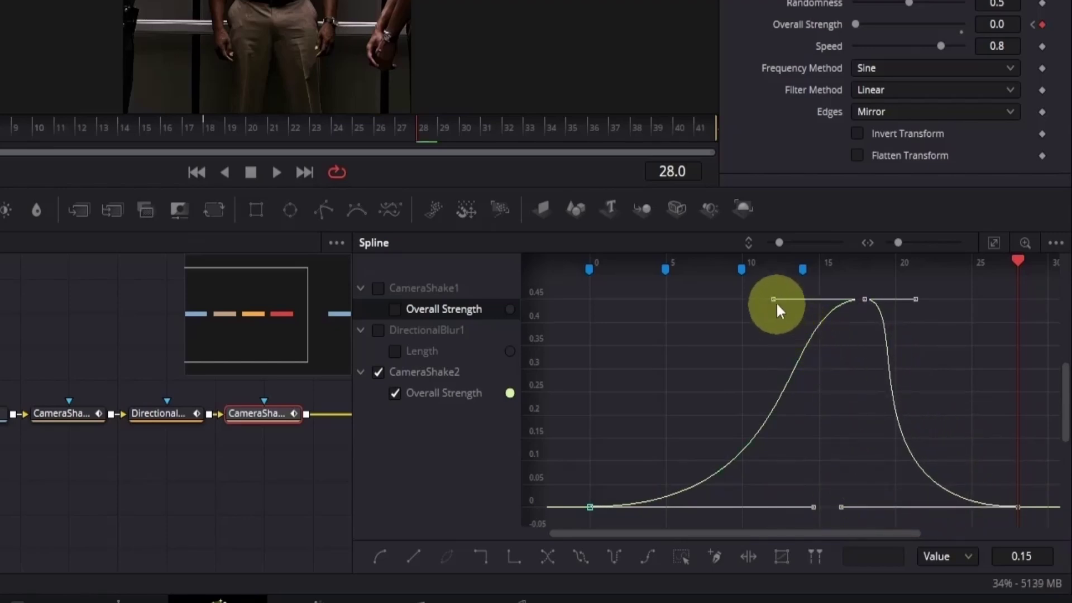
drag(773, 300, 812, 301)
drag(914, 299, 867, 300)
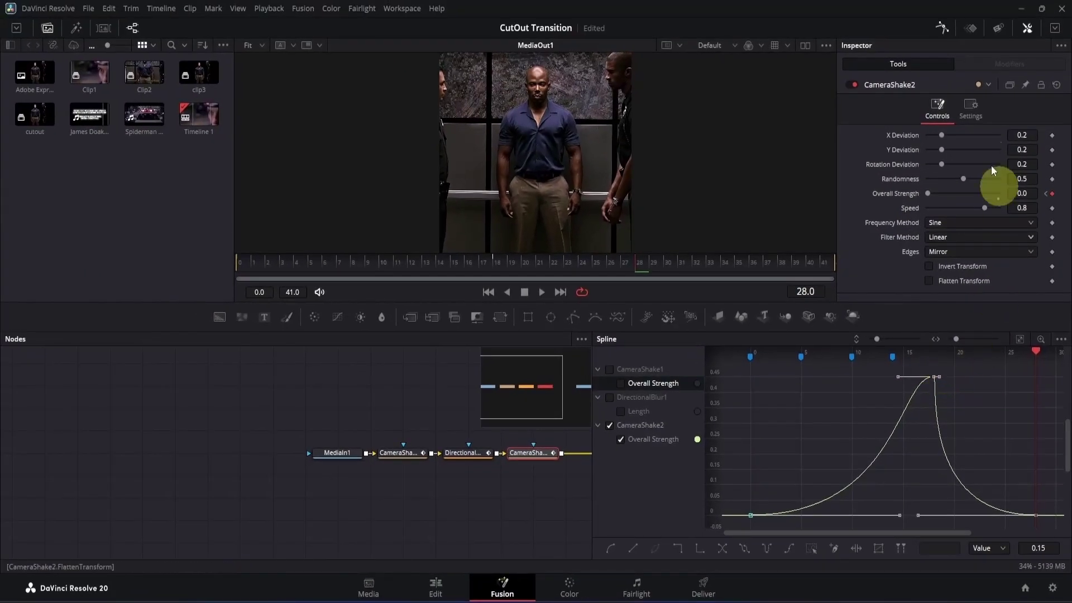
Step: Close the Spline editor, return to the Edit page and play the transition from 01:00:01:00
click(942, 29)
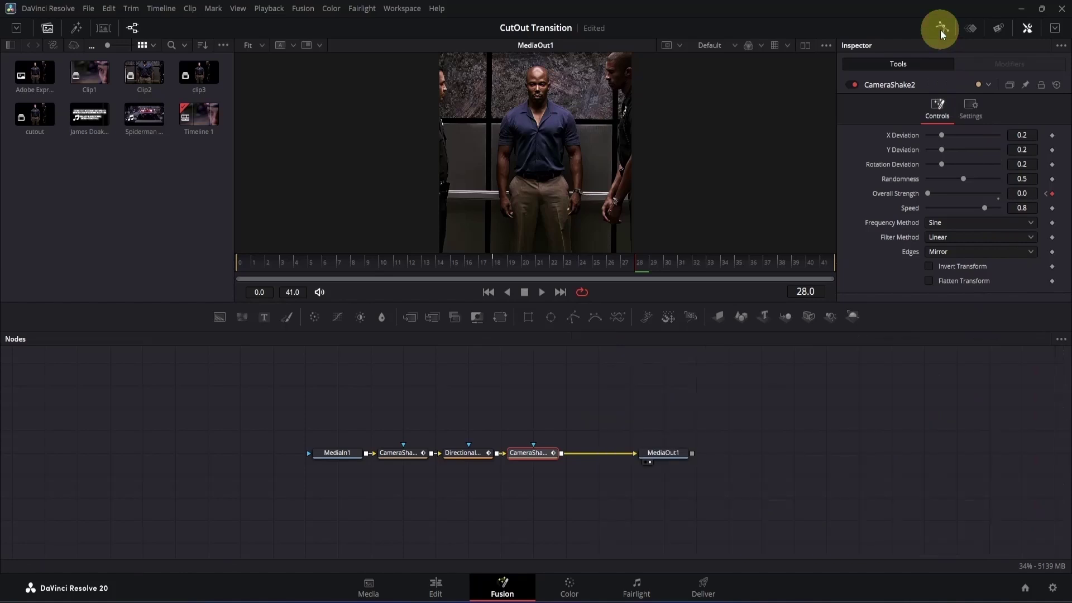
click(445, 579)
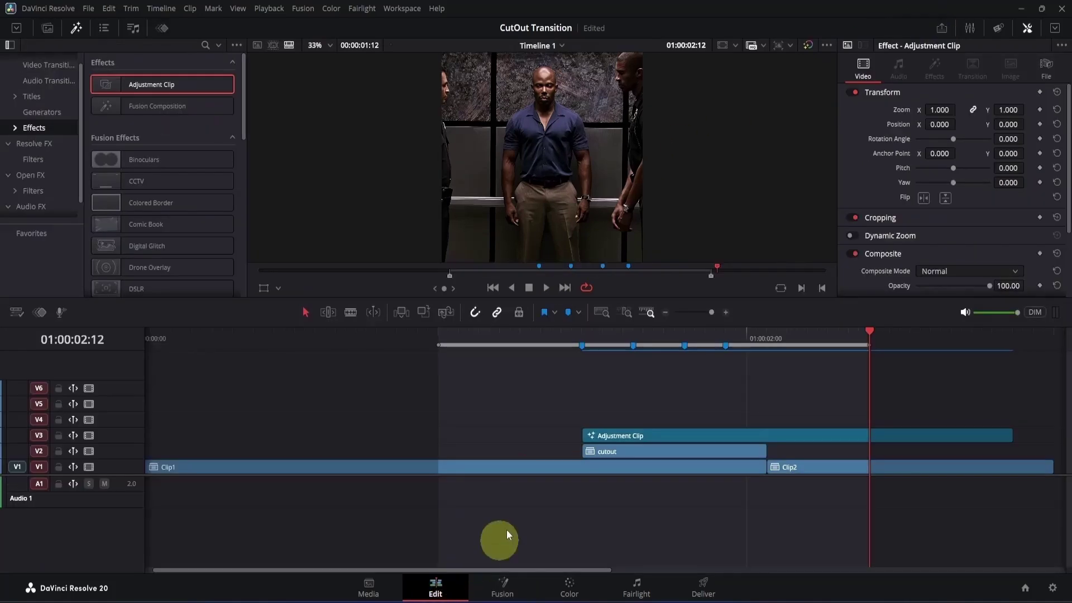
click(436, 341)
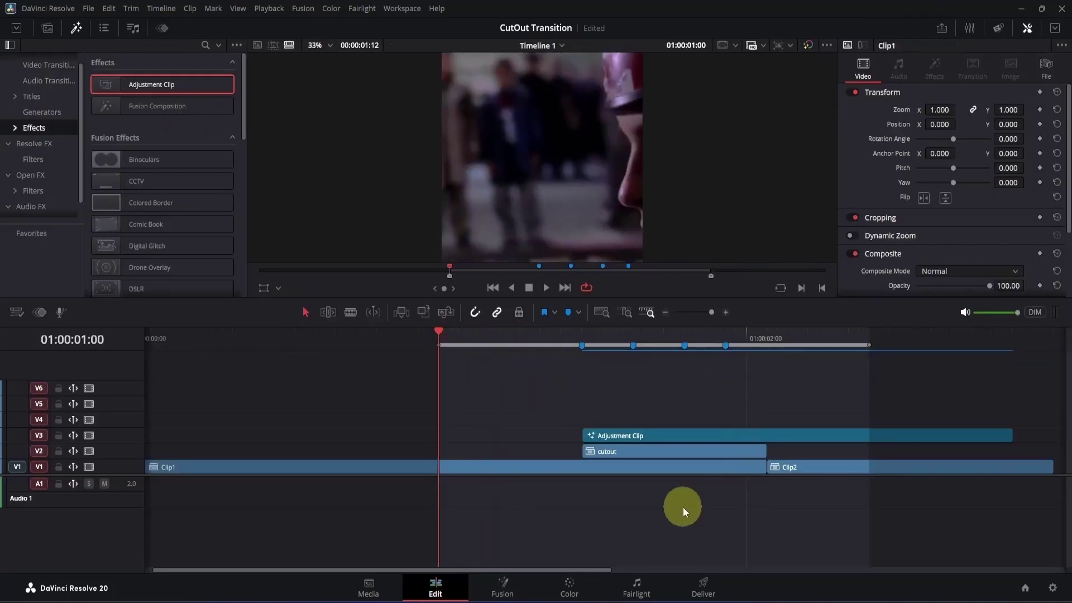
key(space)
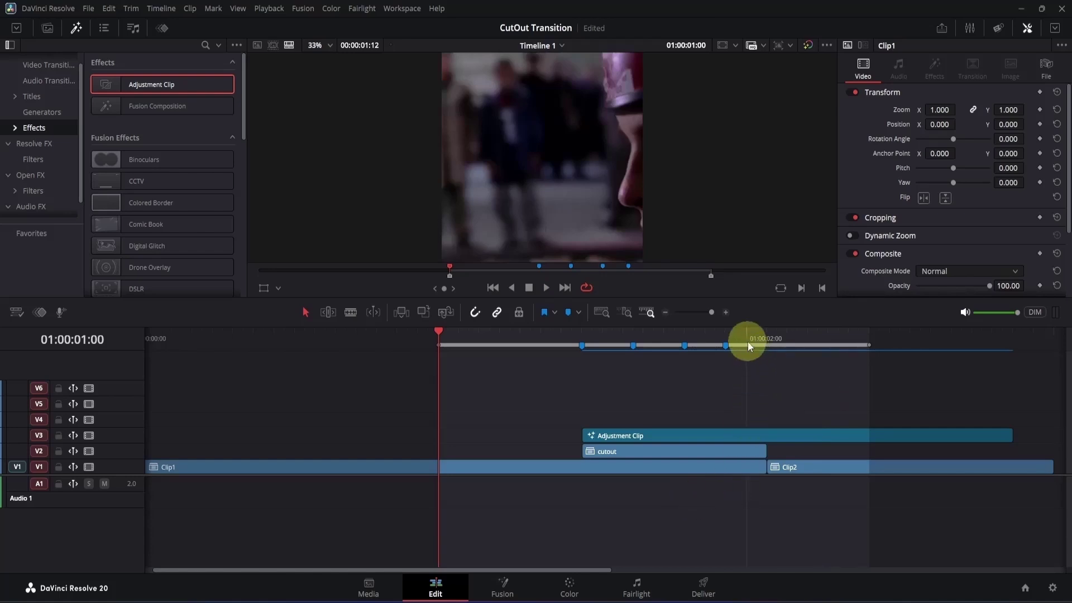
Step: Add a Solid Color generator on V4 at 01:00:02:02, where Clip2 begins, and set its color to white (#ffffff)
drag(748, 341, 769, 343)
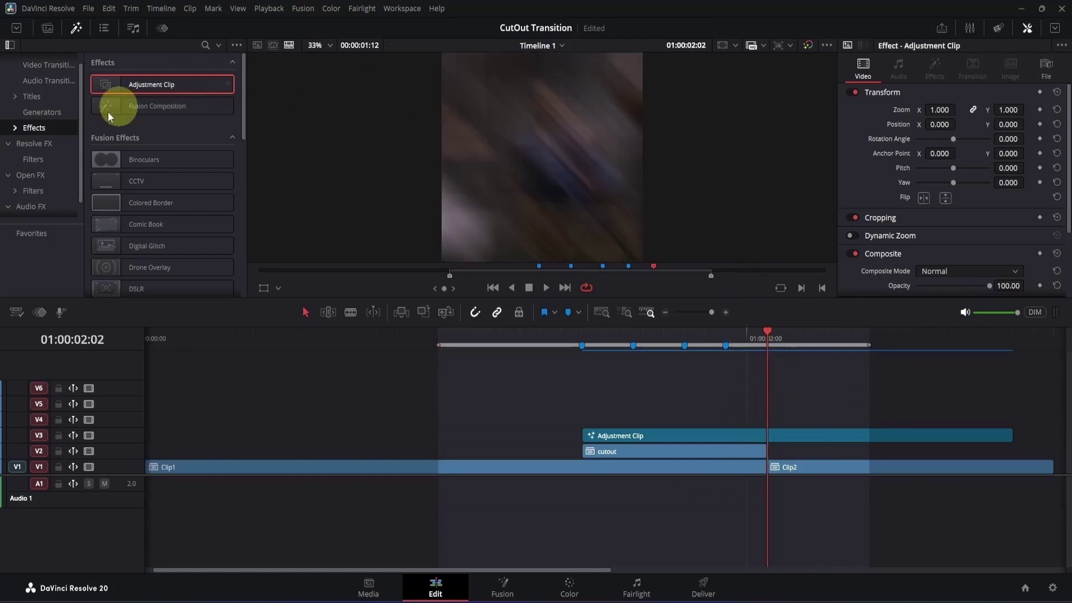
click(39, 115)
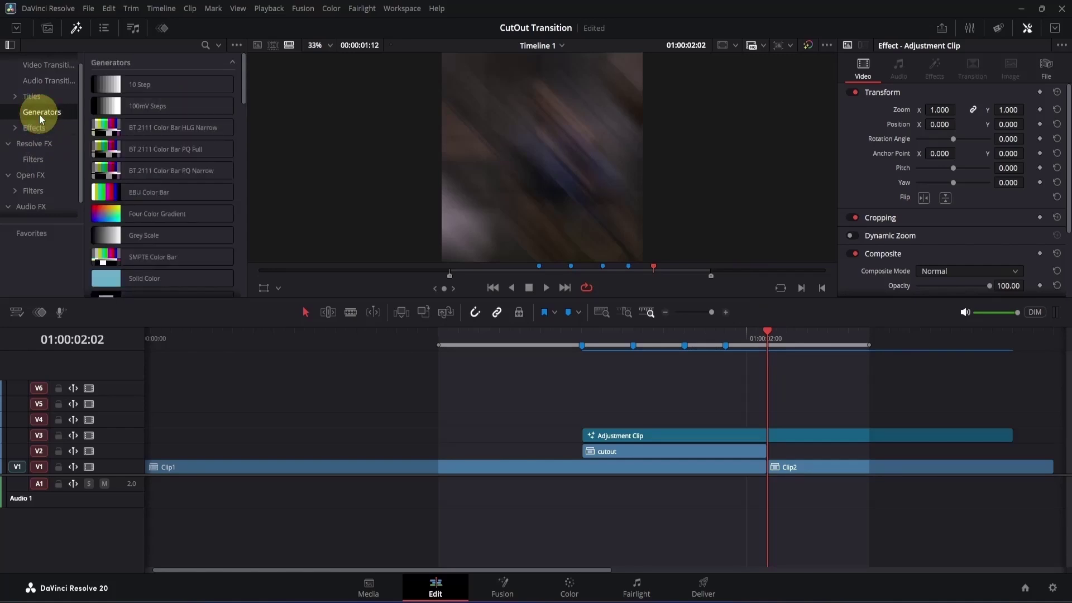
drag(156, 276, 763, 419)
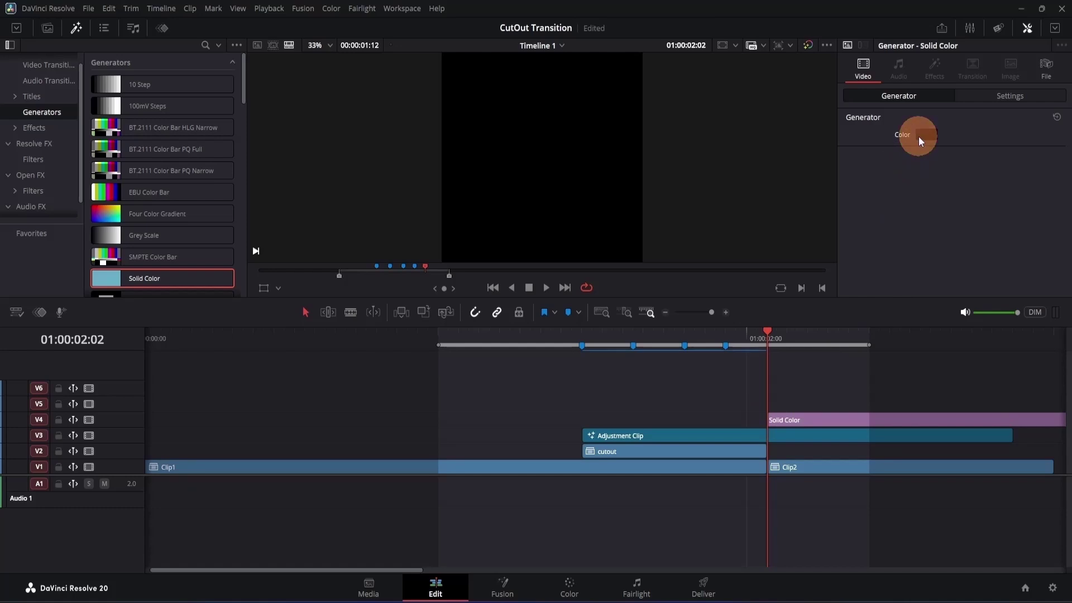
click(919, 136)
drag(654, 210, 649, 172)
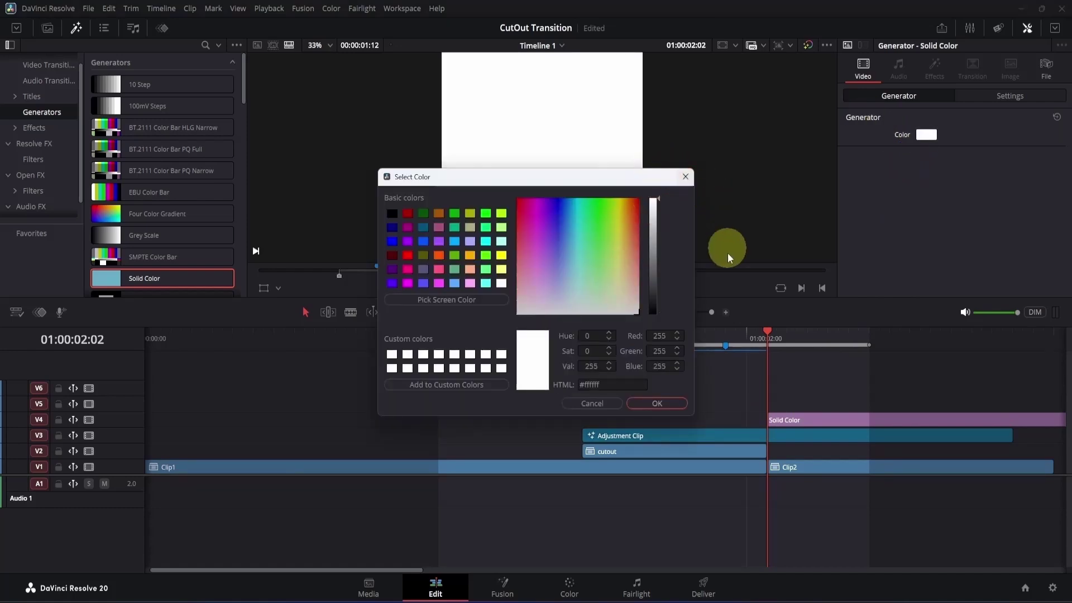
click(659, 403)
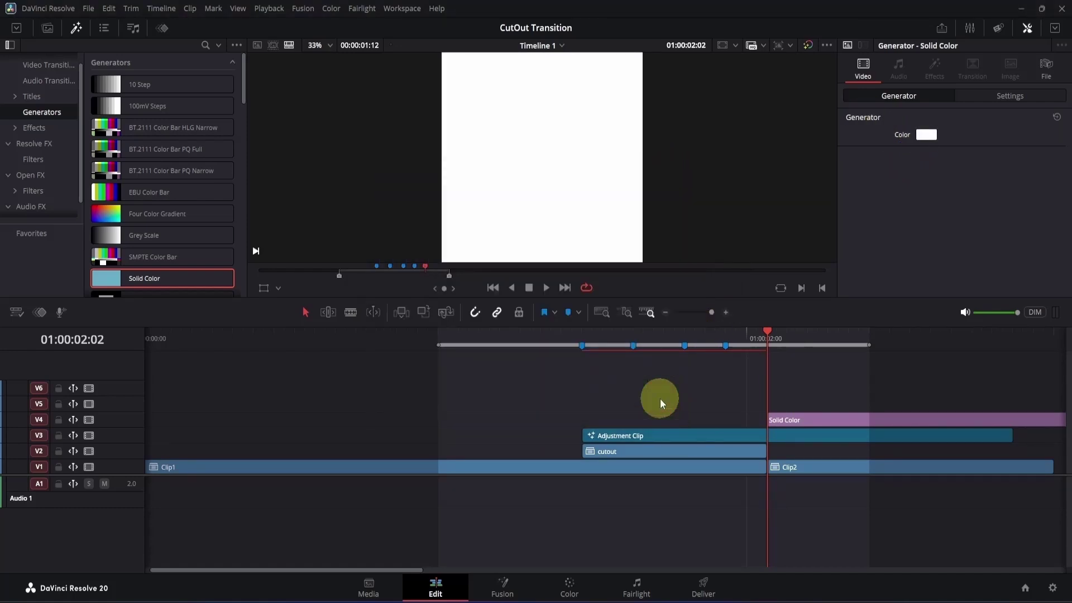
Step: Move the Solid Color clip one frame earlier so that it starts at 01:00:02:01
key(Left)
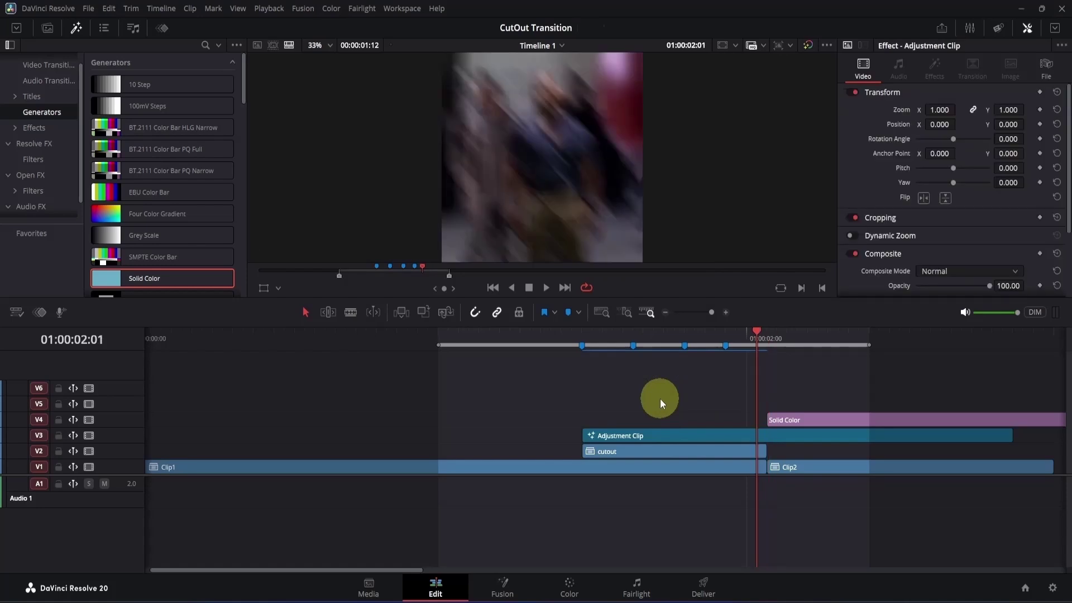
click(799, 420)
drag(798, 420, 786, 420)
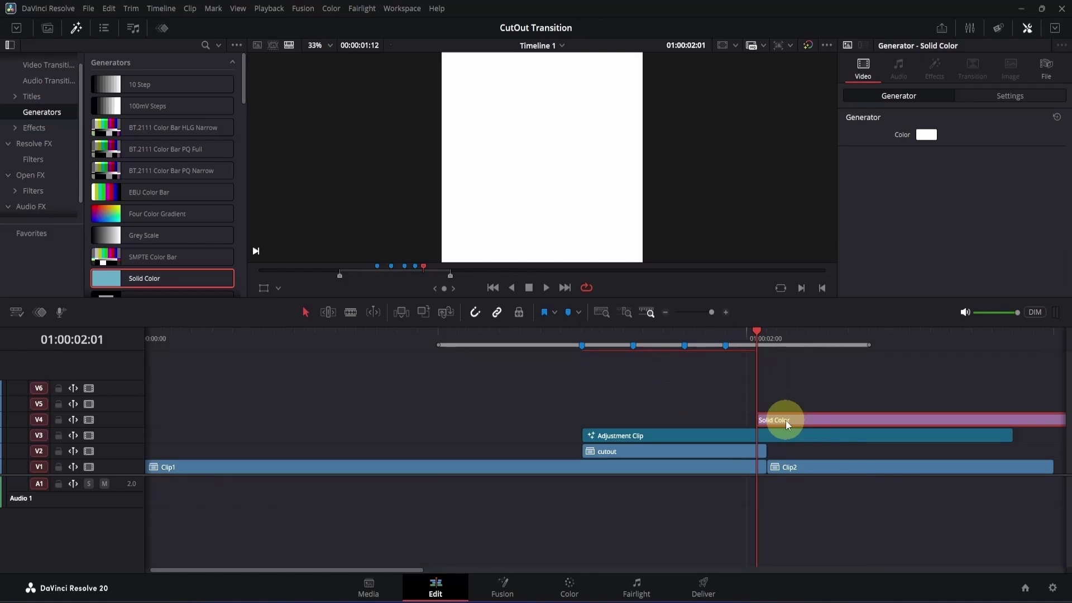
Step: Cut the Solid Color clip down to a single frame by removing everything from 01:00:02:02, and play the transition from 01:00:01:00
key(Right)
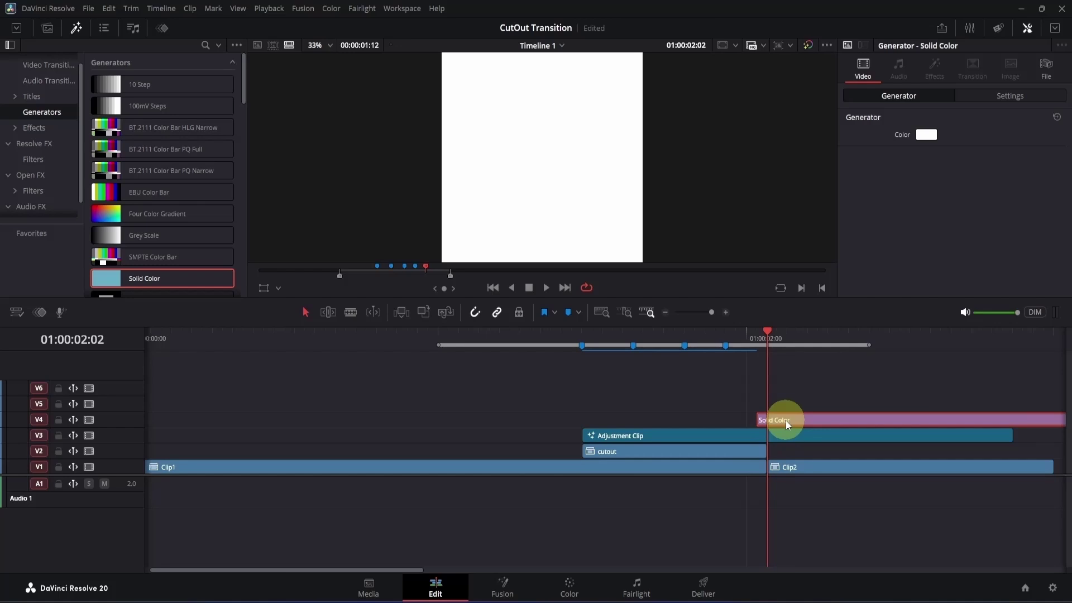
key(ctrl+b)
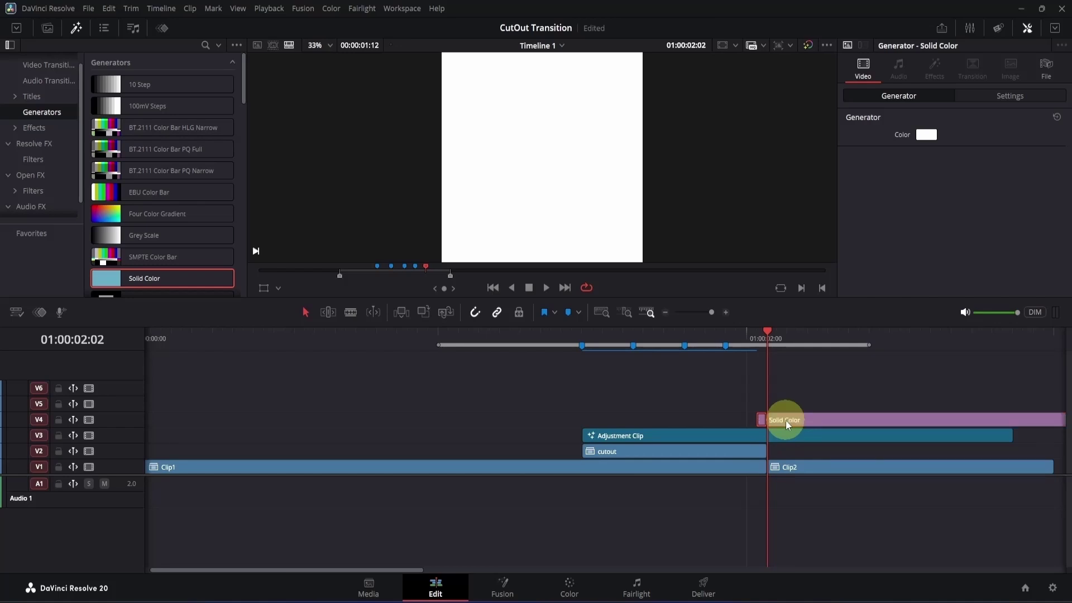
click(785, 420)
key(Delete)
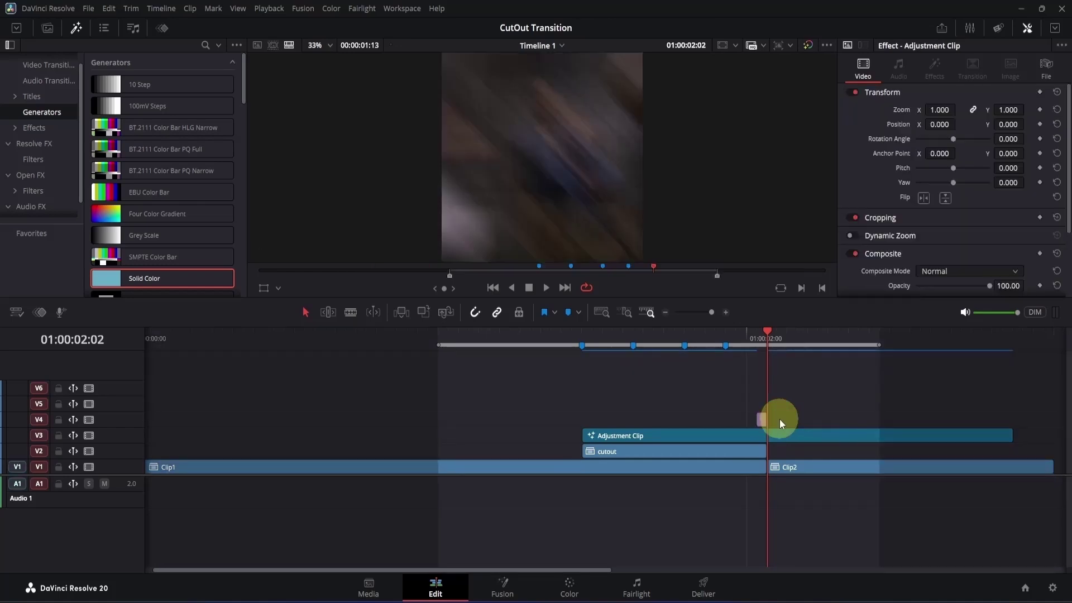
drag(636, 337, 439, 341)
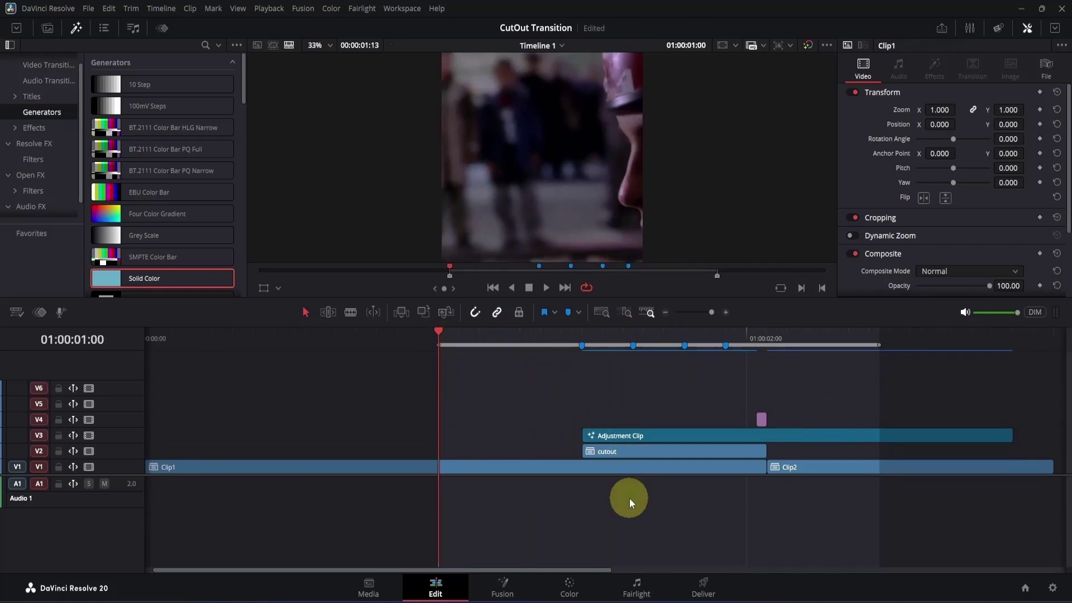
key(space)
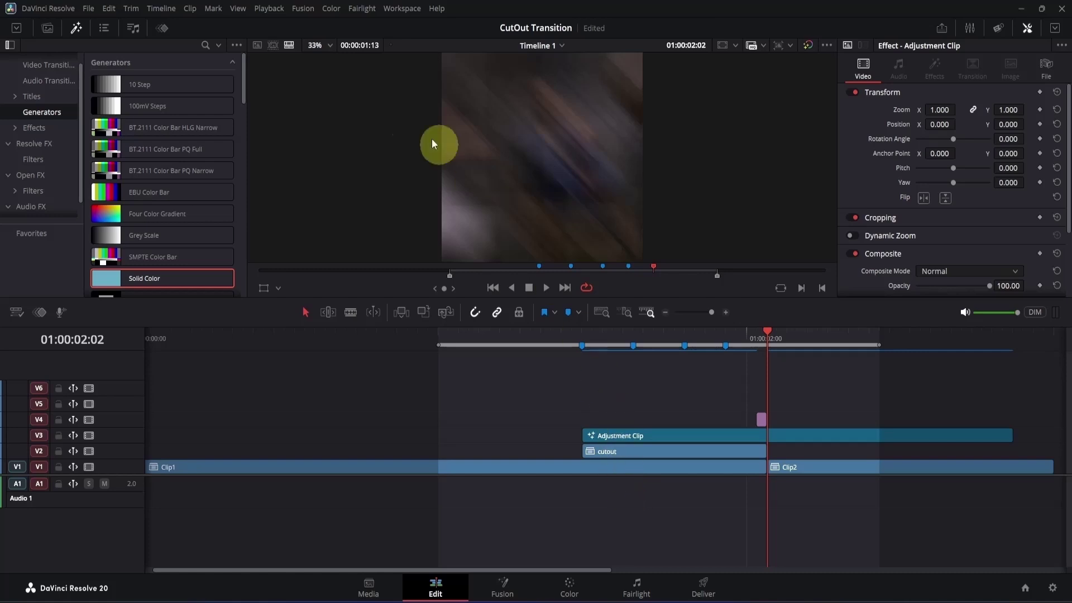
Step: Import the bin file BCC RIPPLE.drb from the Projects folder into the media pool
click(47, 28)
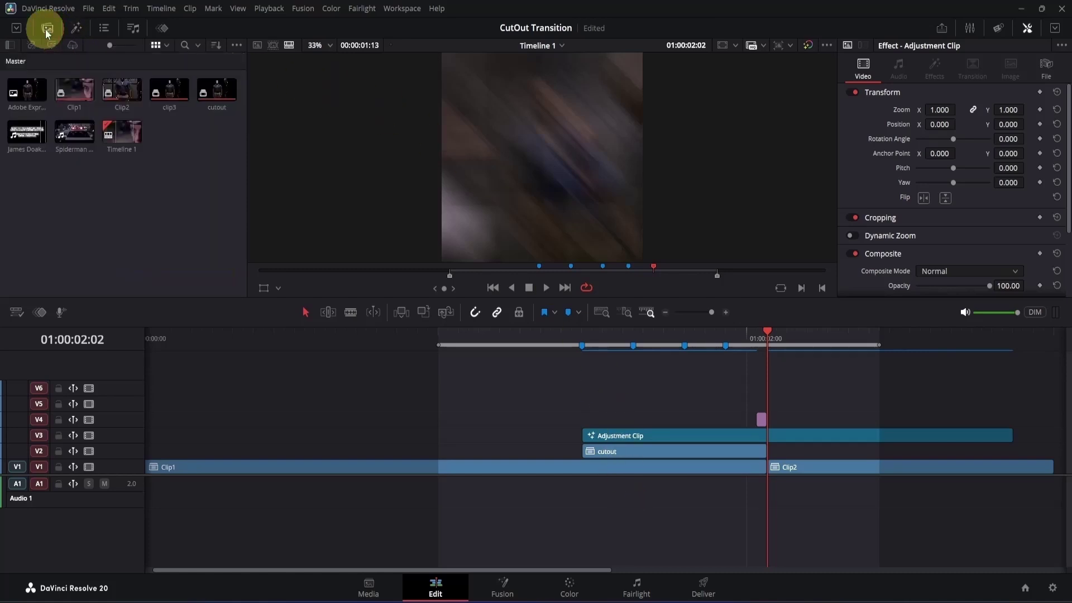
click(132, 209)
right_click(132, 208)
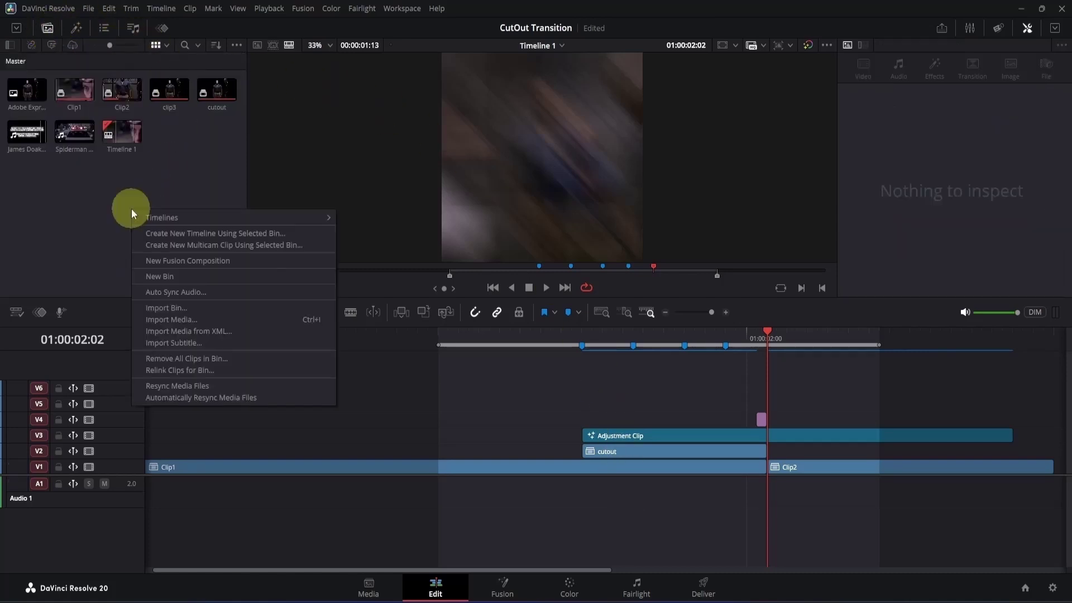
click(152, 309)
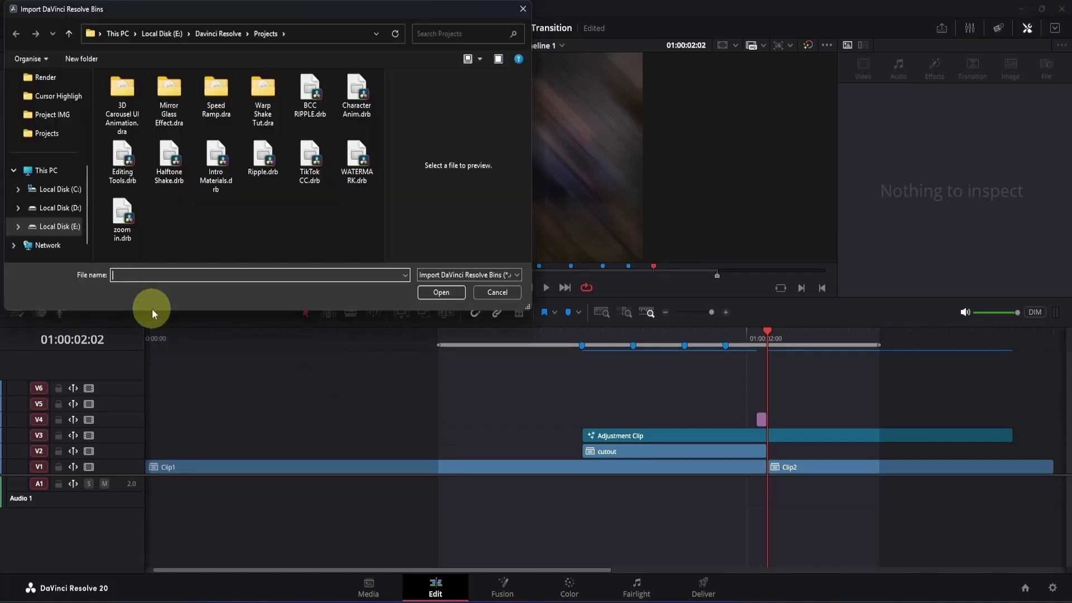
click(309, 91)
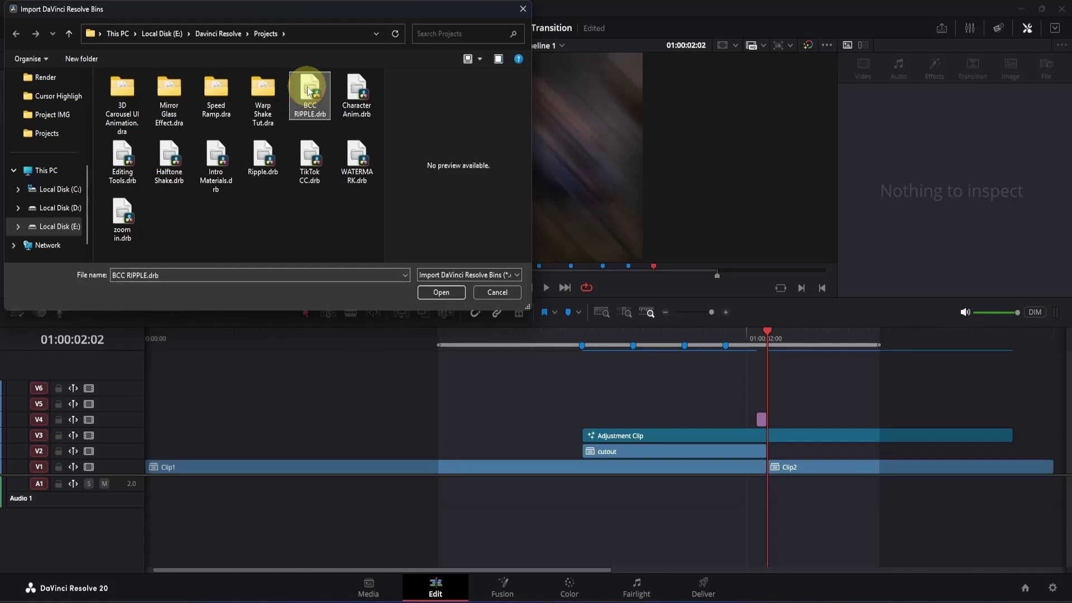
double_click(309, 91)
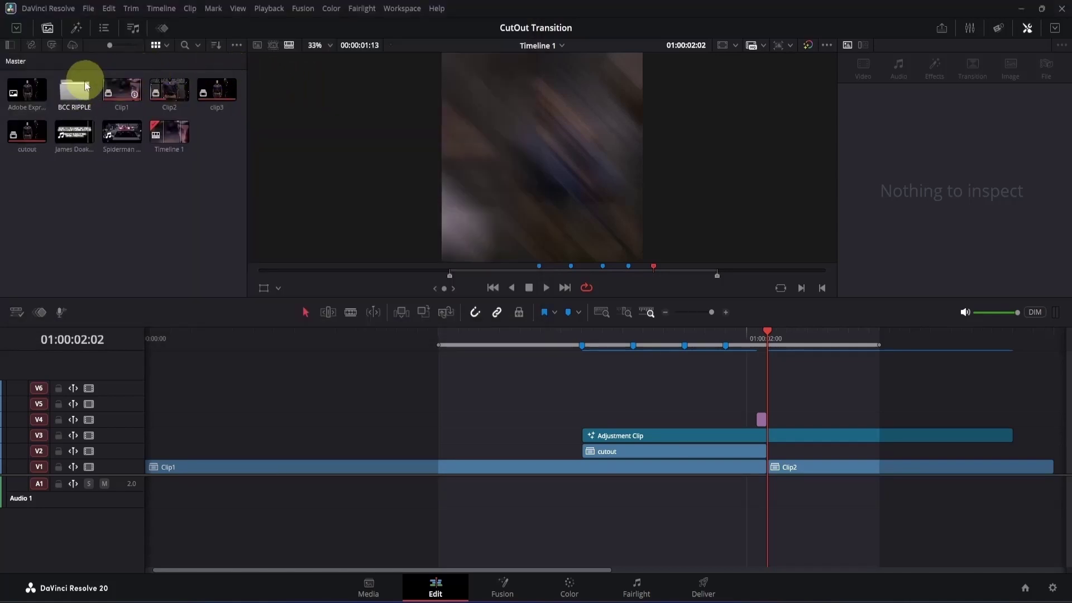
Step: Place the Ripple Effect clip from the BCC RIPPLE bin on V5 at 01:00:02:02, where Clip2 begins
double_click(75, 94)
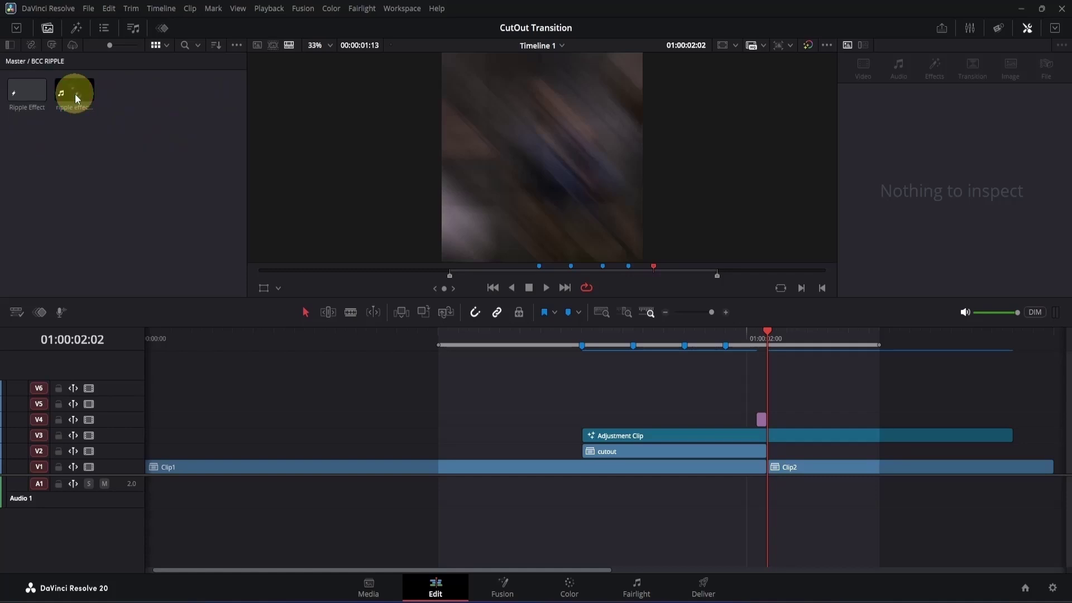
drag(36, 79, 784, 406)
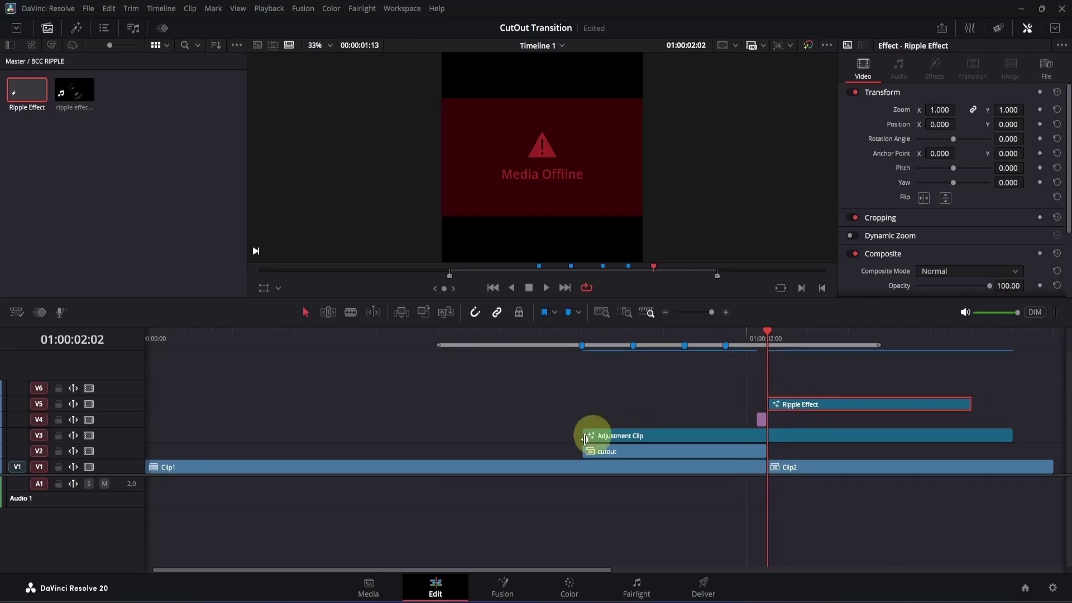
Step: In the Ripple Effect composition, replace the offline MediaIn2 node with the bin's ripple effect overlay clip feeding Merge1, and play the edited timeline
click(504, 586)
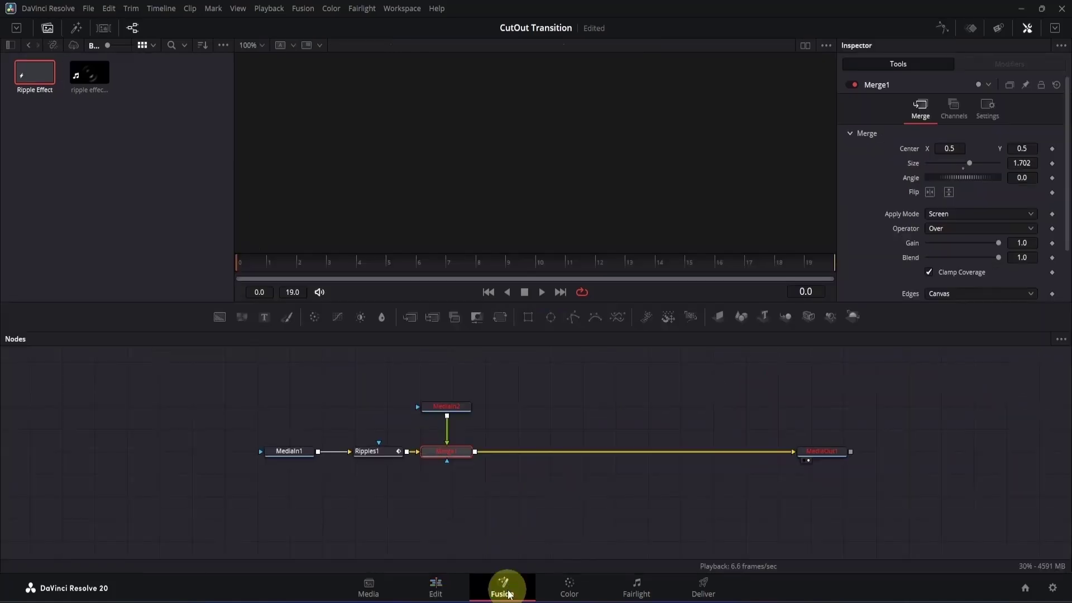
click(446, 409)
key(Delete)
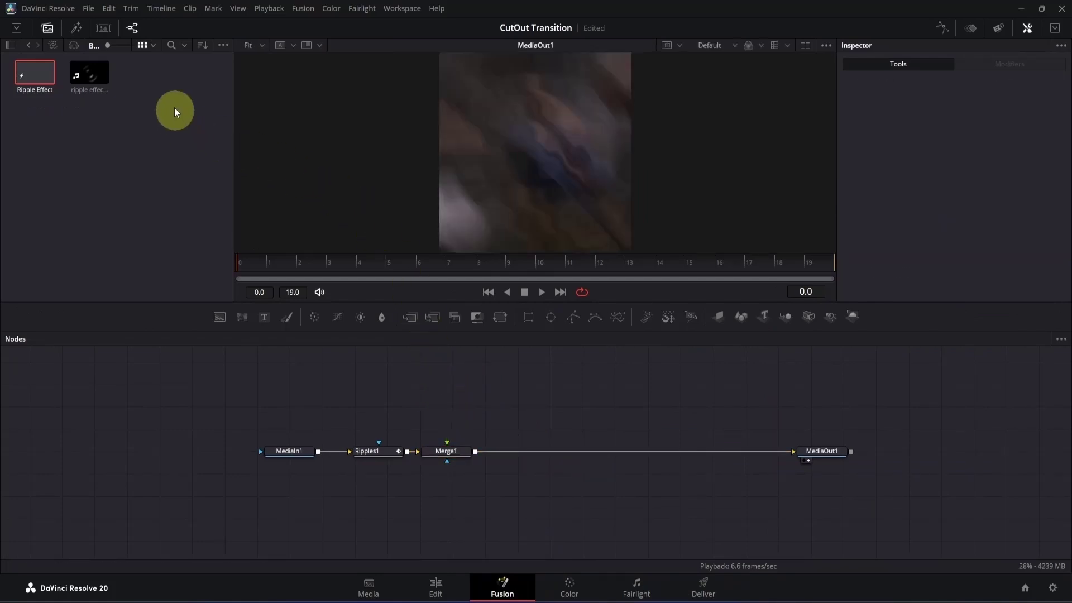
click(87, 73)
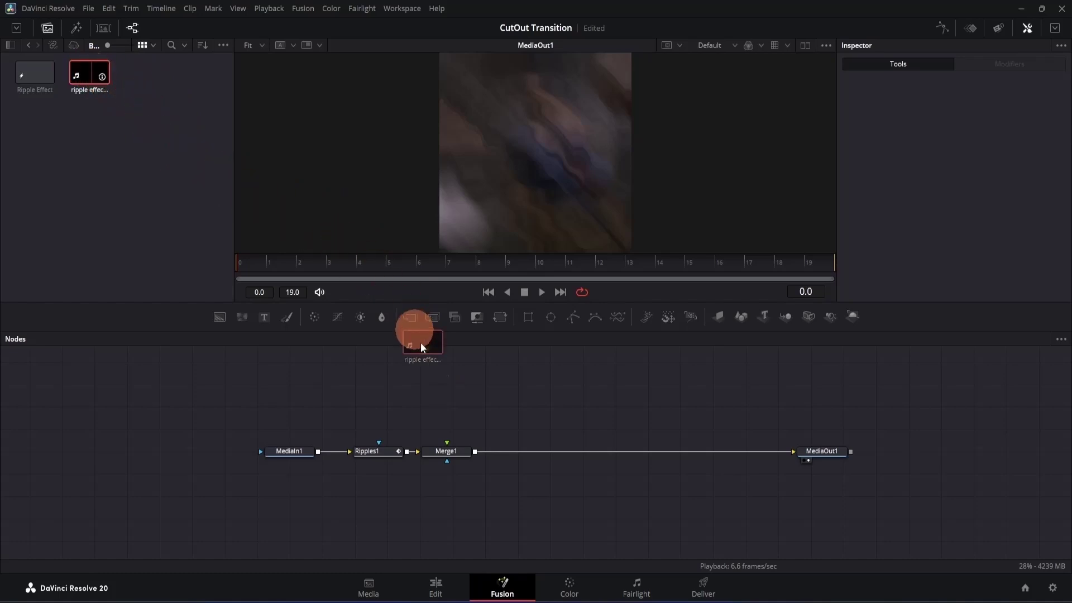
drag(421, 343, 451, 454)
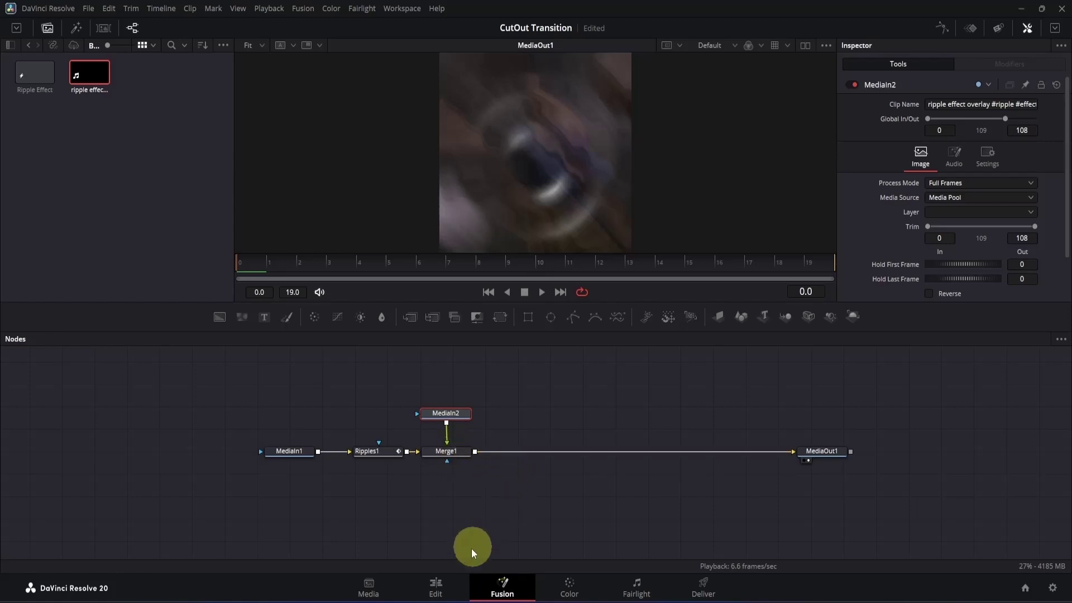
click(441, 584)
key(space)
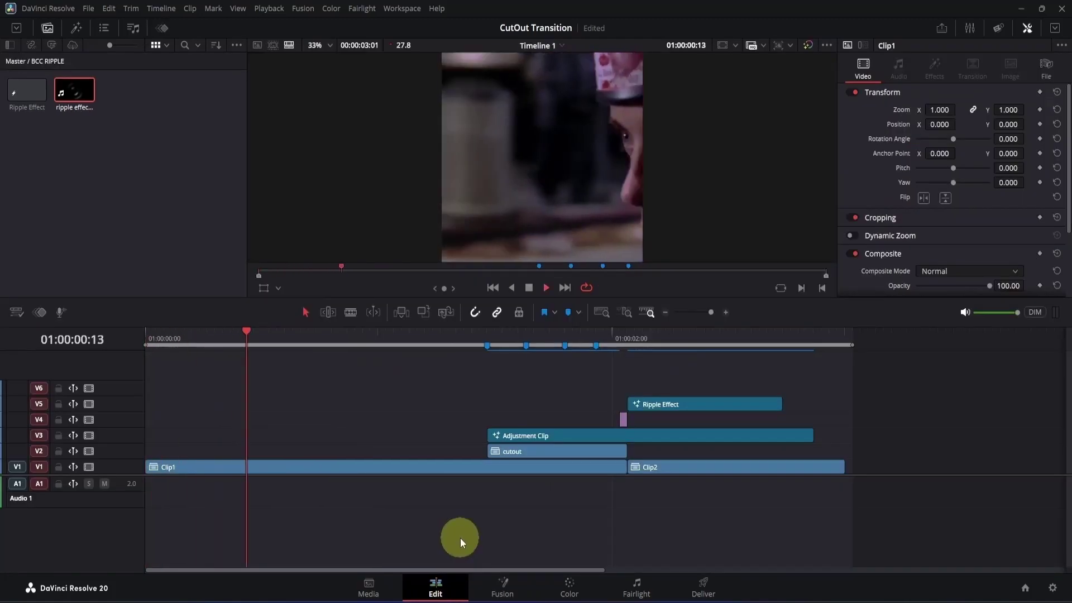